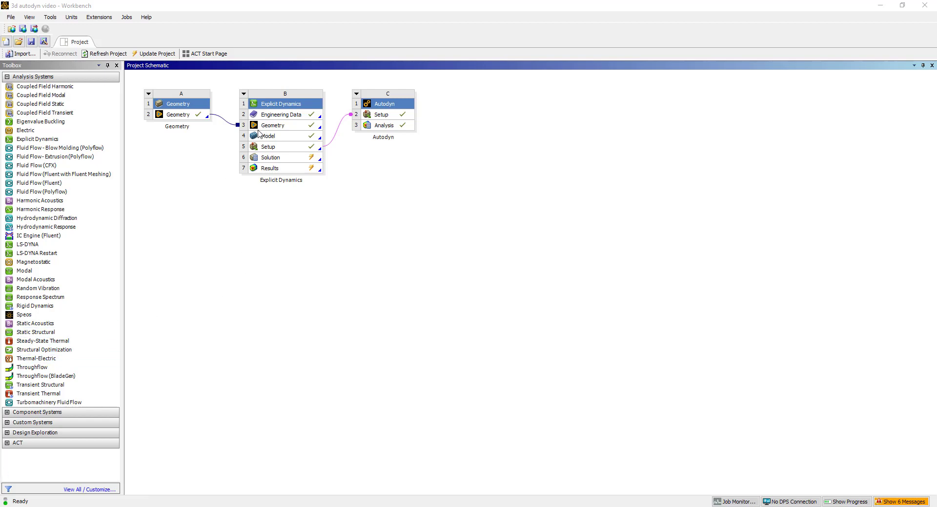
- Duplicate systems A and B to create Copy of Geometry (D) feeding Copy of Explicit Dynamics (E)
left_click_drag(137, 80, 332, 207)
right_click(286, 108)
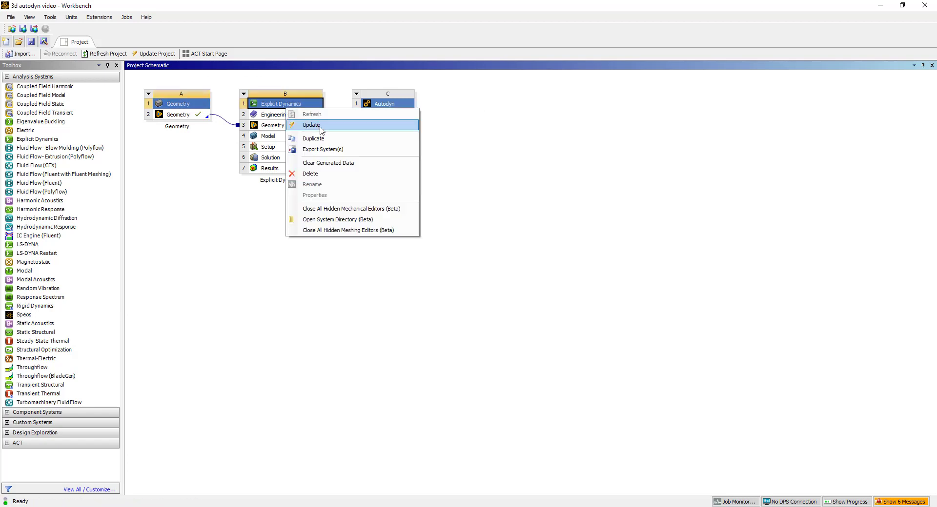
left_click(312, 126)
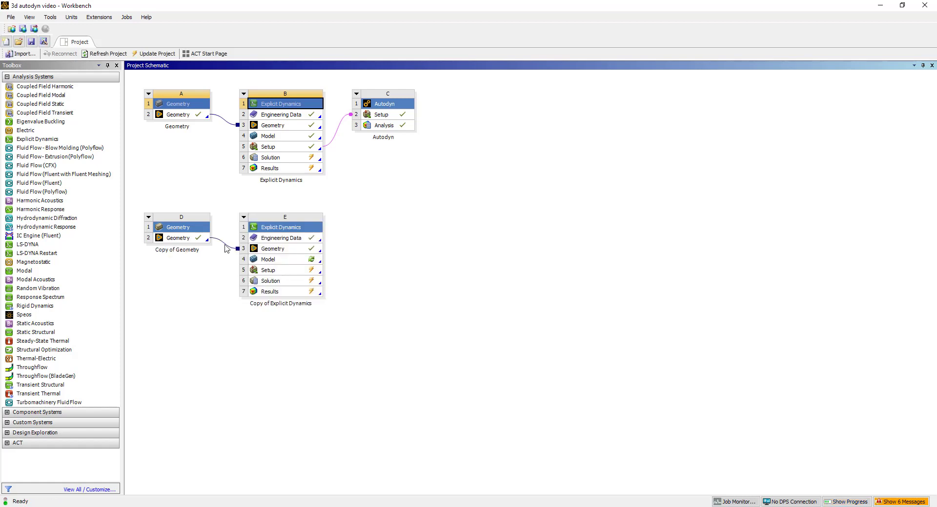
right_click(190, 240)
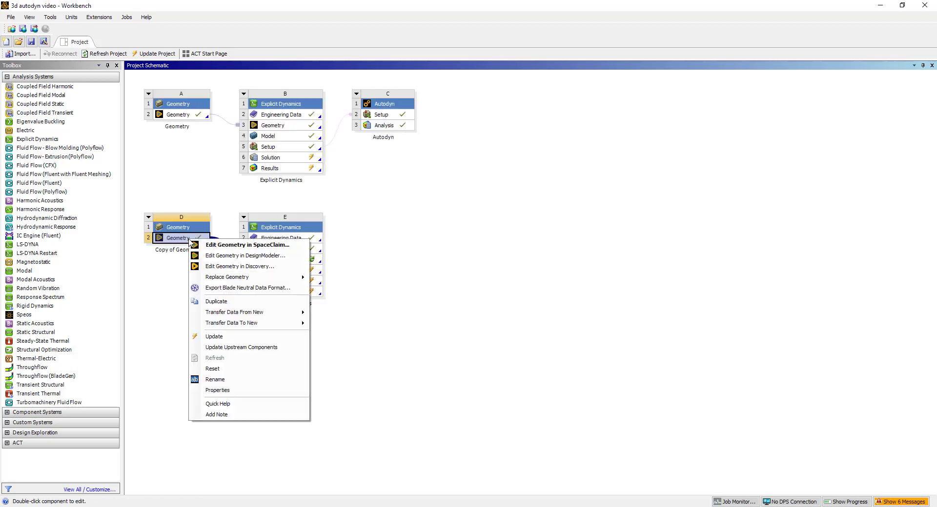
- Edit the copied geometry in SpaceClaim and delete the Case, Explosive and Inert bodies
left_click(212, 248)
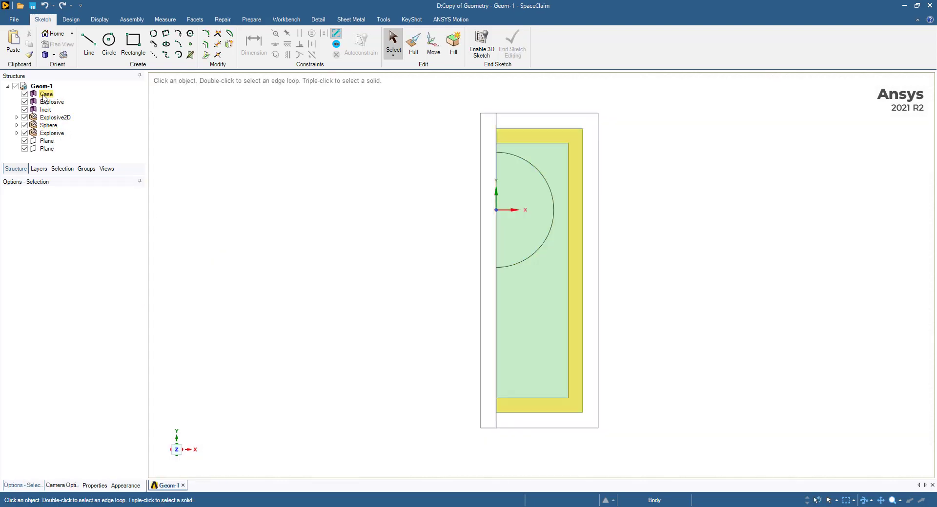
left_click(47, 93)
left_click(45, 110, "shift")
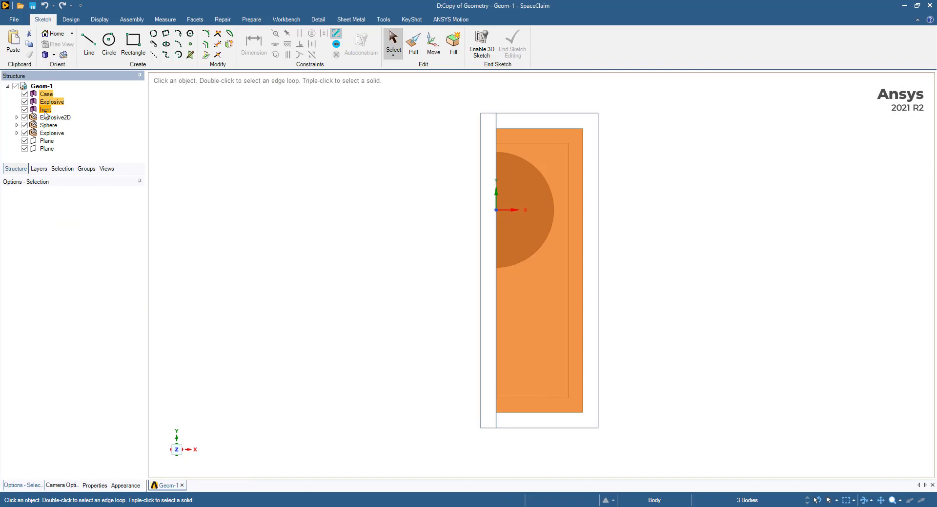
key("Delete")
- Activate the Explosive2D, Sphere and Explosive components for physics
left_click(53, 93)
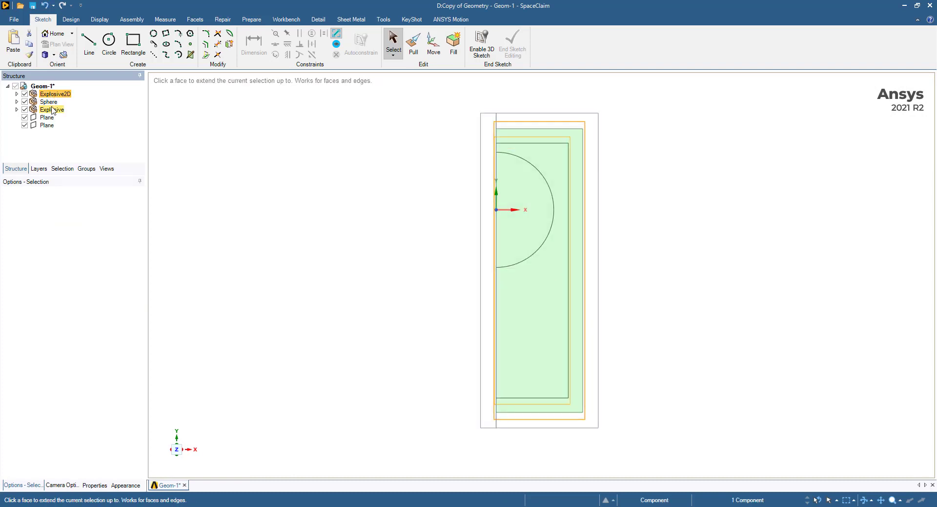
left_click(53, 110, "shift")
right_click(52, 111)
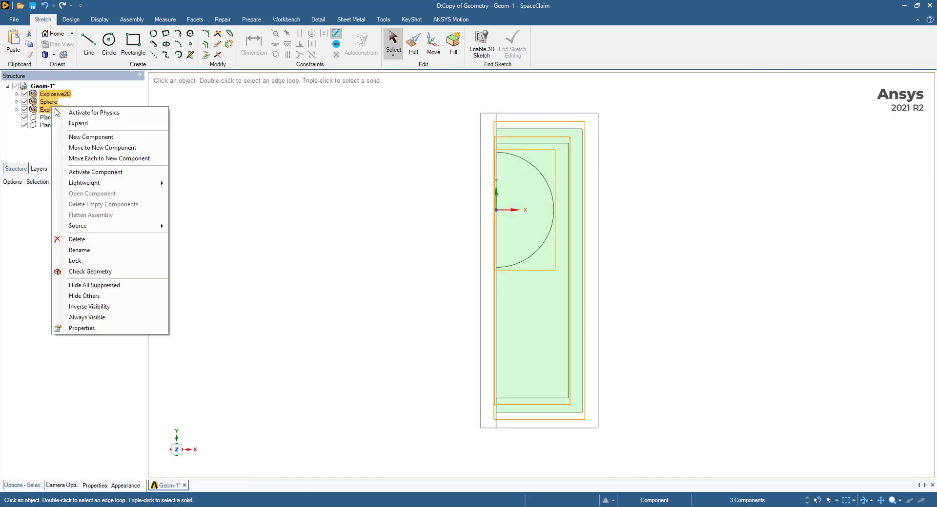
left_click(103, 113)
middle_click_drag(446, 249, 486, 266)
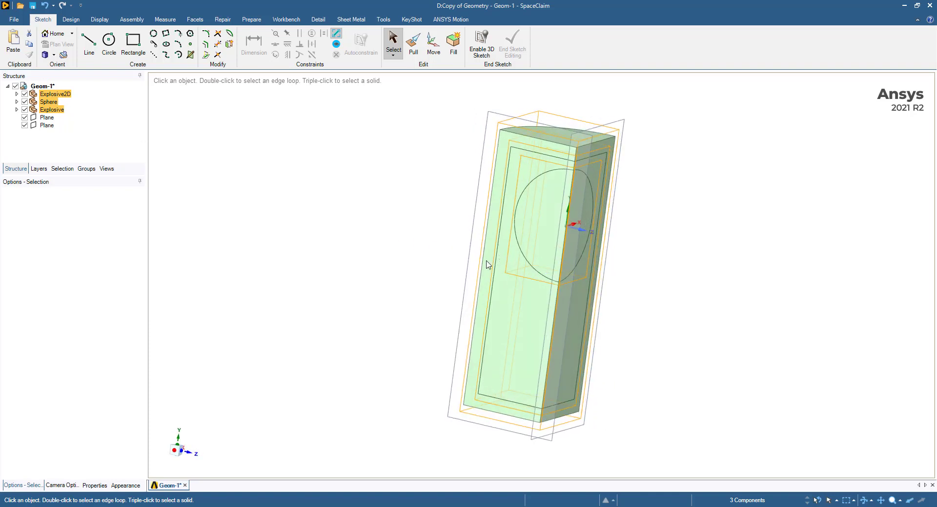
right_click(52, 96)
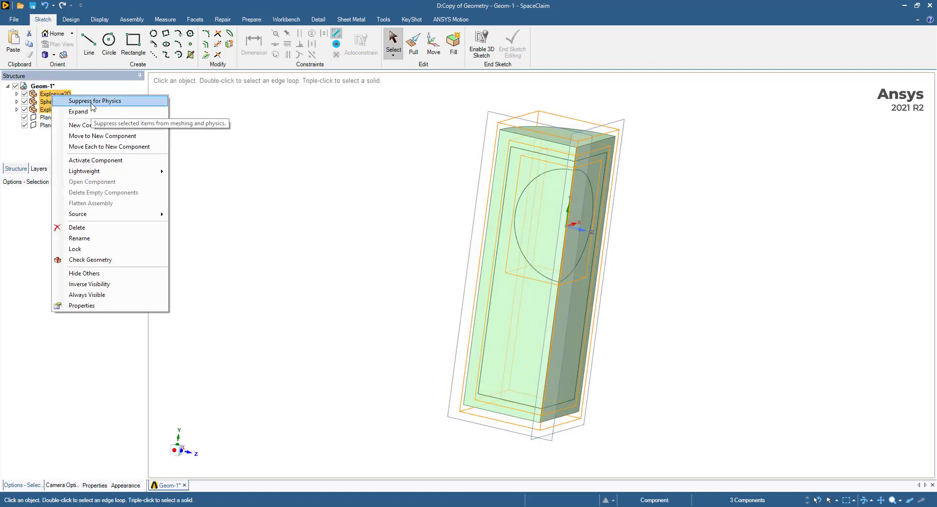
left_click(404, 430)
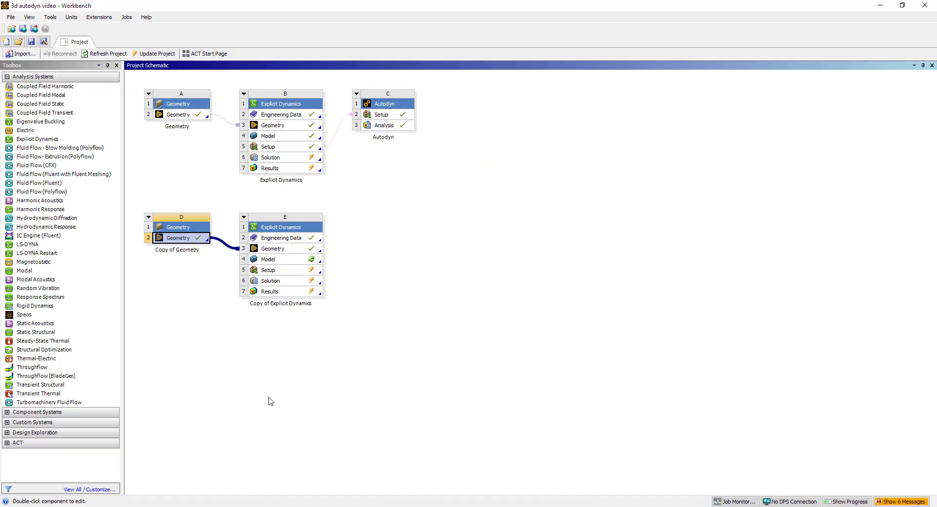
- Set the copied geometry's Analysis Type to 3D and open E4 Model in Mechanical, re-reading upstream data
key("alt+Tab")
right_click(181, 244)
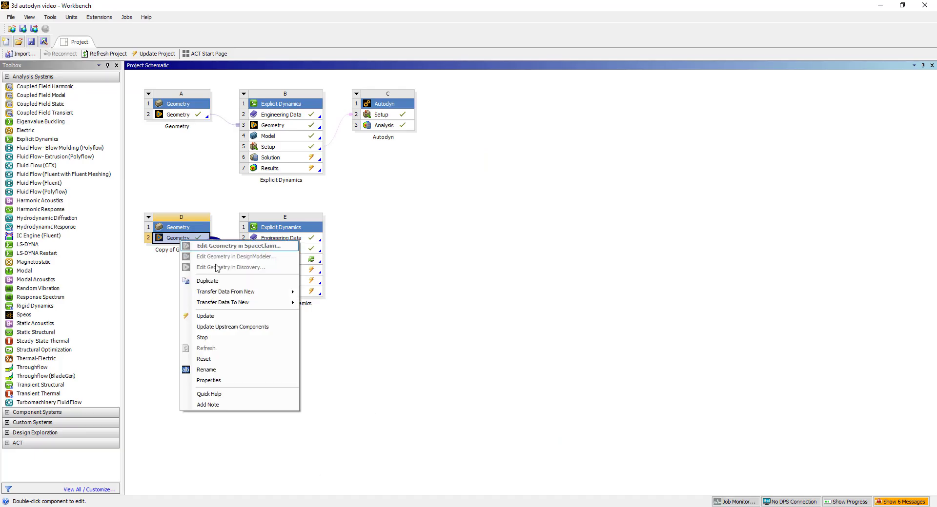
left_click(252, 381)
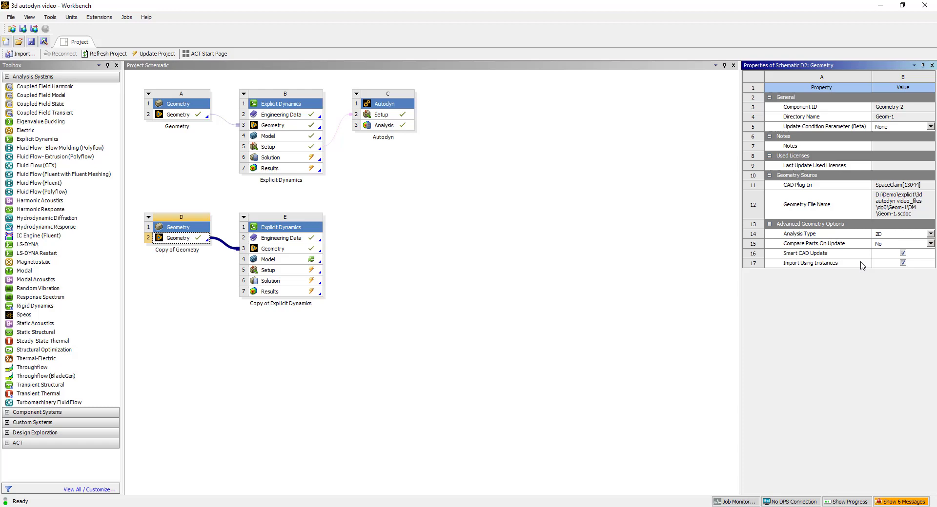
left_click(889, 236)
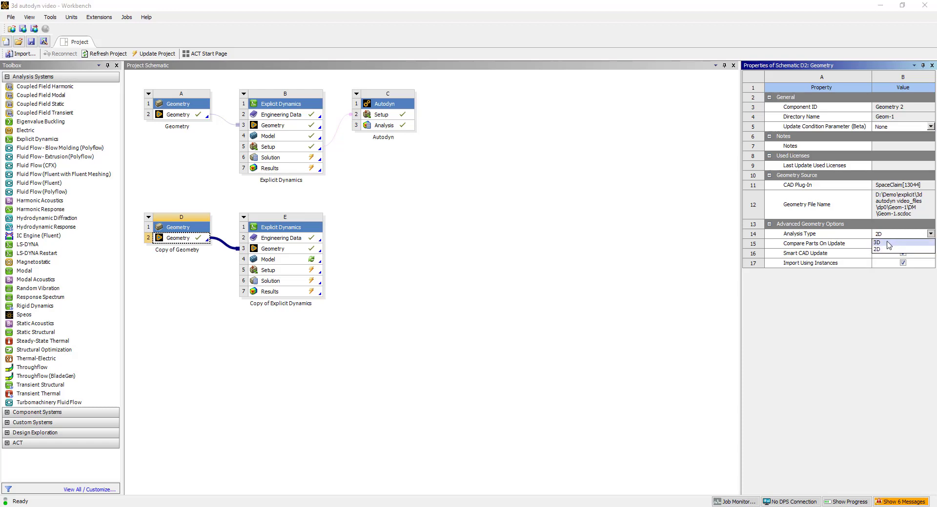
left_click(887, 242)
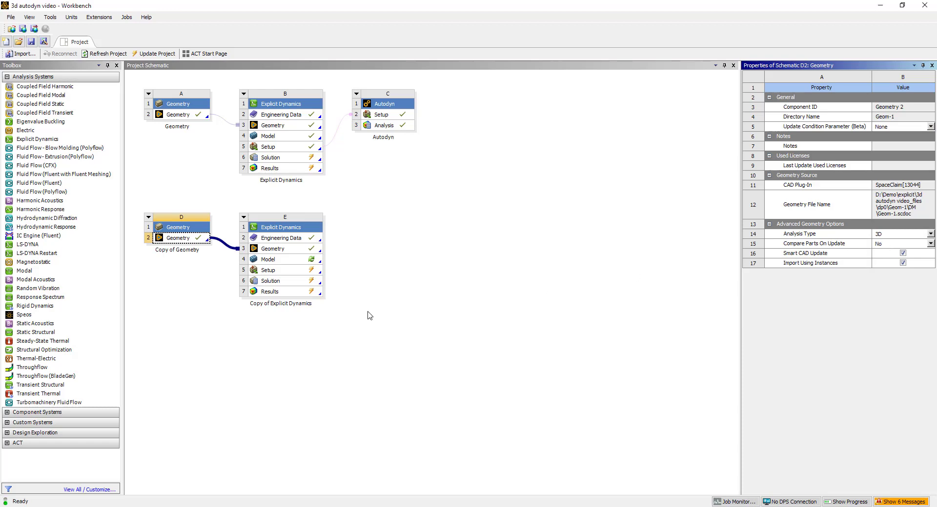
double_click(282, 260)
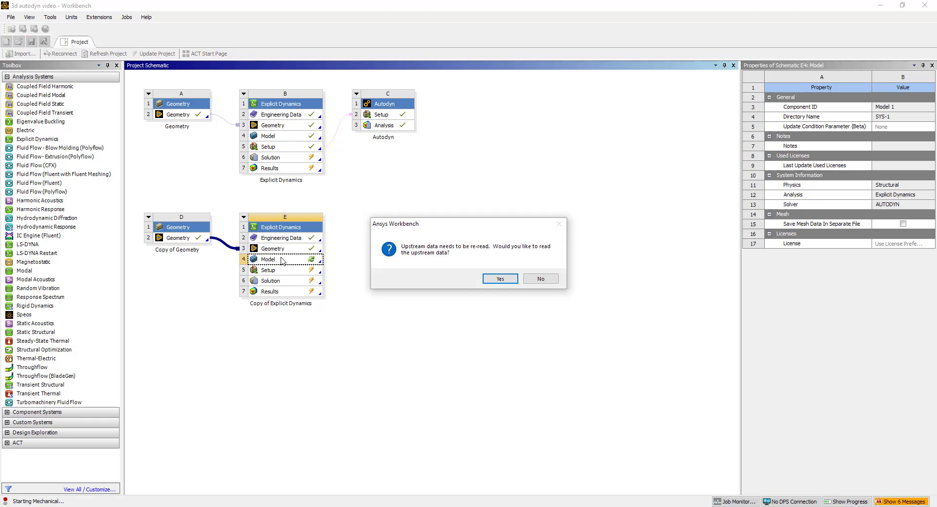
left_click(504, 281)
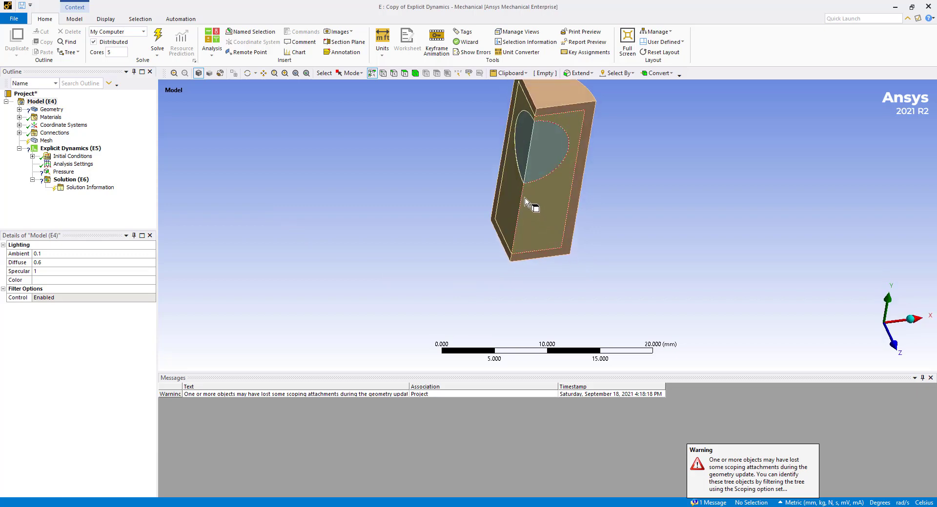
- Assign Copper Alloy NL to Explosive2D, Polyethylene to Sphere and C4 to Explosive
left_click(19, 110)
left_click(58, 117)
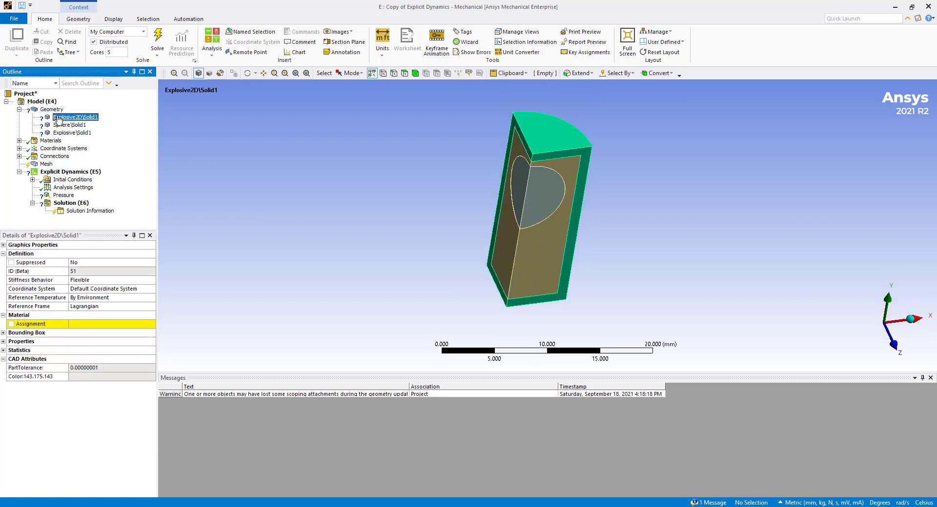
left_click(110, 324)
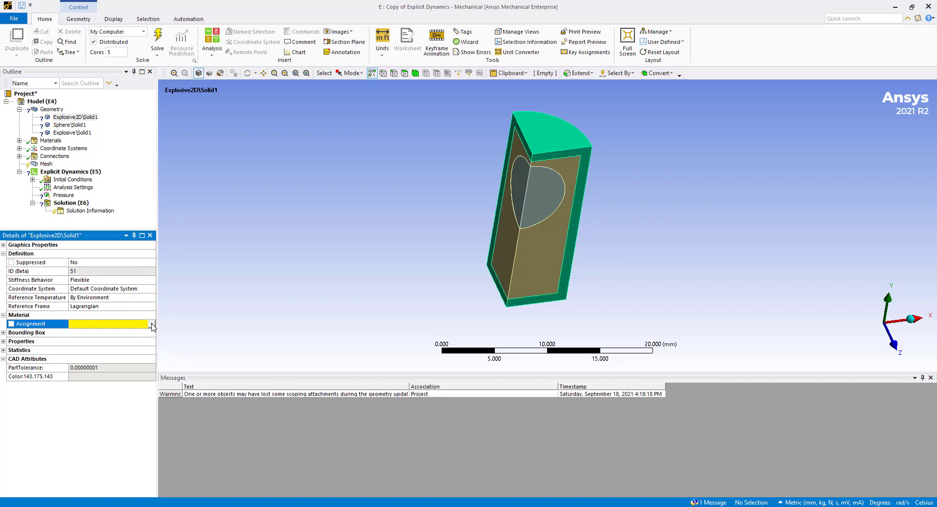
left_click(152, 325)
left_click(200, 214)
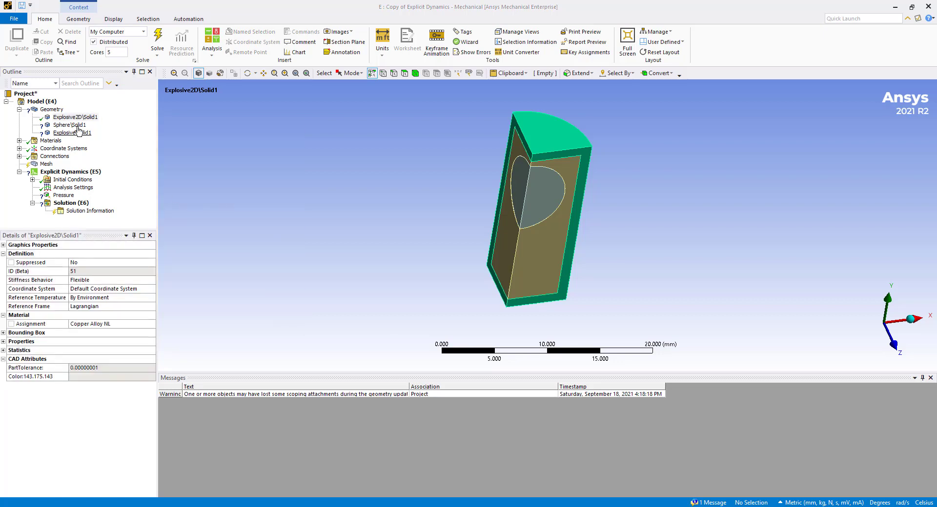
left_click(74, 126)
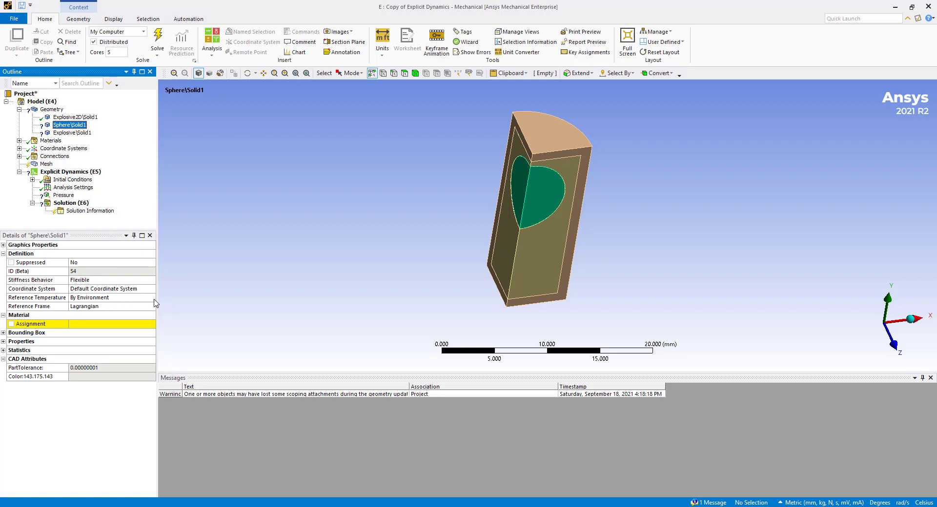
left_click(151, 325)
left_click(152, 324)
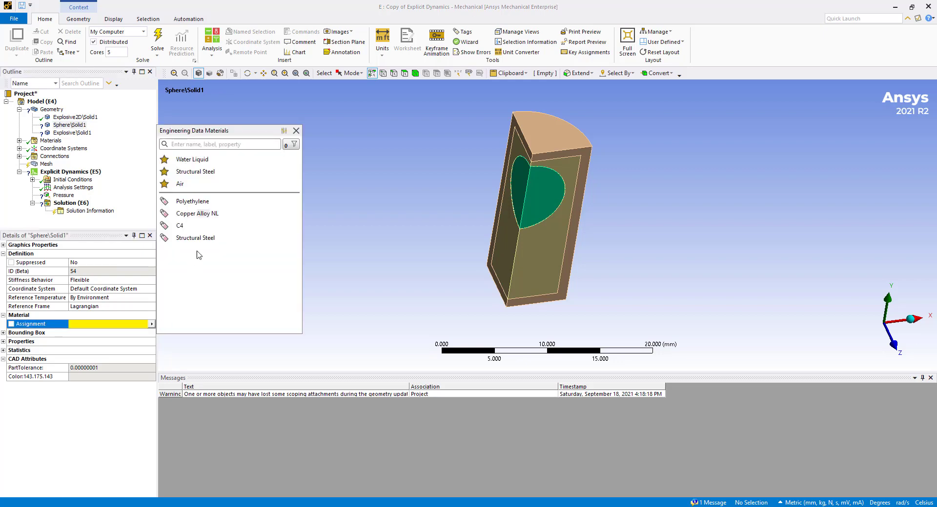
left_click(204, 207)
left_click(73, 133)
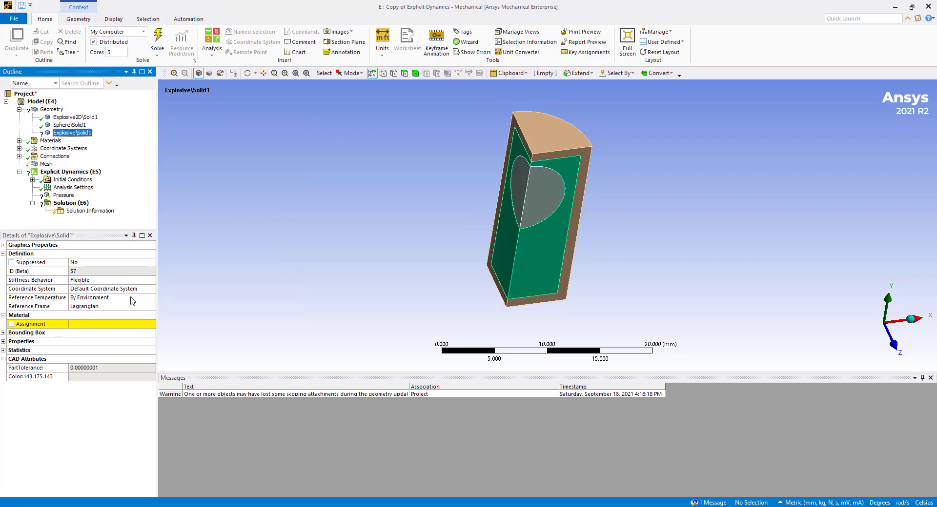
left_click(143, 324)
left_click(152, 325)
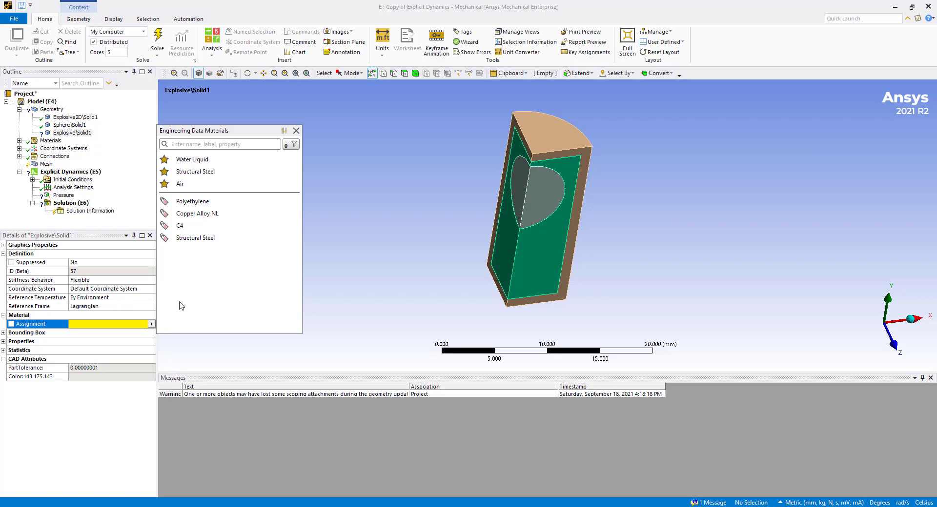
left_click(195, 226)
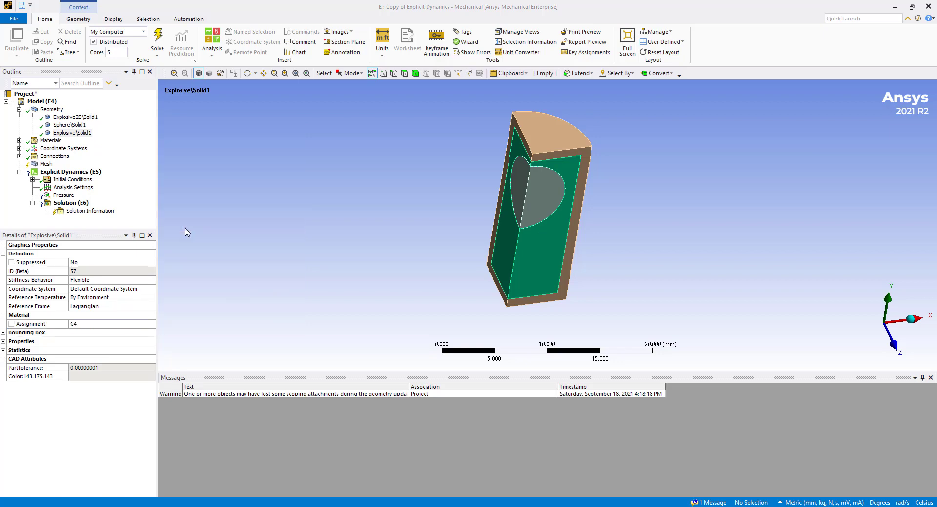
- Review the Polyethylene, Copper Alloy NL, C4 and Structural Steel material data, then expand Connections
left_click(19, 141)
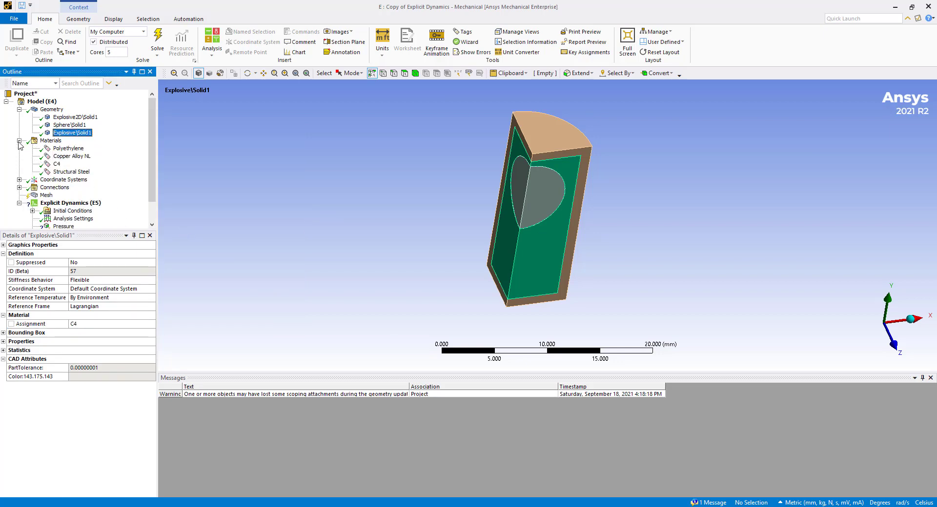
left_click(68, 148)
left_click(67, 156)
left_click(56, 164)
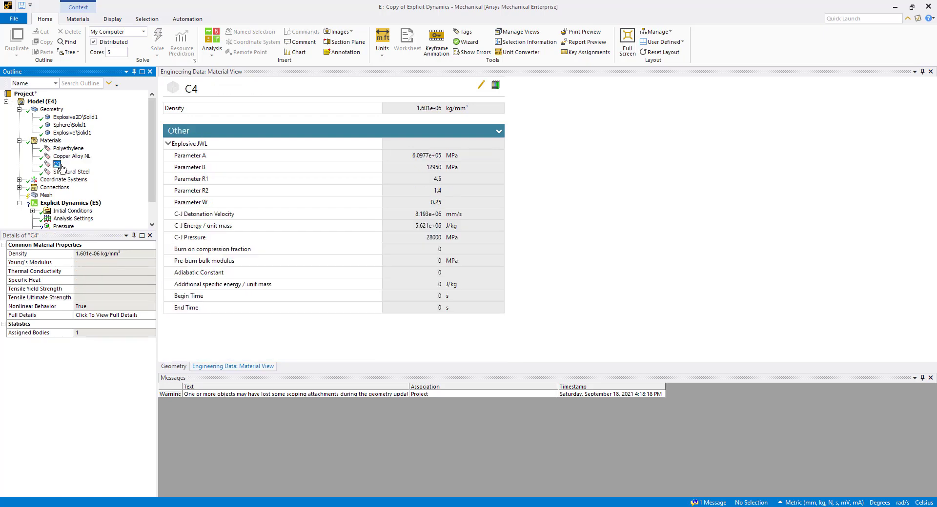
left_click(68, 171)
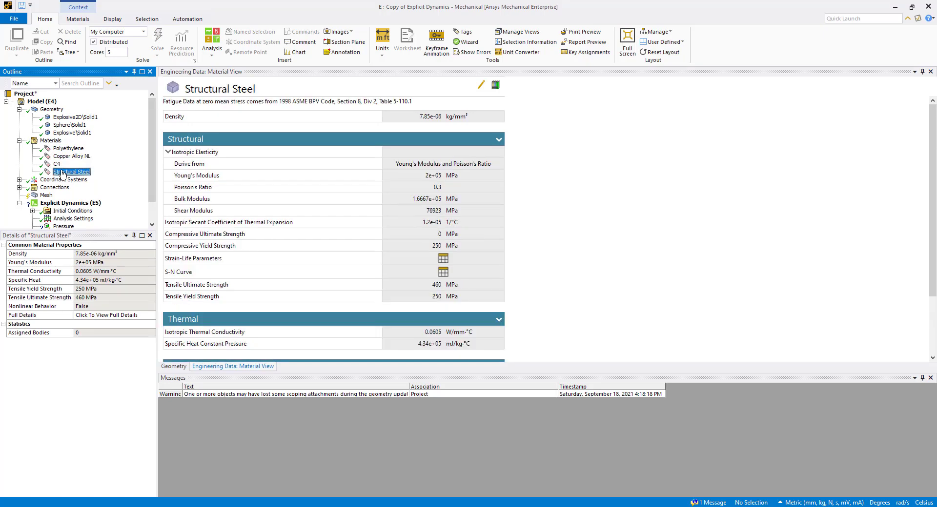
left_click(19, 140)
left_click(19, 156)
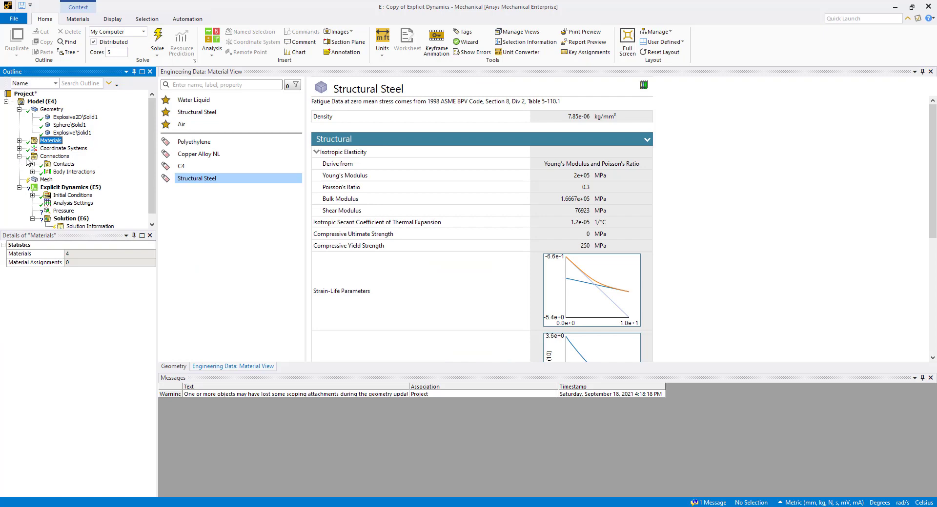
- Delete the Contacts connections, confirming the prompt
right_click(63, 165)
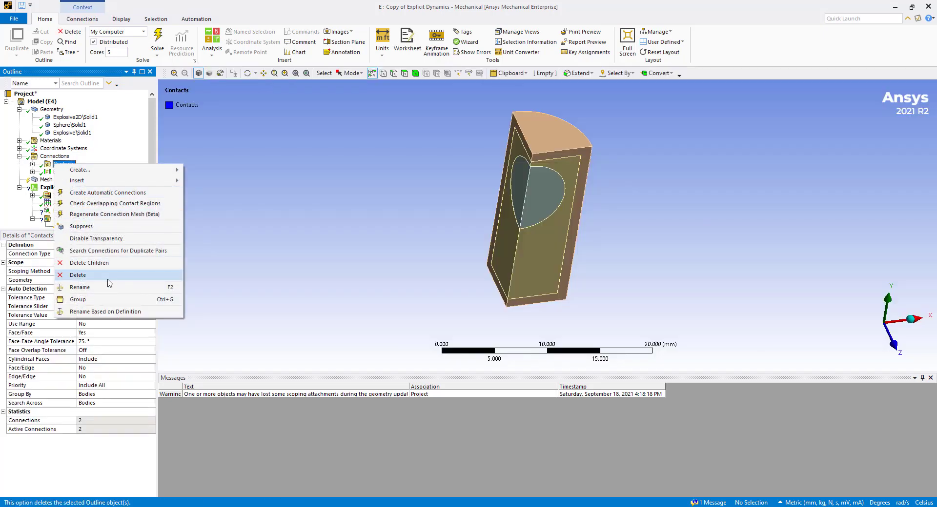
left_click(78, 274)
left_click(470, 293)
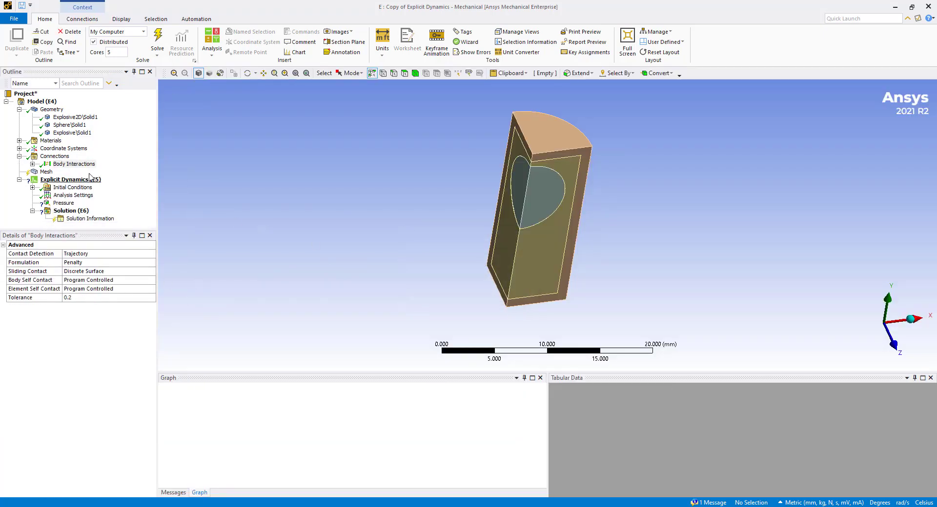
- Generate the mesh, review the explicit Analysis Settings, and close Mechanical
right_click(47, 172)
left_click(72, 203)
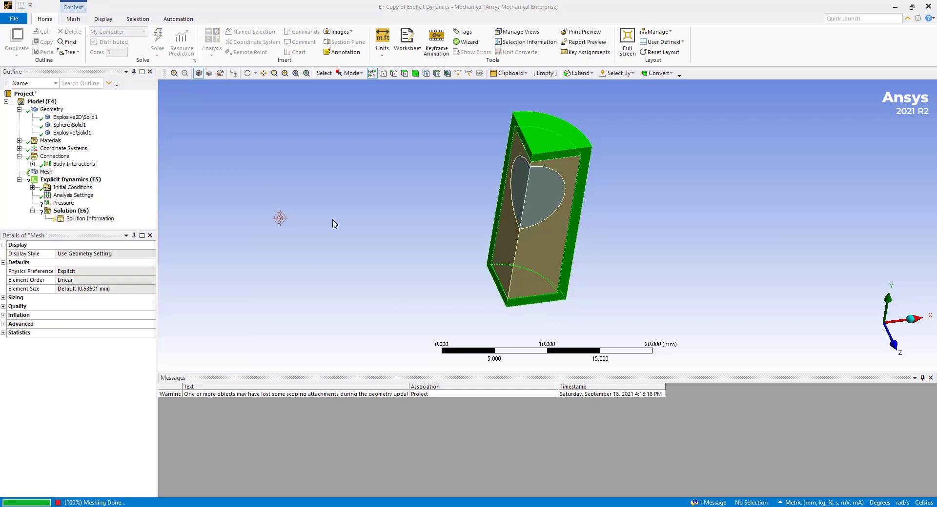
left_click(73, 195)
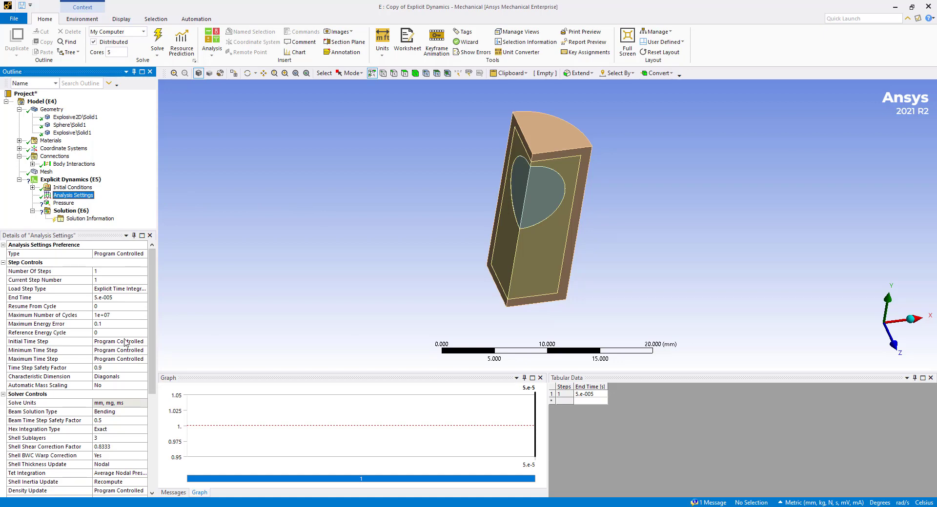
scroll(125, 343, "down", 6)
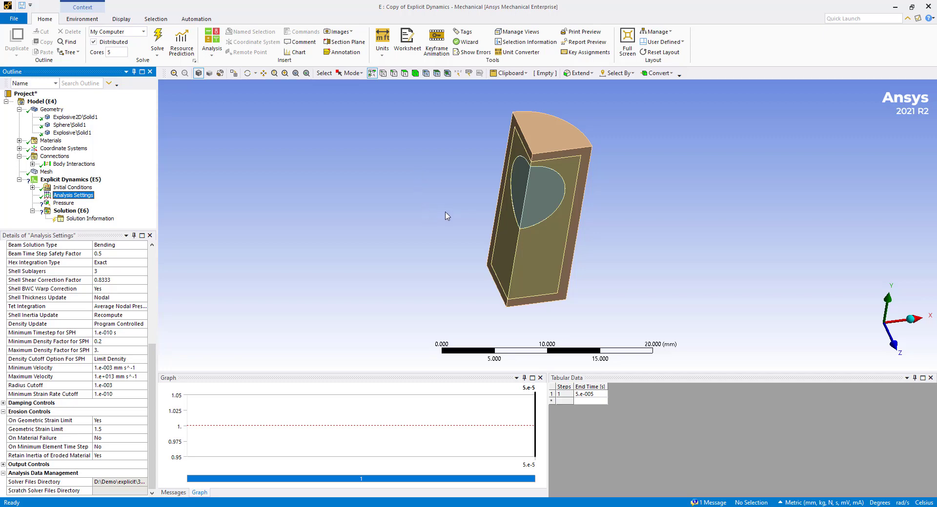
left_click(927, 6)
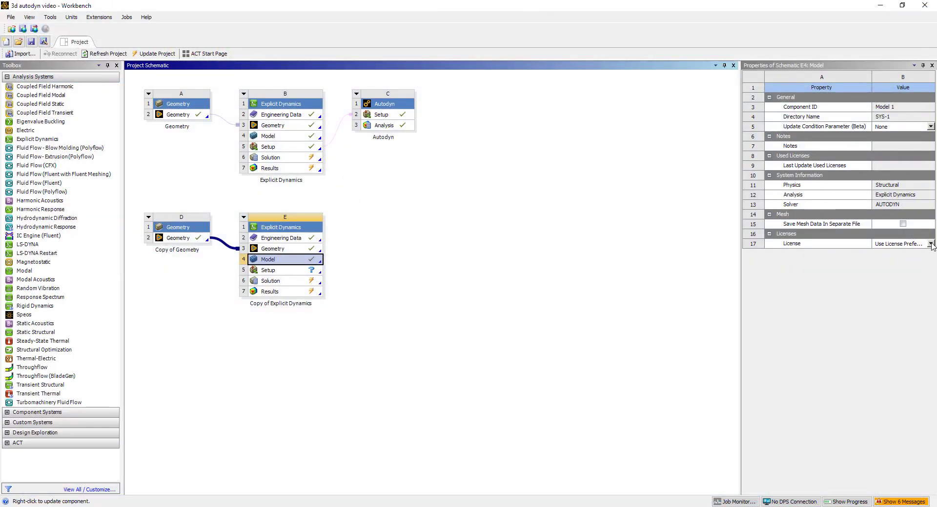
- Set the E4 Model licence to Ansys AUTODYN PrepPost and open E5 Setup in Mechanical
left_click(922, 245)
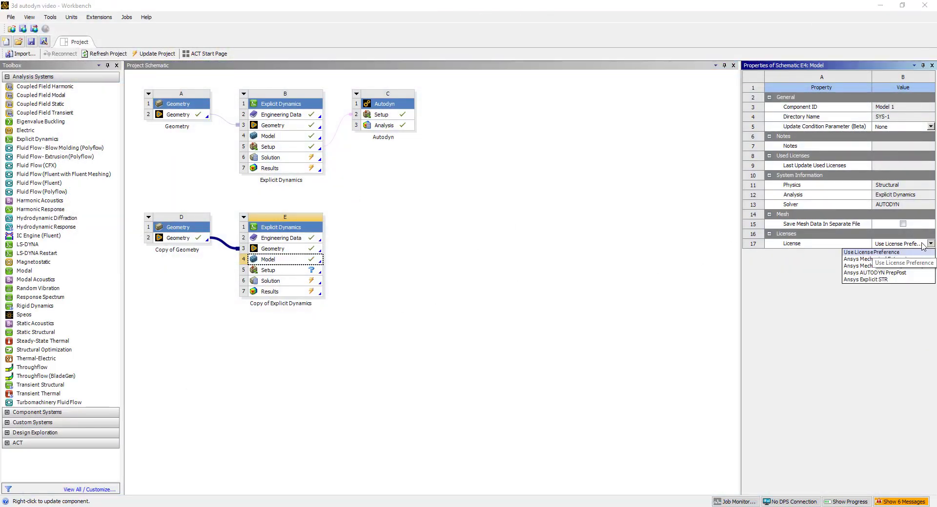
left_click(881, 273)
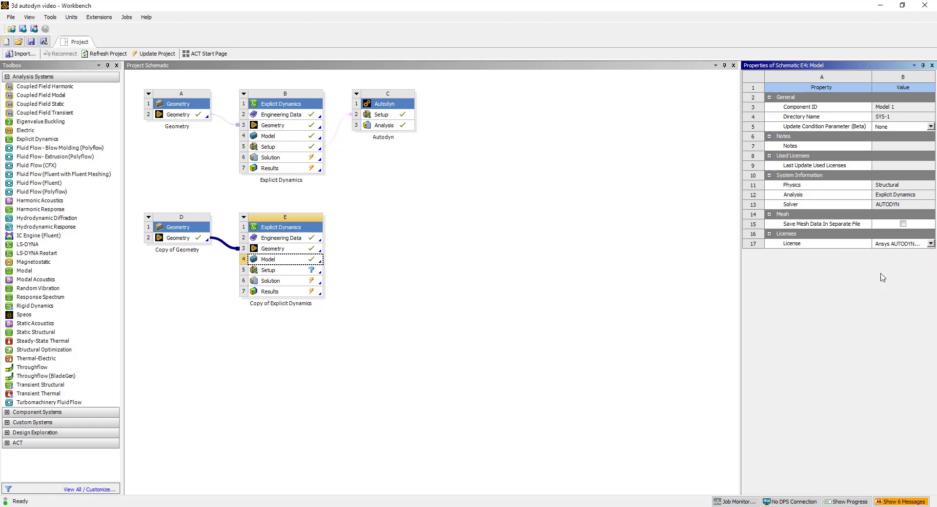
left_click(909, 244)
left_click(873, 272)
double_click(301, 271)
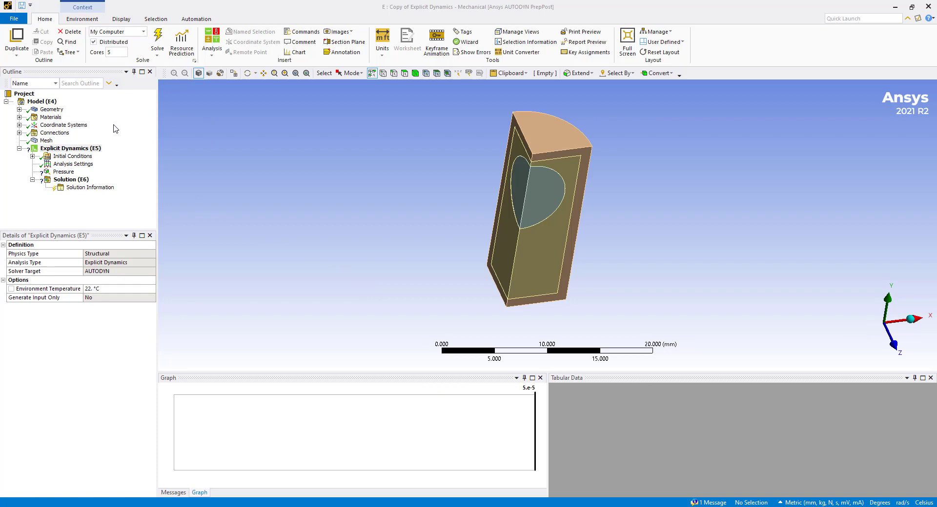
- Set the Explosive2D, Sphere and Explosive bodies' Reference Frame to Eulerian (Virtual) and inspect the domain box
left_click(19, 109)
left_click(57, 119)
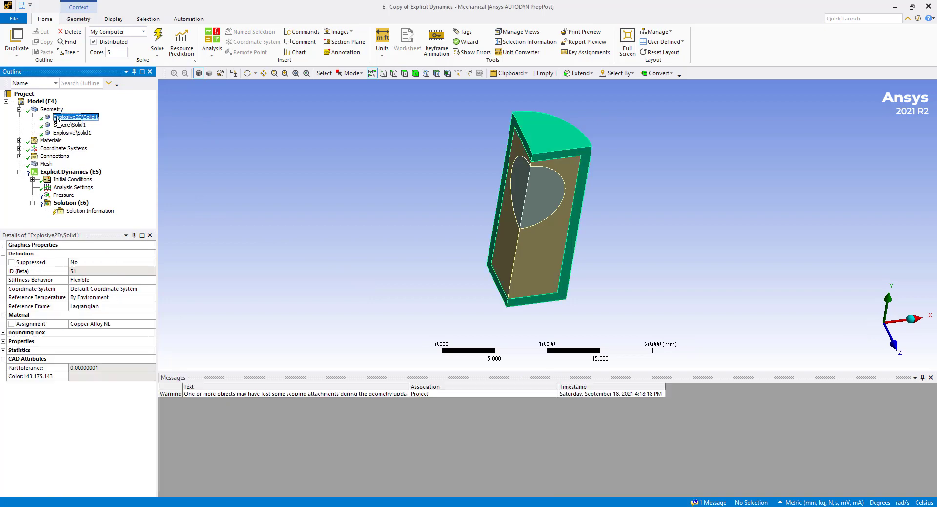
left_click(84, 138, "shift")
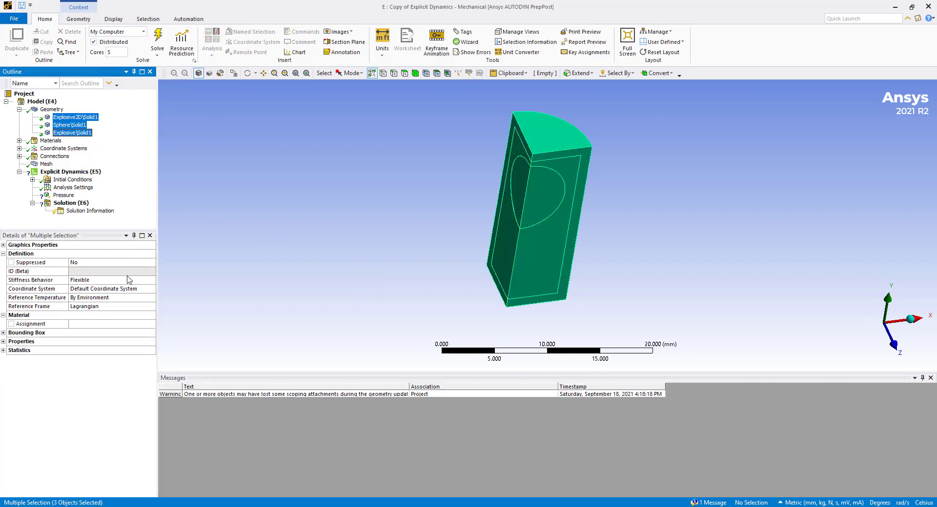
left_click(84, 306)
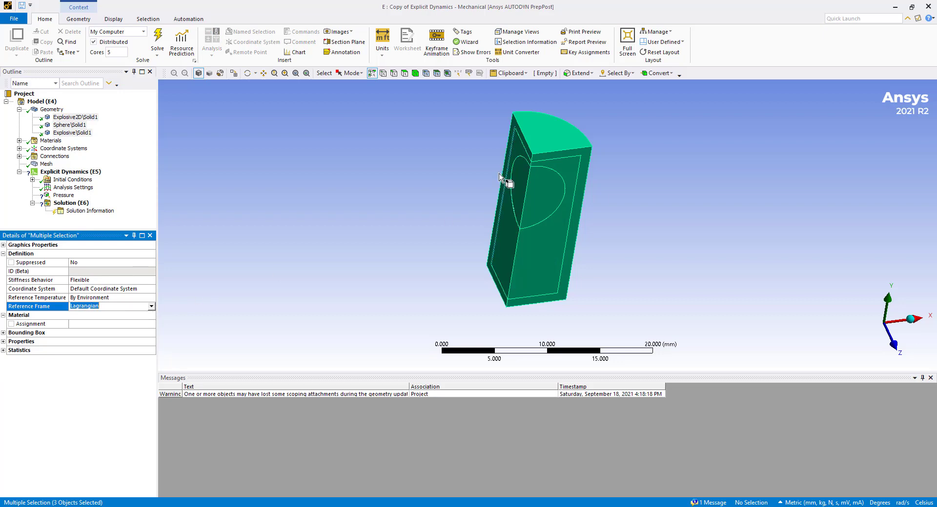
left_click(151, 306)
left_click(126, 324)
left_click(73, 188)
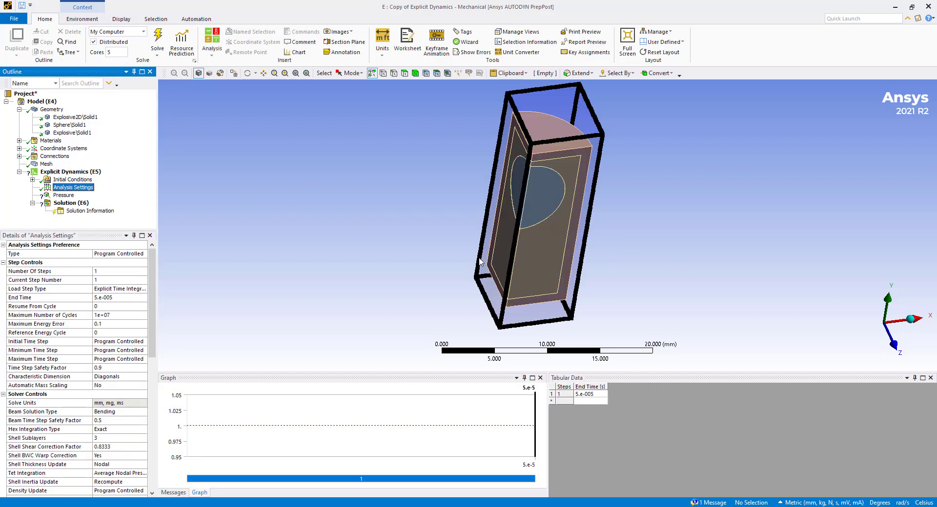
middle_click_drag(439, 263, 591, 205)
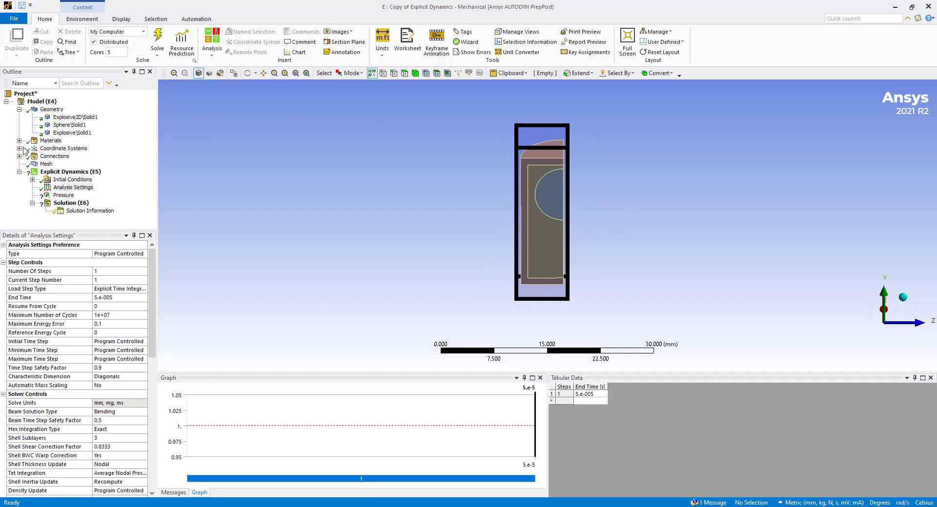
left_click(19, 148)
left_click(73, 156)
mouse_move(556, 203)
middle_mouse_down()
mouse_move(535, 214)
mouse_move(586, 220)
mouse_move(551, 203)
middle_mouse_up()
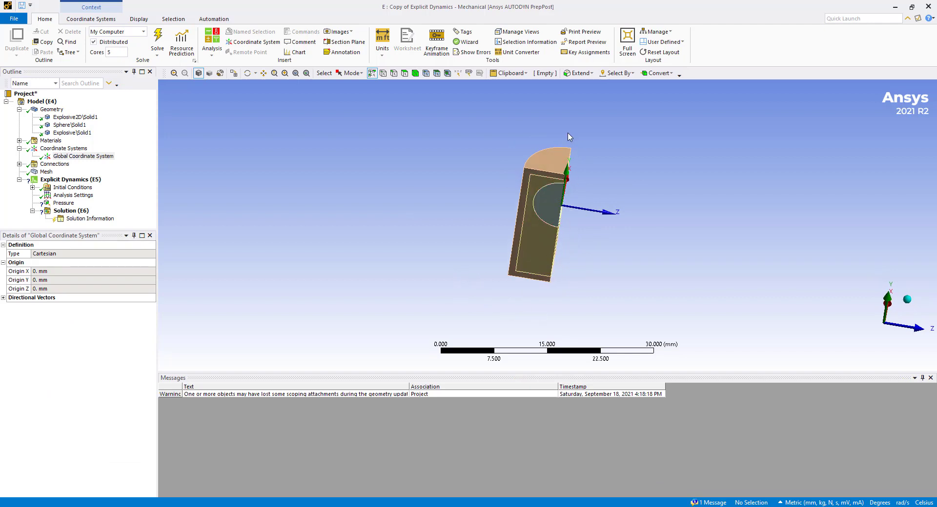
middle_click_drag(570, 208, 555, 197)
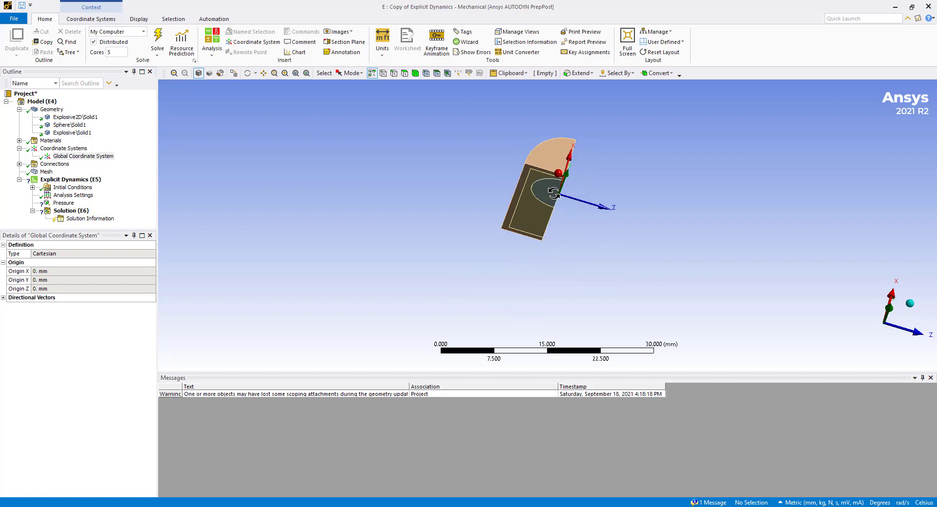
left_click(74, 195)
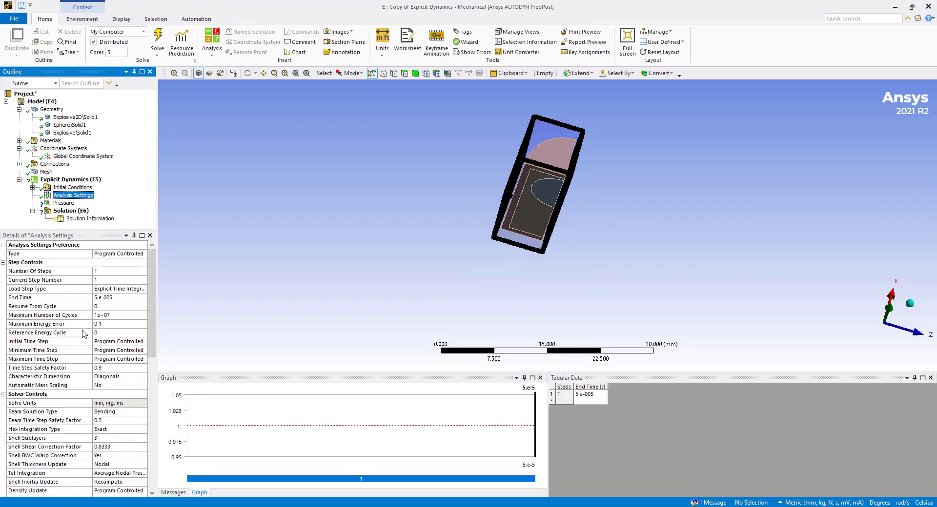
scroll(99, 337, "down", 4)
scroll(101, 336, "up", 4)
- Check the End Time and switch the Euler Domain Size Definition to Manual
left_click(100, 299)
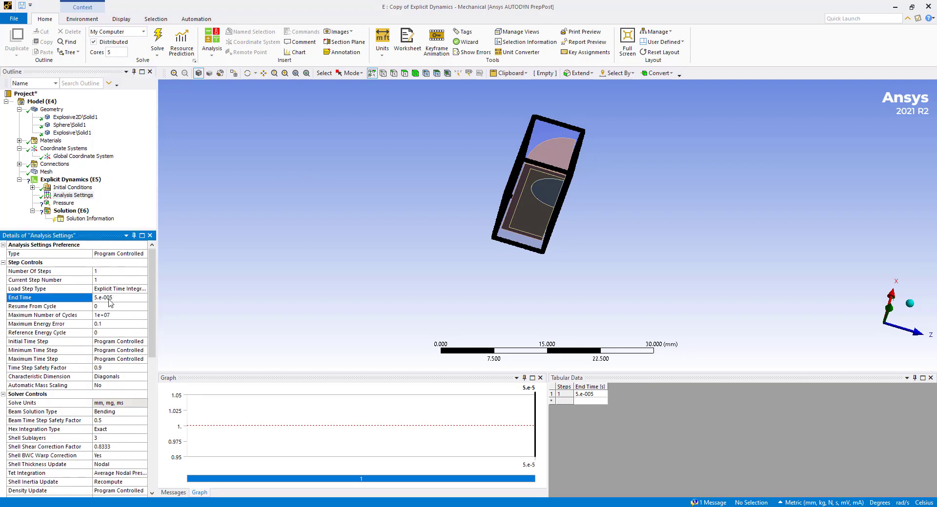
left_click_drag(152, 314, 151, 434)
left_click(138, 297)
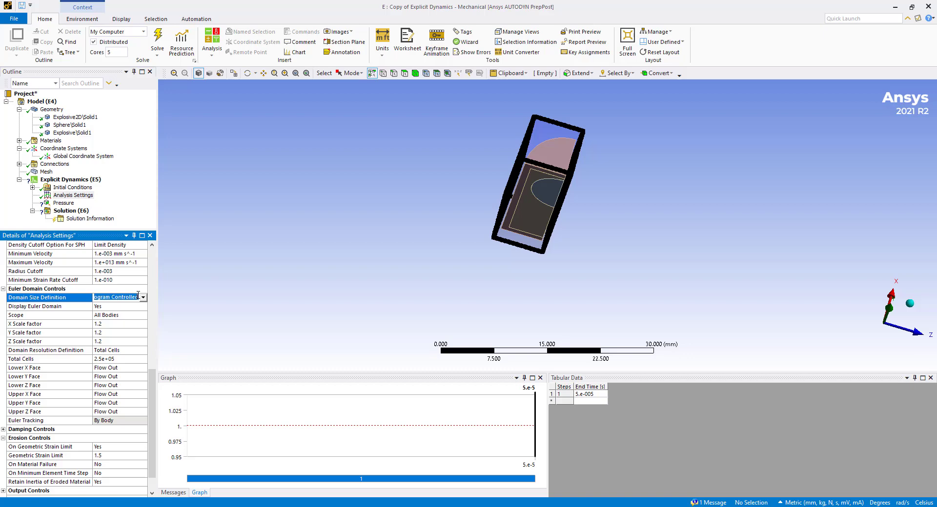
left_click(143, 297)
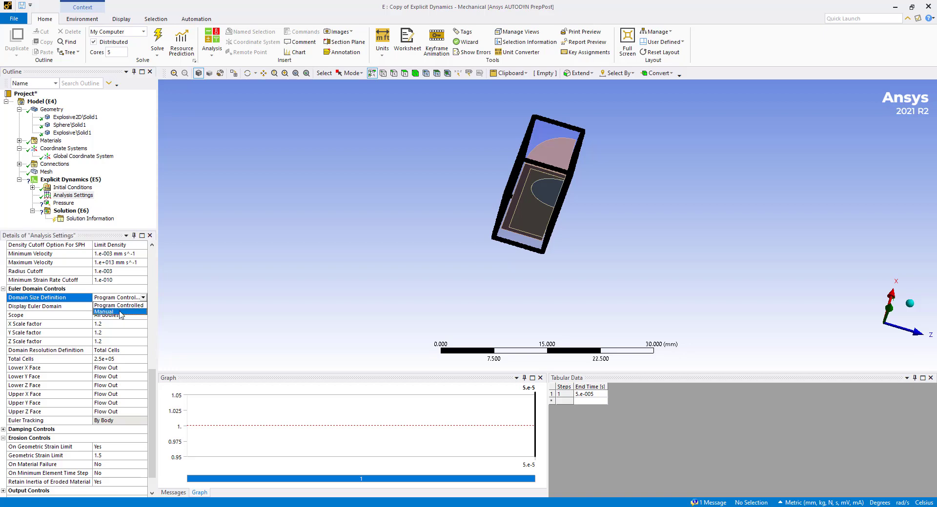
left_click(126, 315)
- Enter 10 mm for the Euler domain's X, Y and Z Dimensions
left_click_drag(152, 322, 152, 374)
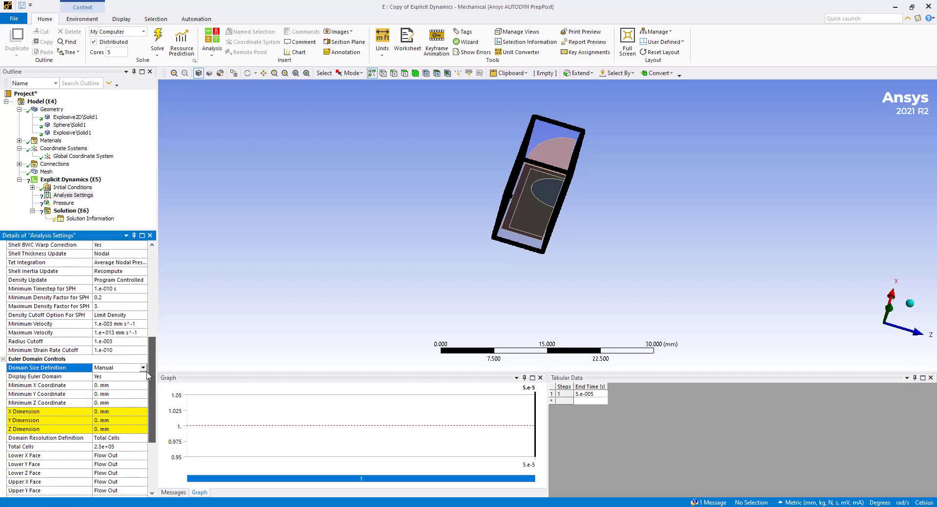
left_click(115, 413)
type("10")
left_click(112, 419)
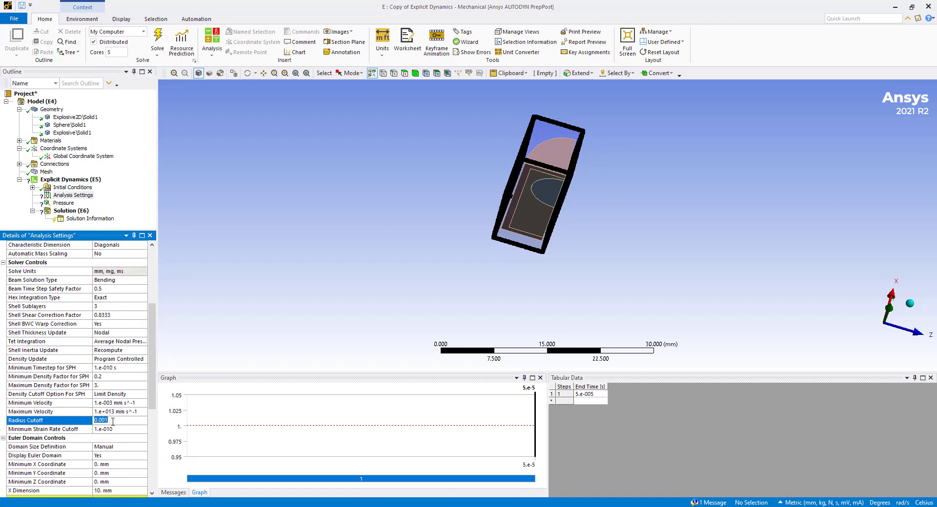
scroll(113, 421, "down", 3)
left_click(115, 421)
type("10")
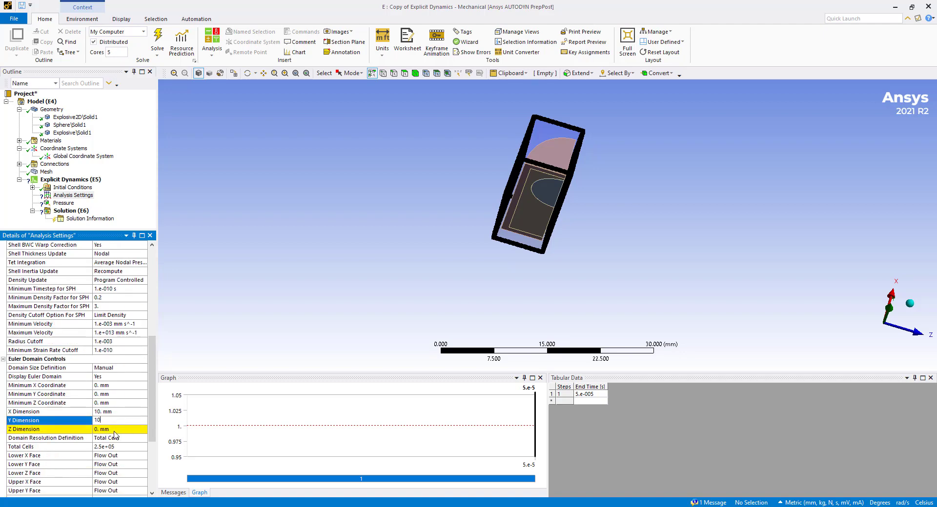
key("Return")
left_click(112, 397)
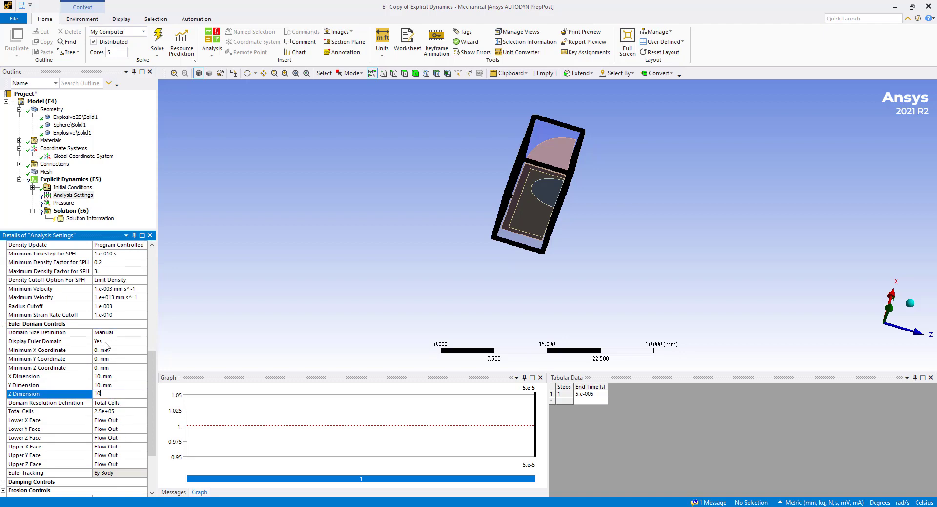
type("10")
left_click(63, 203)
- Rotate the view and pick the block's bottom vertex to check the domain position
left_click(73, 195)
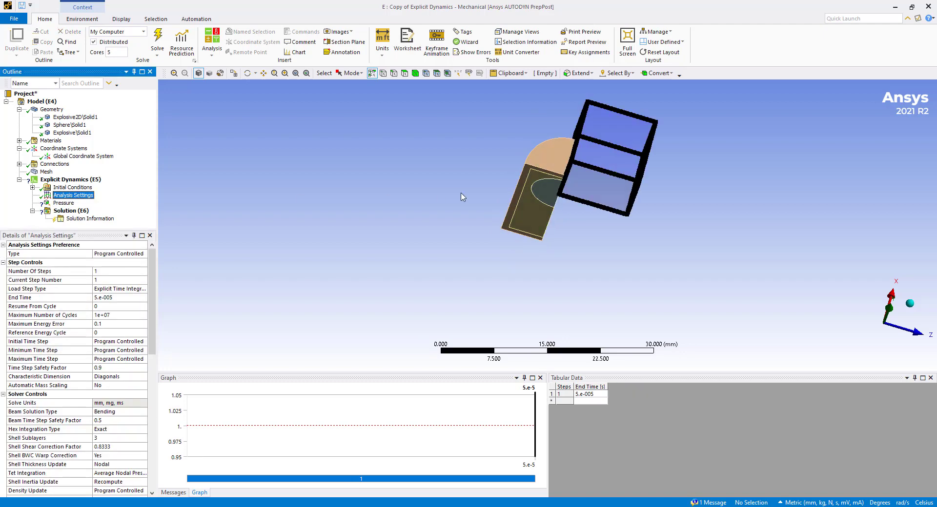
middle_click_drag(463, 198, 486, 160)
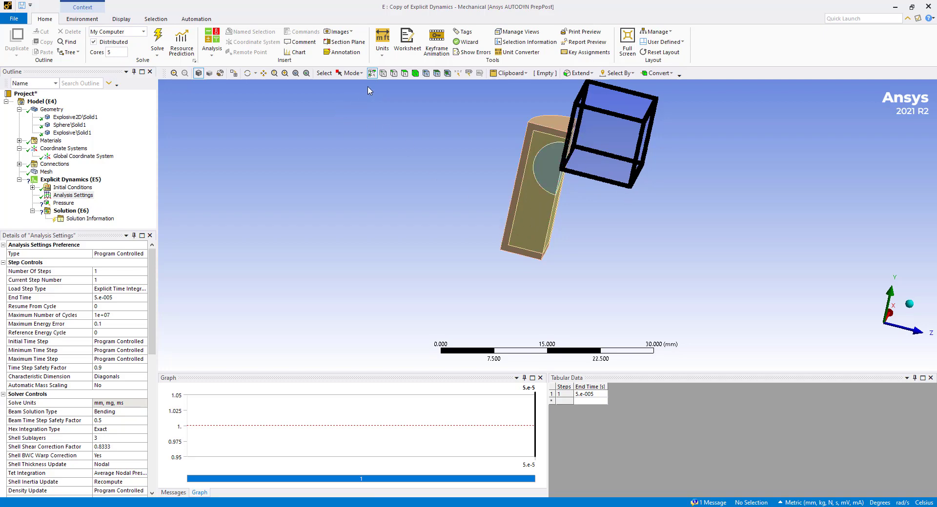
left_click(383, 73)
left_click(541, 260)
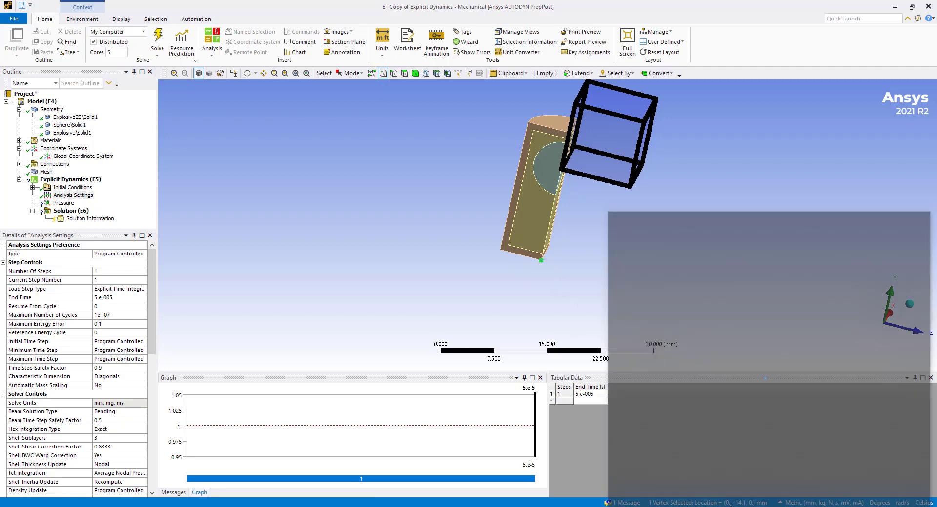
left_click(367, 228)
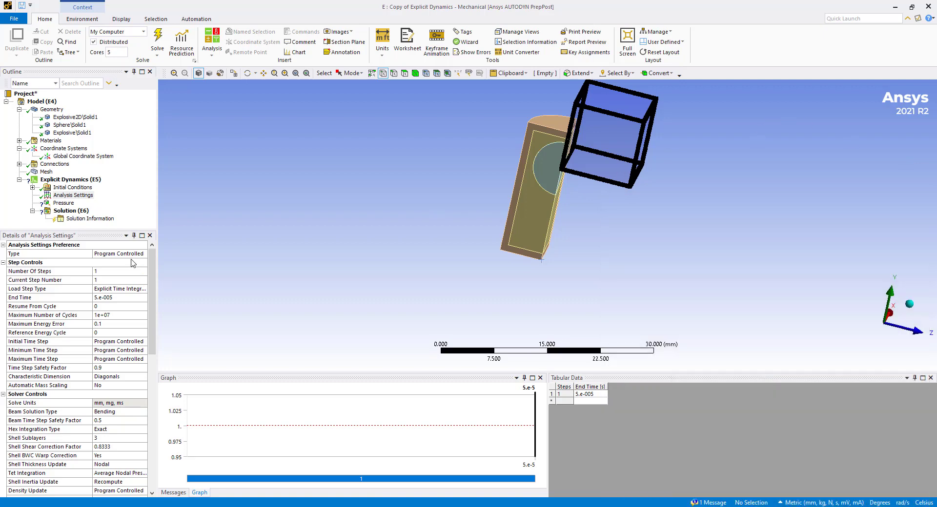
- Enter -14 mm as the Euler domain's Minimum Y Coordinate
scroll(141, 337, "down", 6)
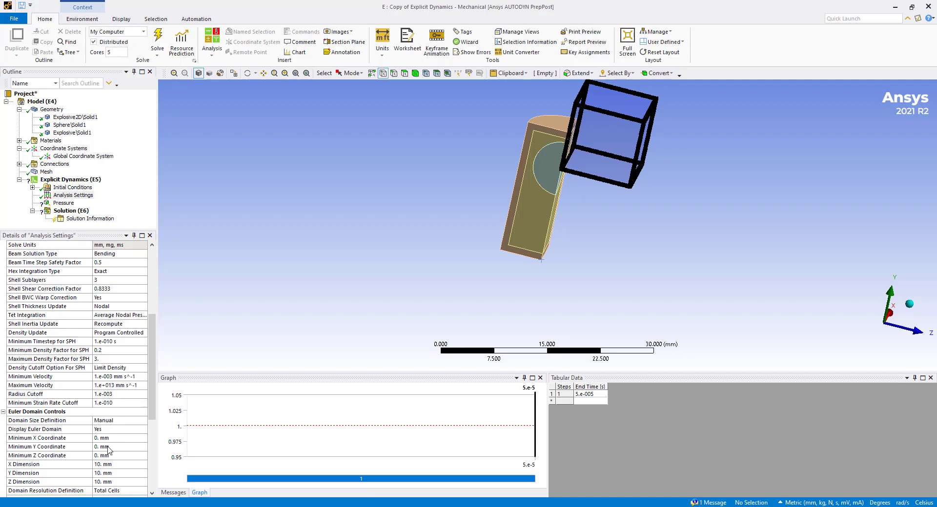
scroll(110, 450, "down", 1)
left_click(108, 420)
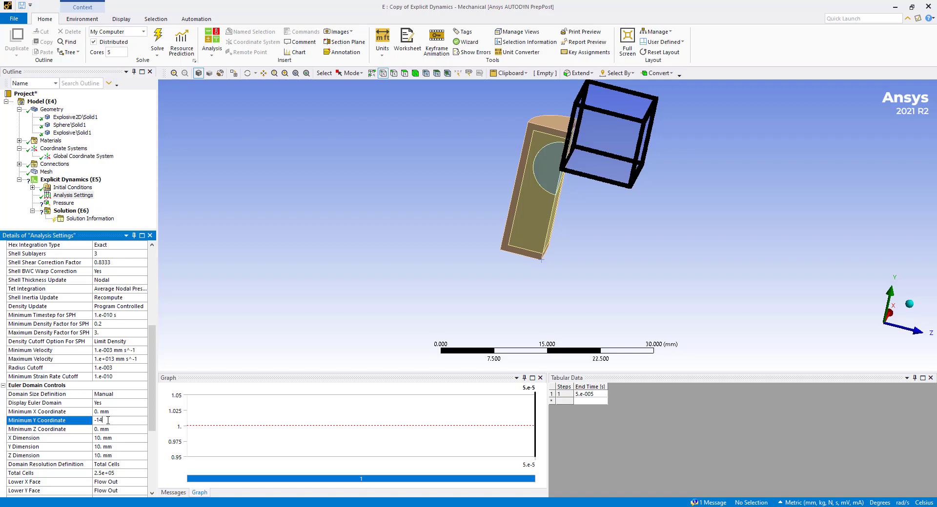
key("Return")
scroll(107, 420, "up", 3)
- Orbit the model to inspect the Euler box compartments and the sphere segment's flat face
left_click(62, 203)
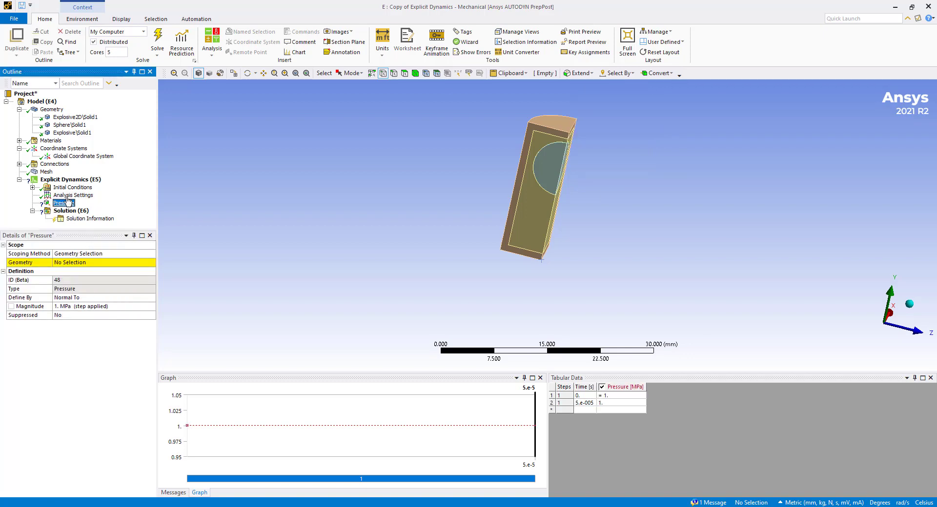
left_click(73, 195)
middle_click_drag(572, 261, 539, 265)
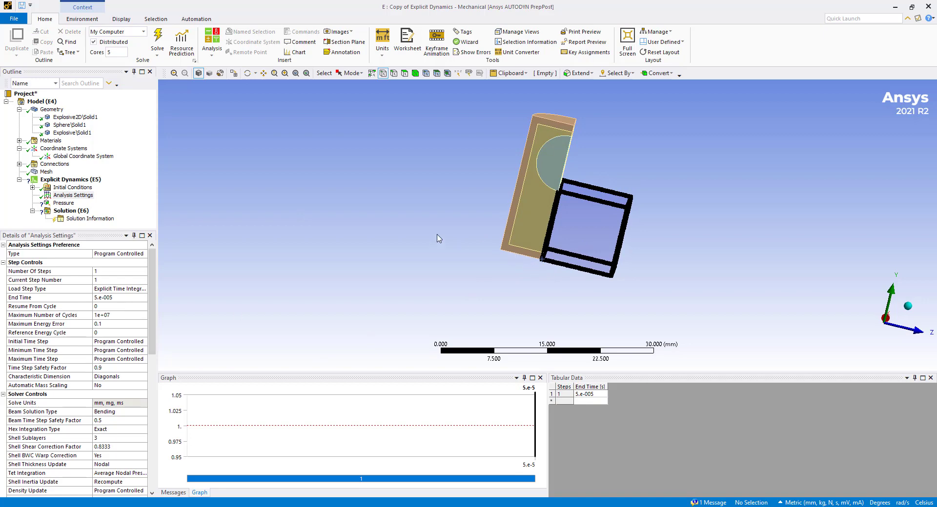
middle_click_drag(456, 233, 453, 244)
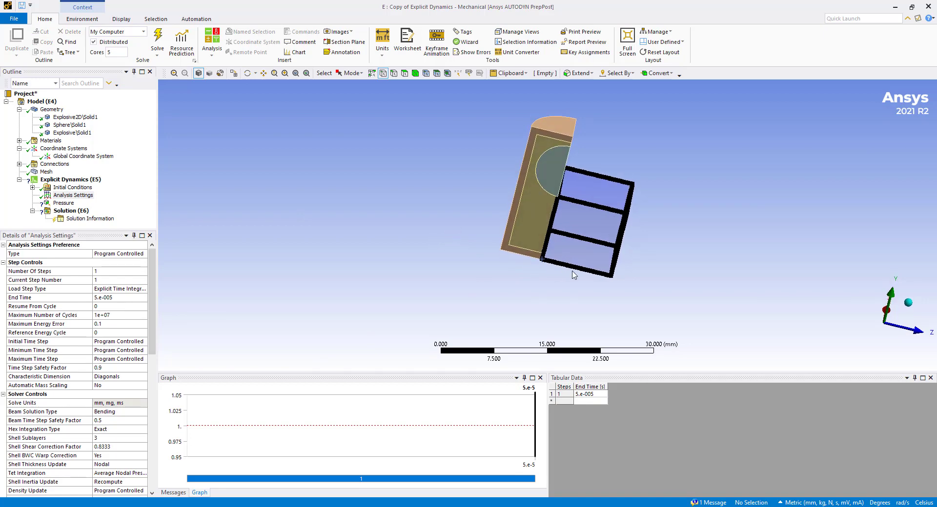
middle_click_drag(563, 230, 583, 167)
middle_click_drag(546, 310, 624, 257)
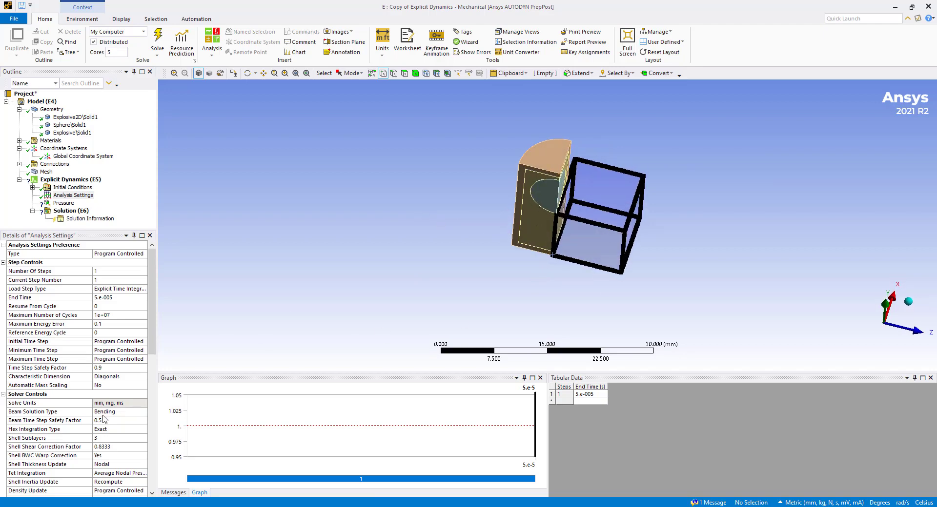
scroll(103, 419, "down", 6)
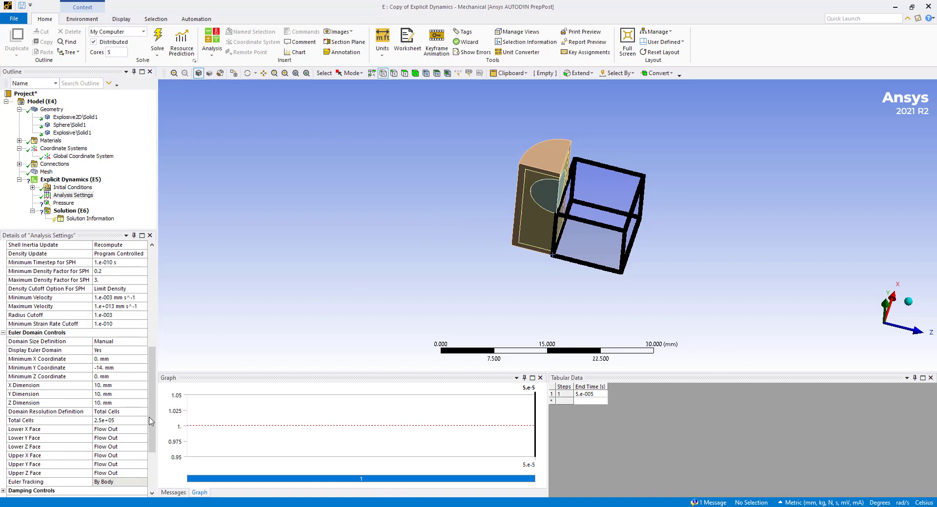
- Set Minimum Z Coordinate to -15 mm and update the Euler domain's Z Dimension
left_click(118, 379)
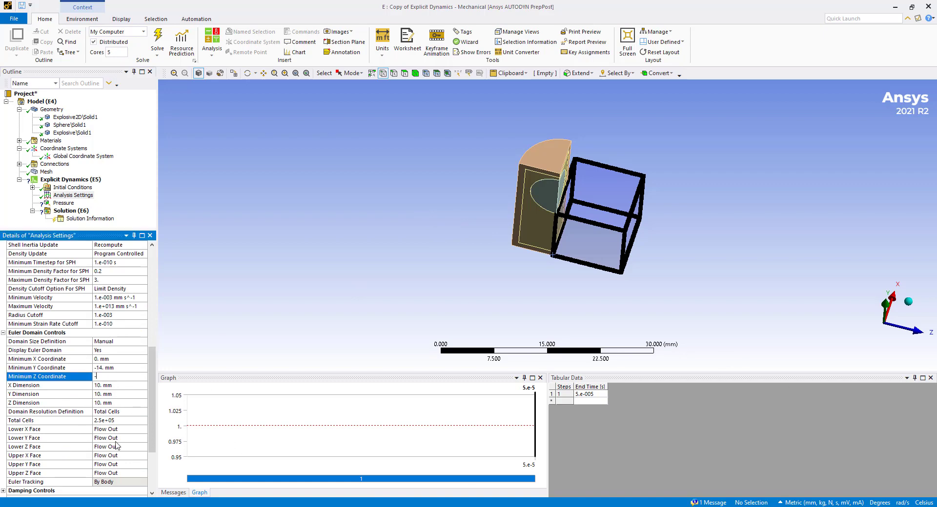
left_click(116, 403)
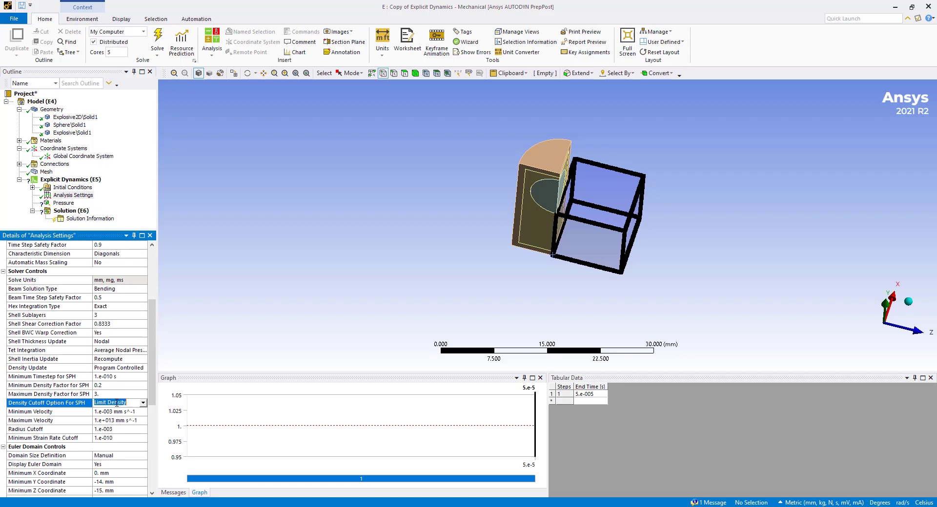
left_click(130, 474)
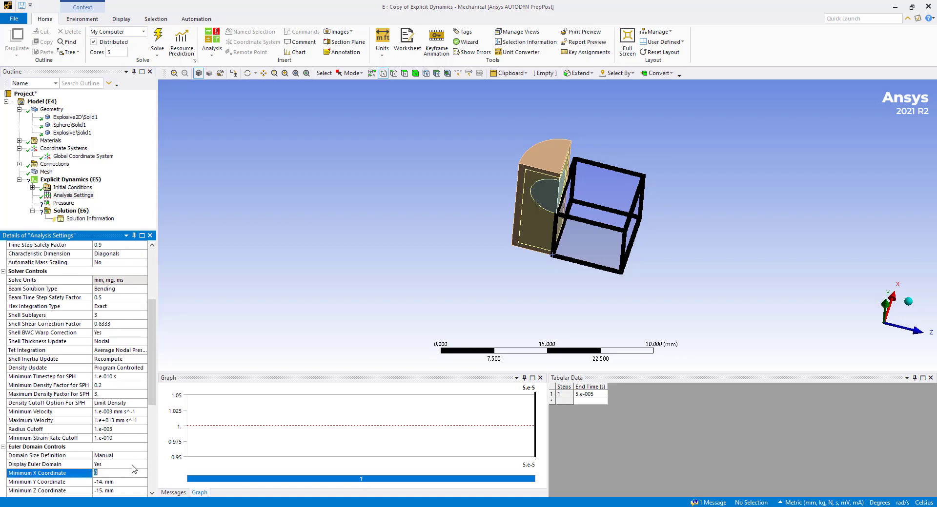
scroll(128, 471, "down", 2)
left_click(126, 464)
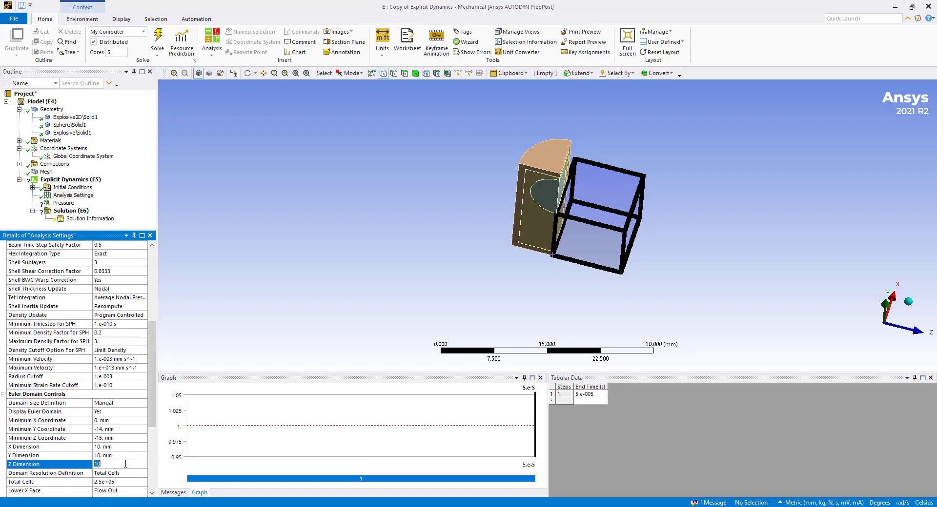
key("Return")
left_click(71, 180)
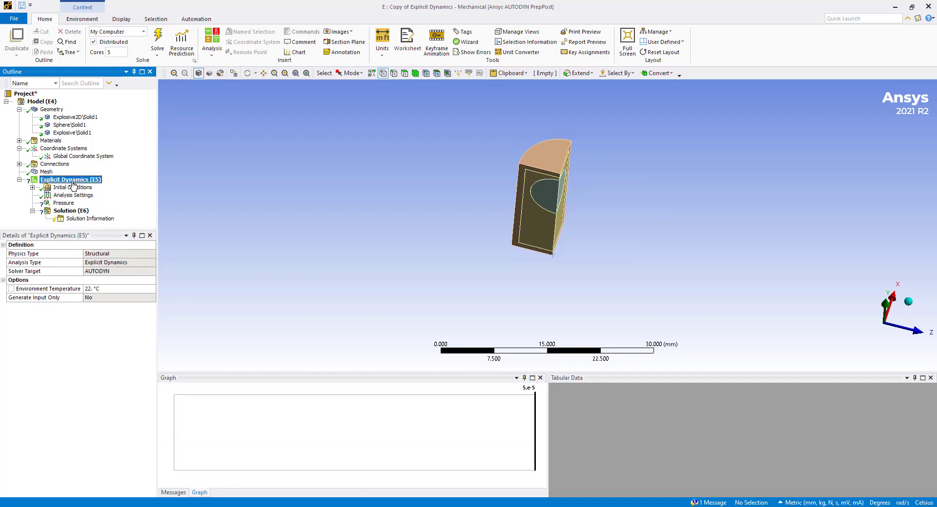
- Show the Euler domain box under Analysis Settings and set Minimum Y Coordinate to -20 mm
left_click(73, 187)
left_click(73, 195)
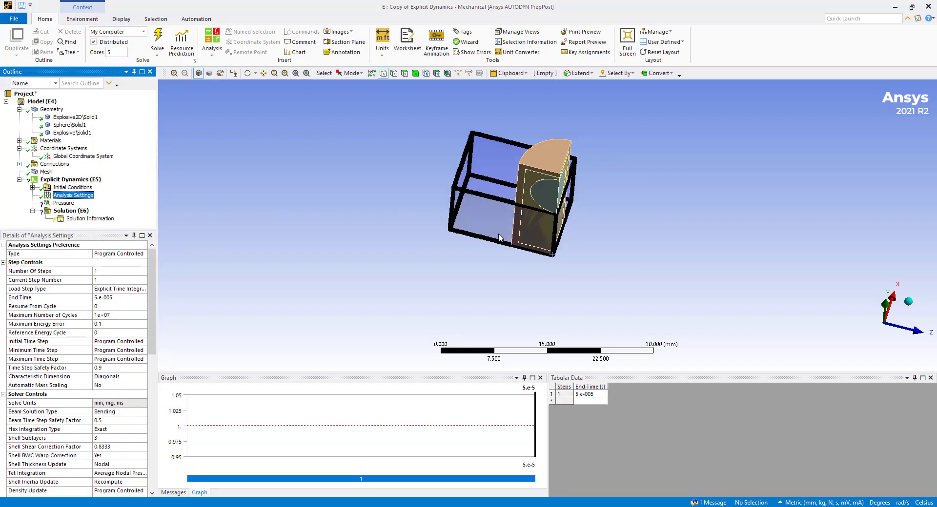
middle_click_drag(499, 238, 475, 263)
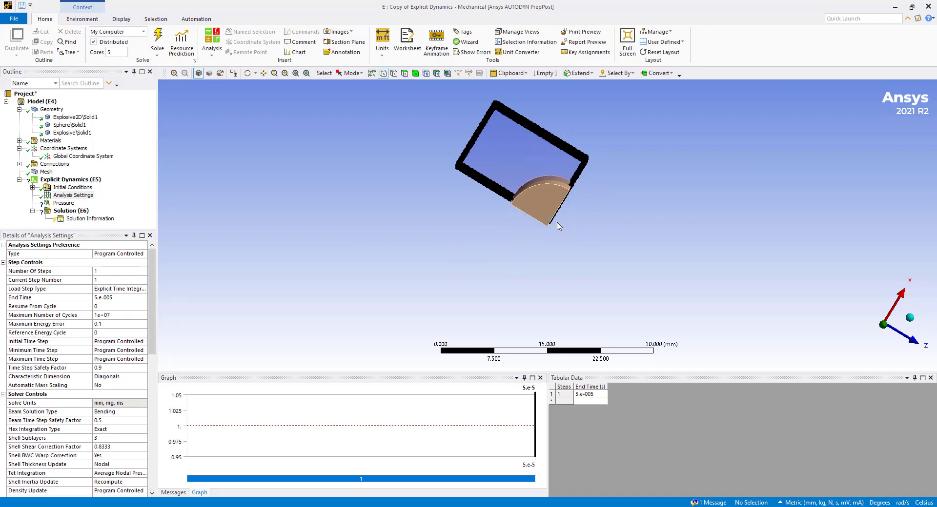
middle_click_drag(539, 223, 517, 229)
scroll(130, 384, "down", 3)
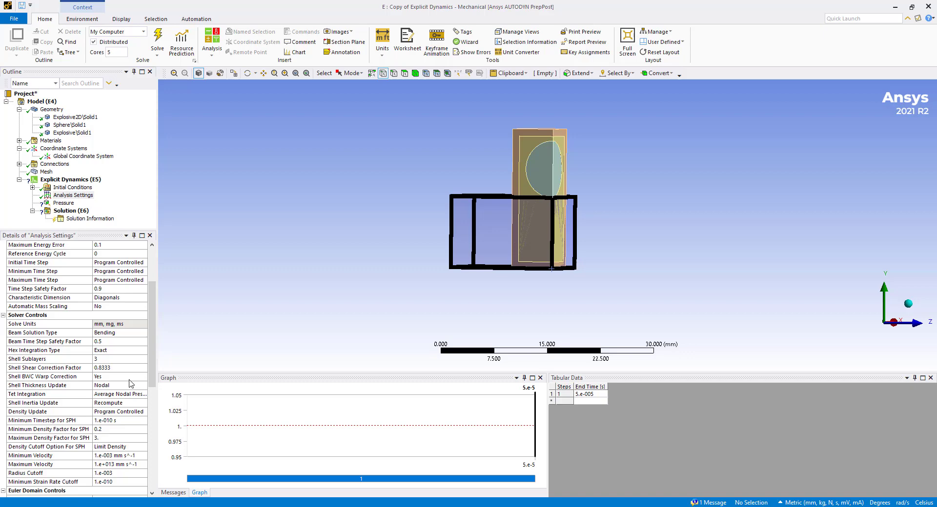
scroll(131, 384, "down", 3)
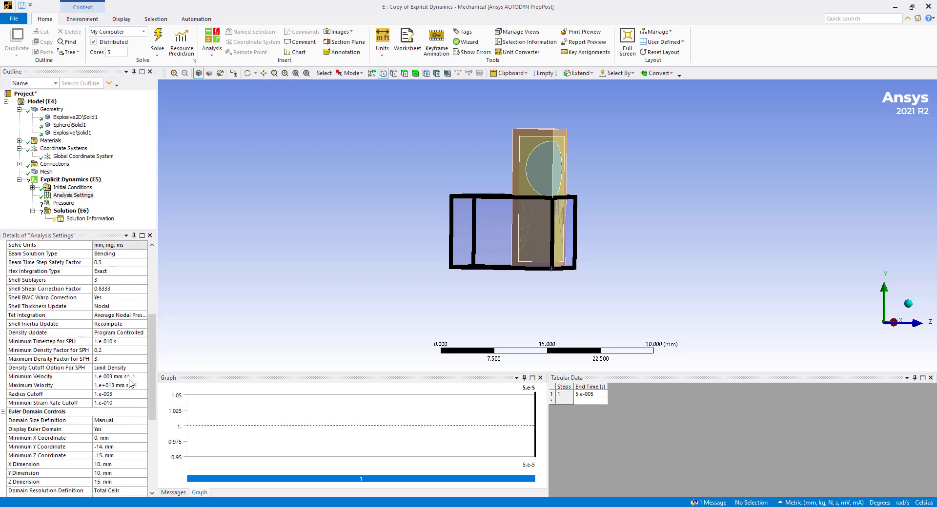
left_click(124, 449)
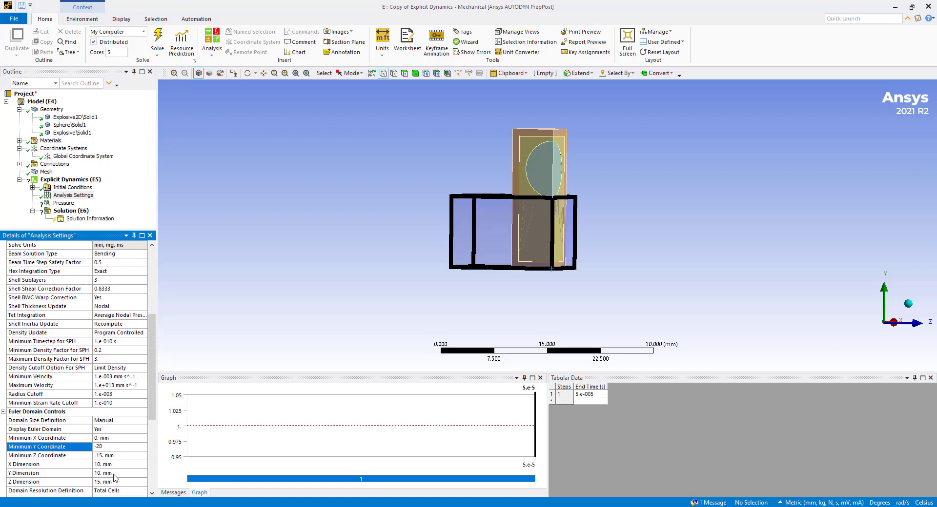
key("Return")
- Set the Euler domain's Y Dimension to 35 mm
scroll(116, 478, "down", 1)
key("Up")
key("Up")
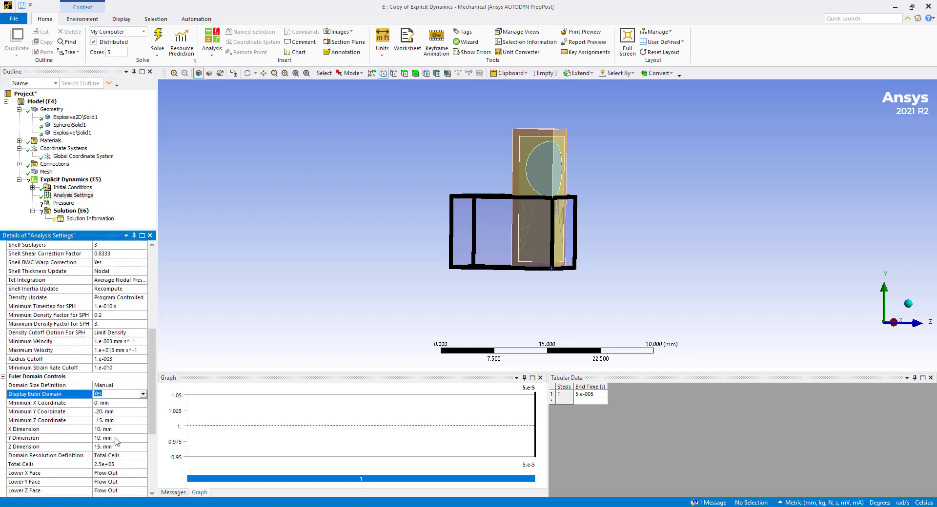
left_click(116, 438)
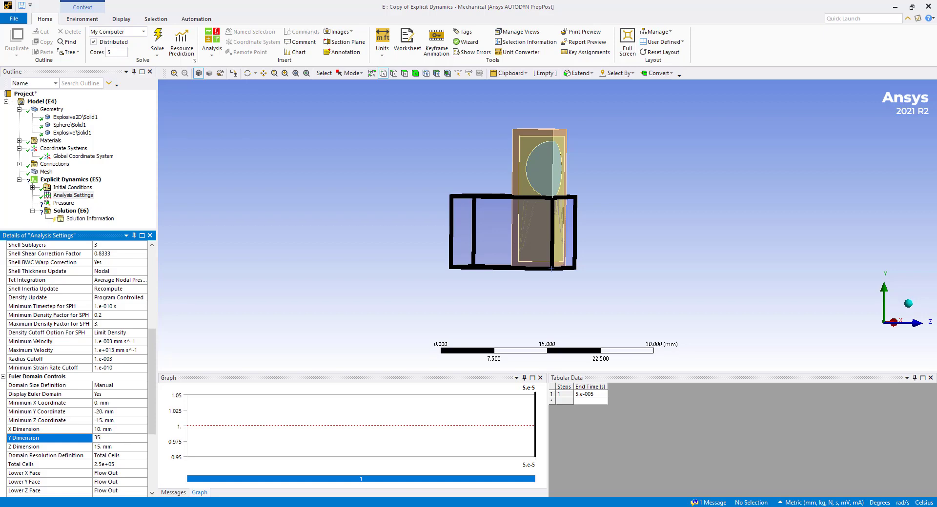
type("35")
key("Return")
- Reselect Analysis Settings, view the enlarged domain, and set Z Dimension to 10 mm
left_click(68, 203)
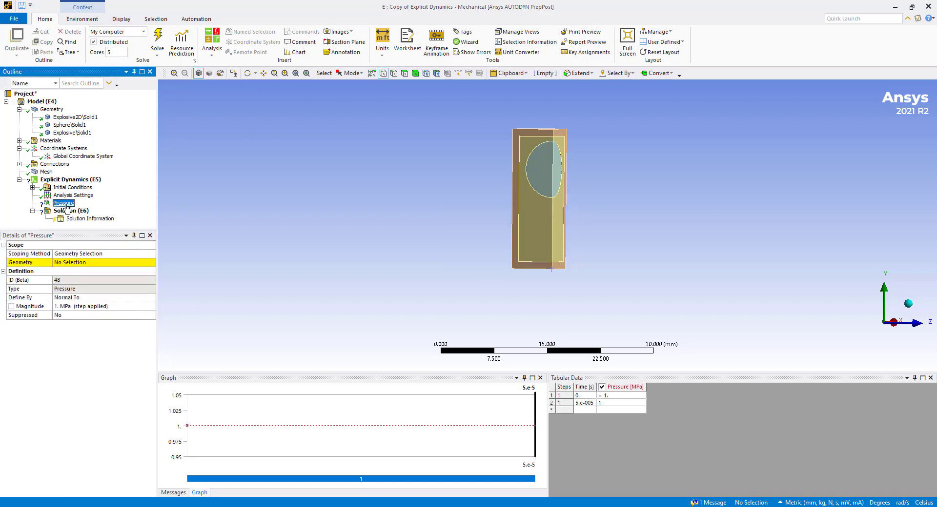
left_click(69, 202)
left_click(72, 195)
mouse_move(334, 219)
middle_mouse_down()
mouse_move(516, 242)
mouse_move(634, 234)
mouse_move(613, 308)
mouse_move(600, 267)
middle_mouse_up()
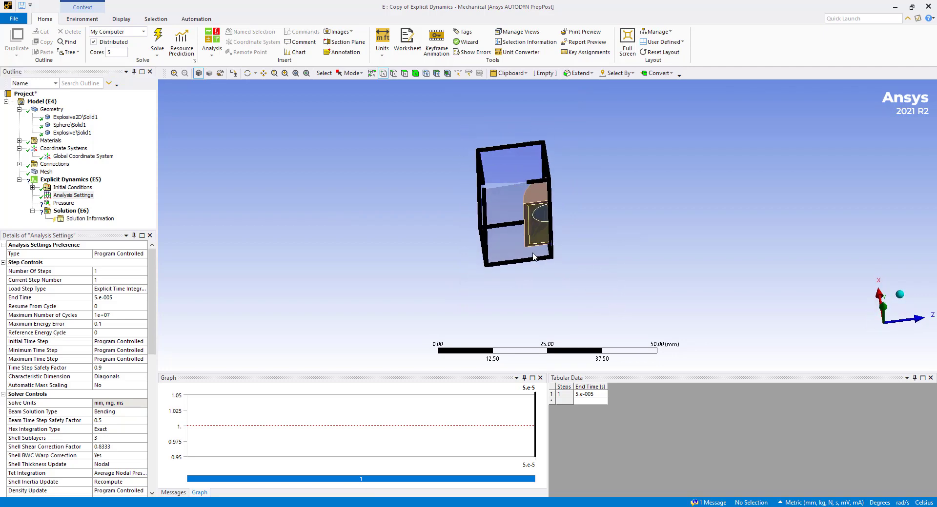
middle_click_drag(533, 257, 512, 268)
scroll(141, 396, "down", 8)
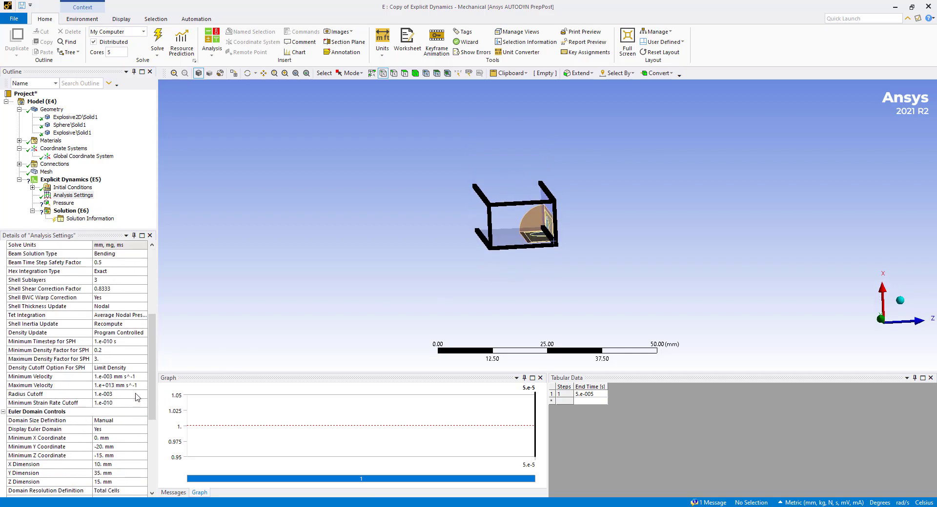
left_click(112, 428)
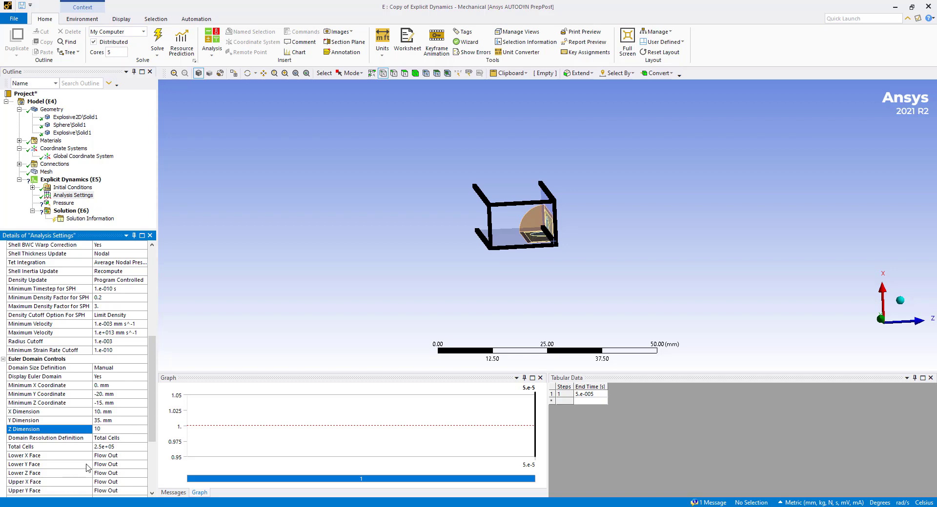
key("Return")
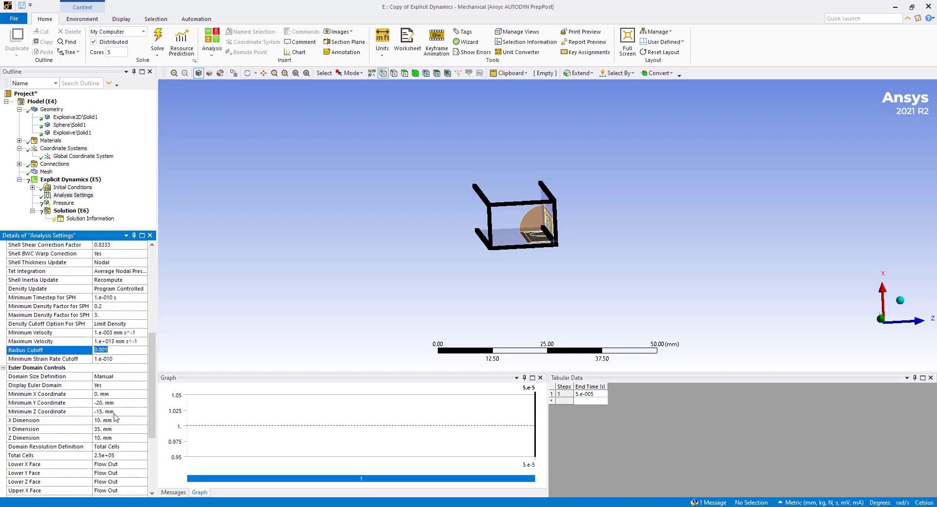
- Set Minimum Z Coordinate to -10 mm and view the tall Euler domain around the part
left_click(114, 412)
type("-10")
key("Return")
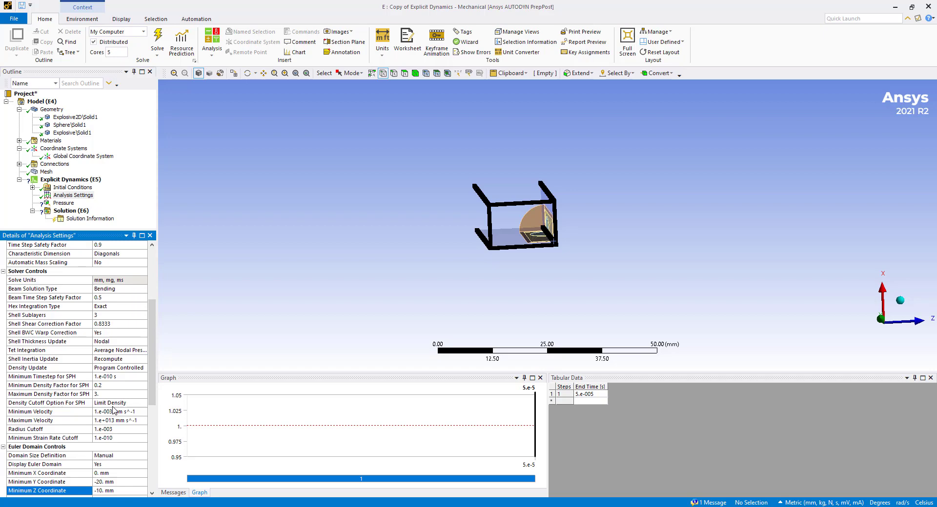
left_click(71, 179)
left_click(73, 195)
middle_click_drag(430, 185, 396, 179)
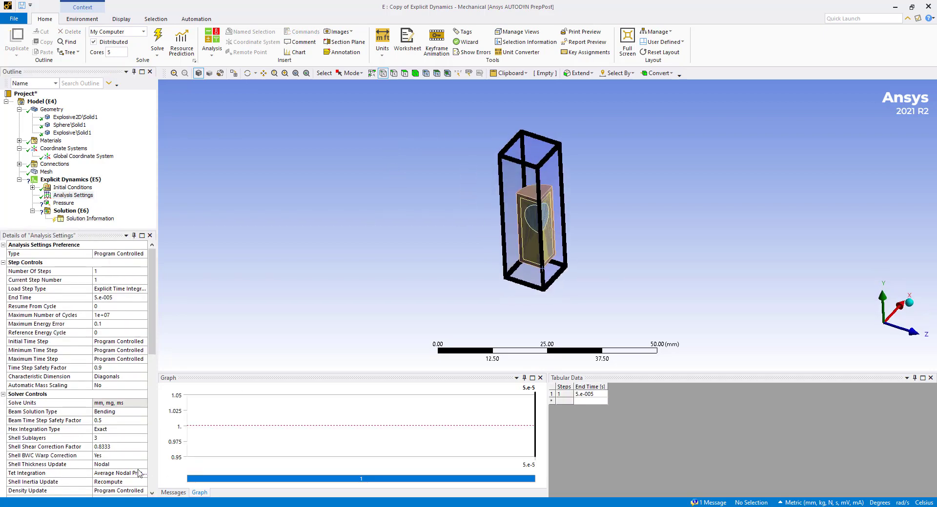
scroll(130, 456, "down", 6)
scroll(118, 444, "down", 3)
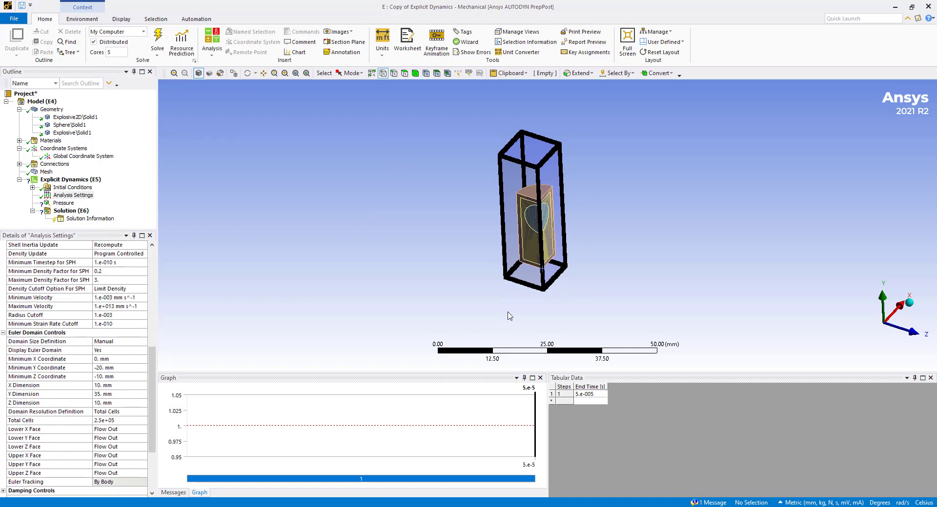
- Set the Euler domain's Lower X Face and Upper Z Face boundaries to Rigid
middle_click_drag(508, 316, 536, 349)
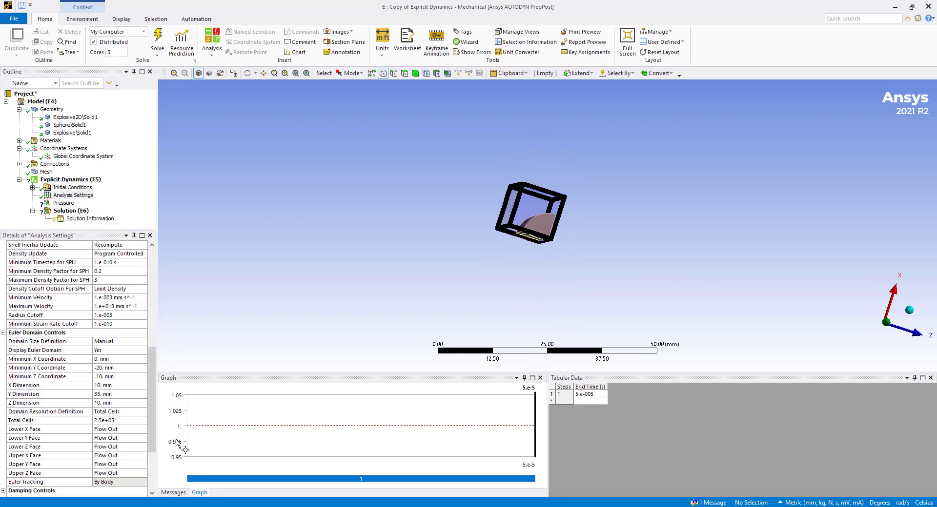
left_click(128, 432)
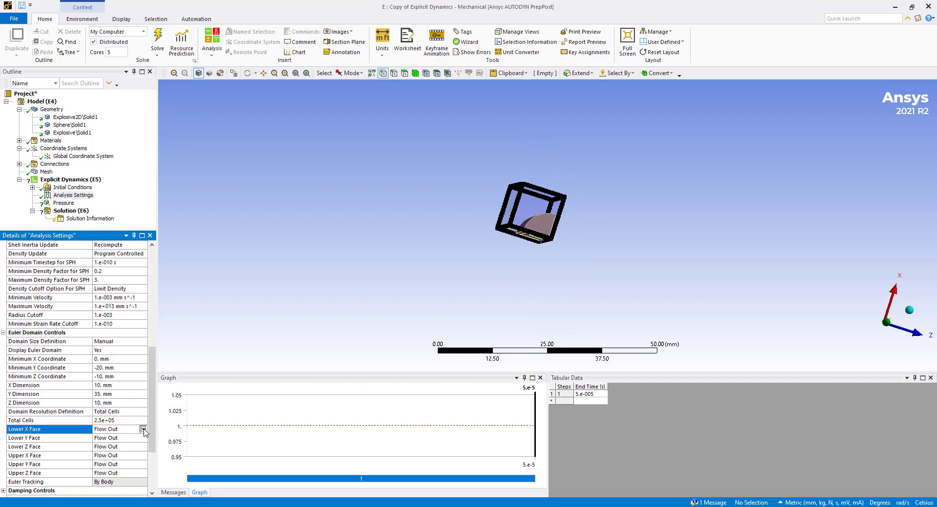
left_click(128, 432)
left_click(125, 450)
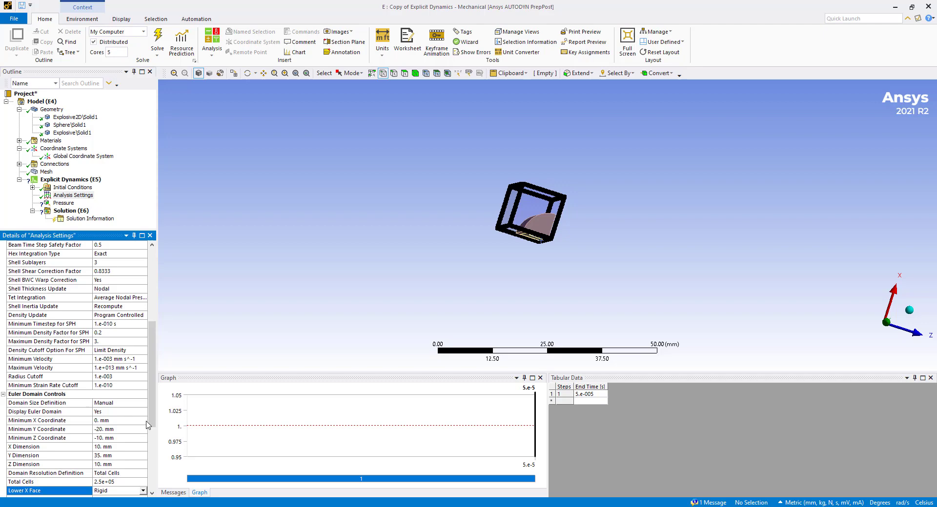
left_click_drag(152, 424, 151, 456)
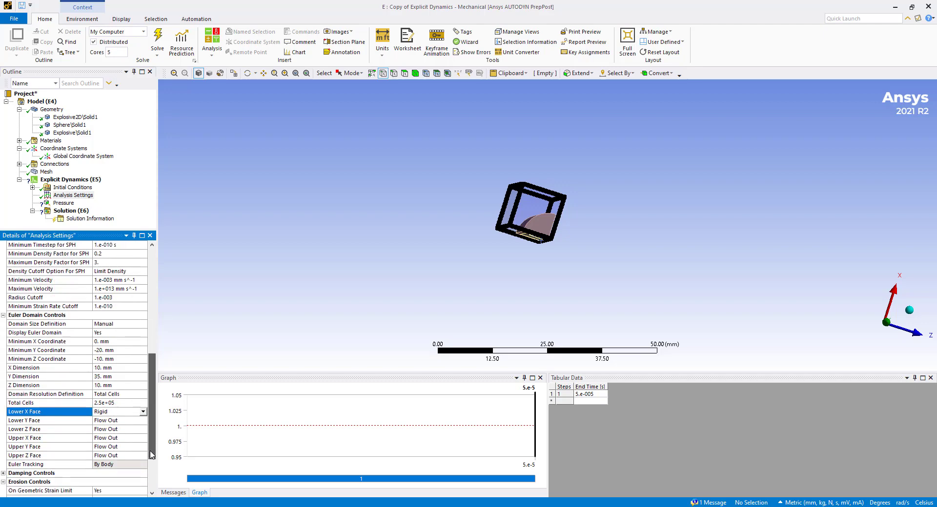
left_click(137, 454)
left_click(141, 455)
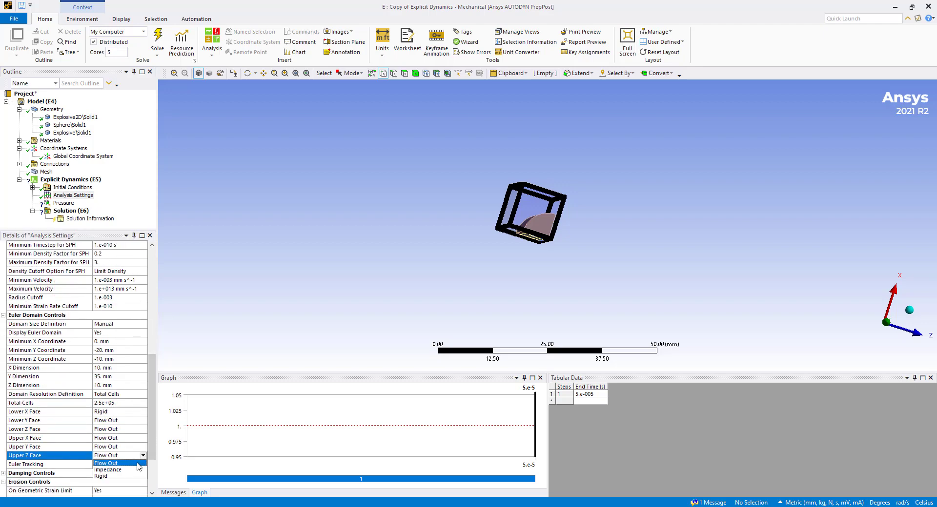
left_click(126, 480)
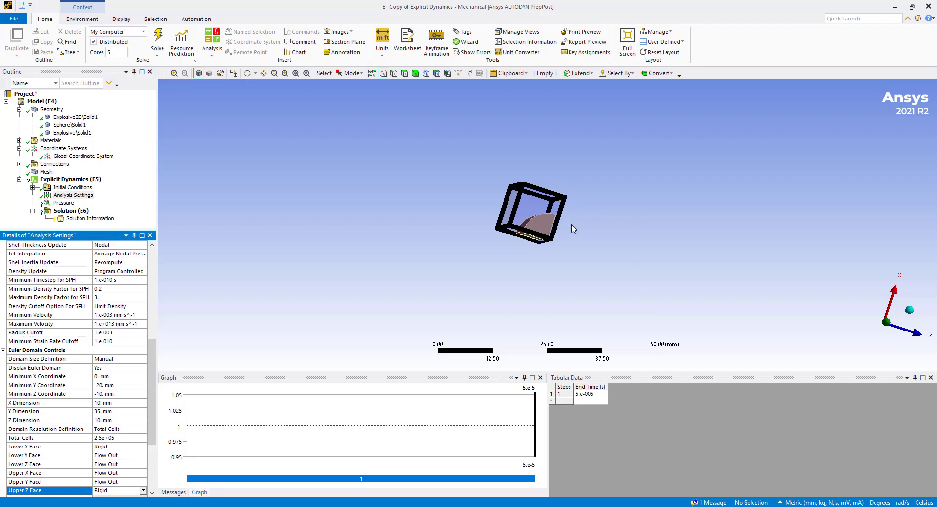
- Inspect the domain box, then right-click the Pressure load for deletion
middle_click_drag(573, 229, 551, 150)
middle_click_drag(481, 239, 556, 255)
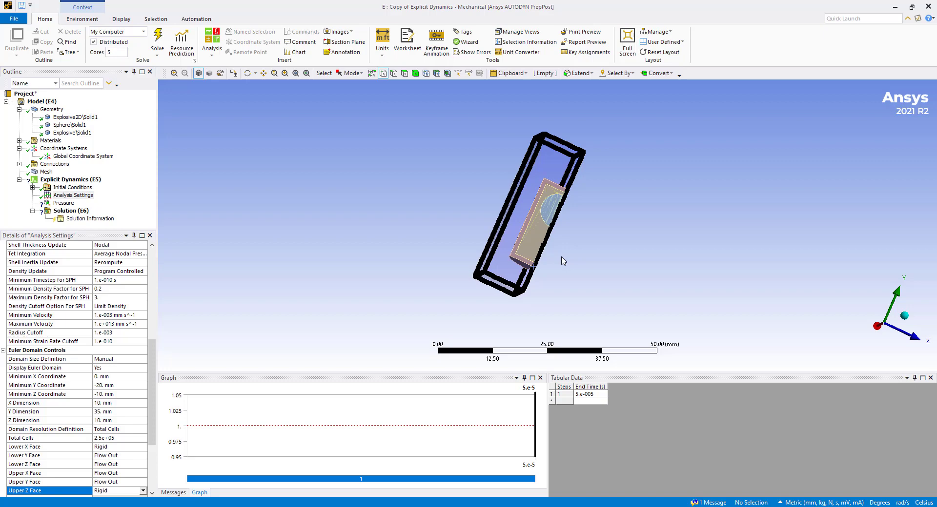
left_click(63, 203)
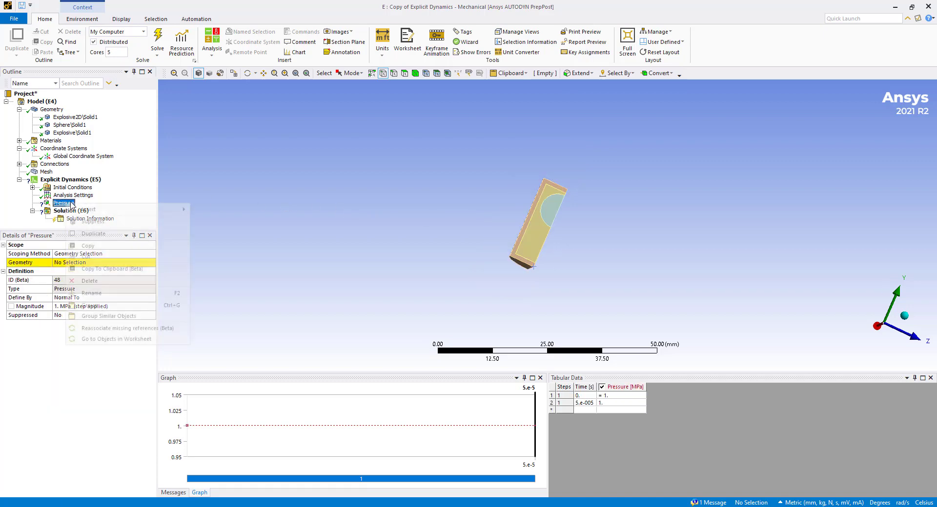
right_click(63, 203)
- Delete the Pressure load and confirm the deletion
left_click(117, 282)
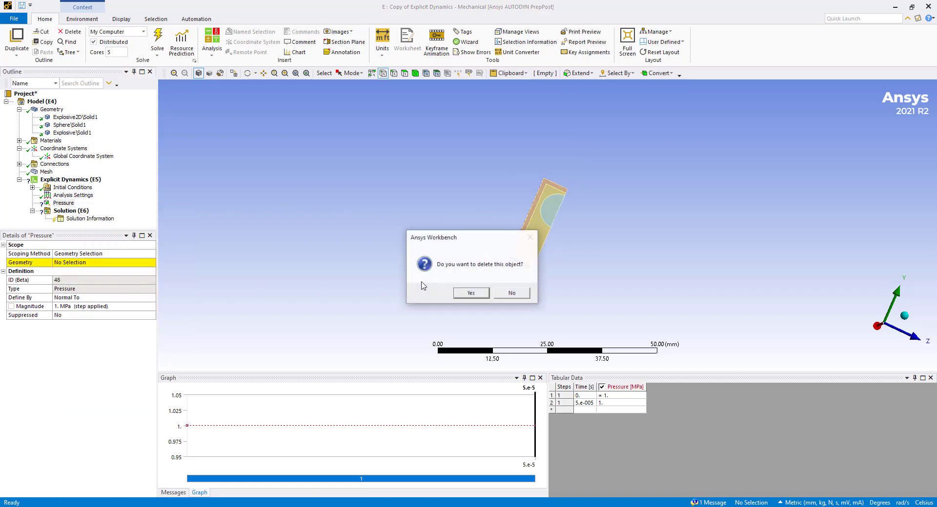
left_click(471, 293)
left_click(71, 195)
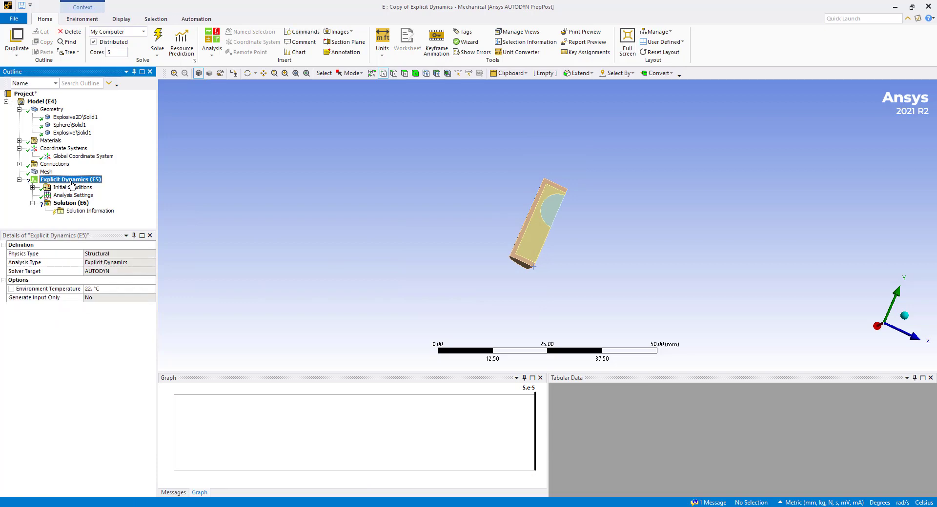
- Zoom in on the explosive and select the vertex at its bottom corner
middle_click_drag(343, 223, 416, 263)
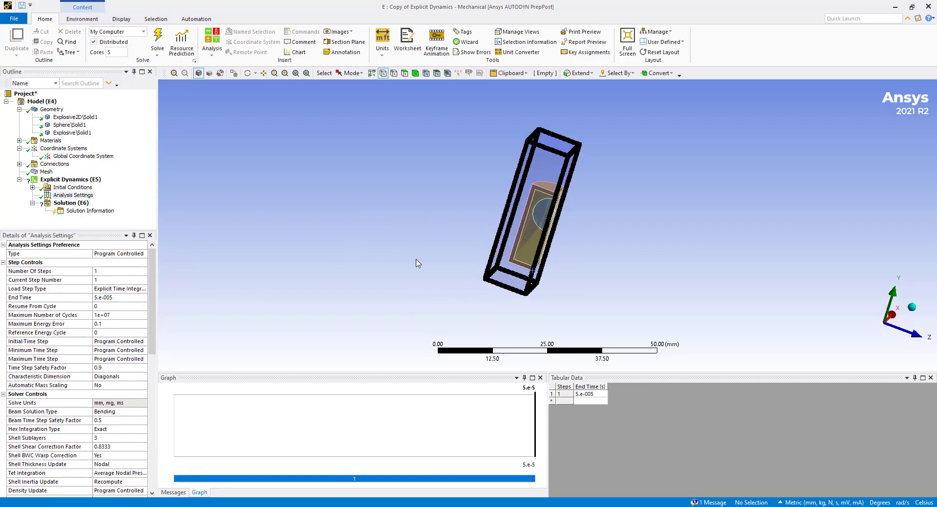
scroll(488, 249, "up", 5)
middle_click_drag(507, 248, 493, 278)
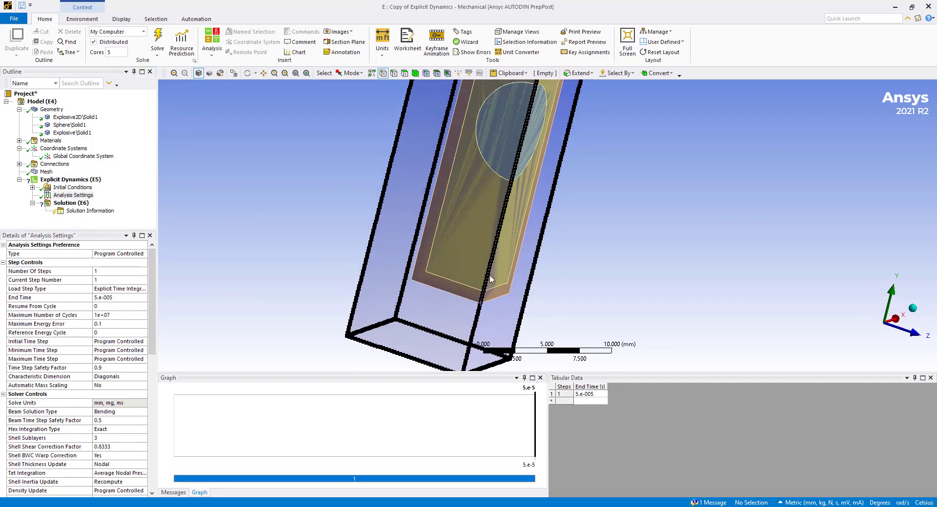
left_click(382, 73)
left_click(478, 293)
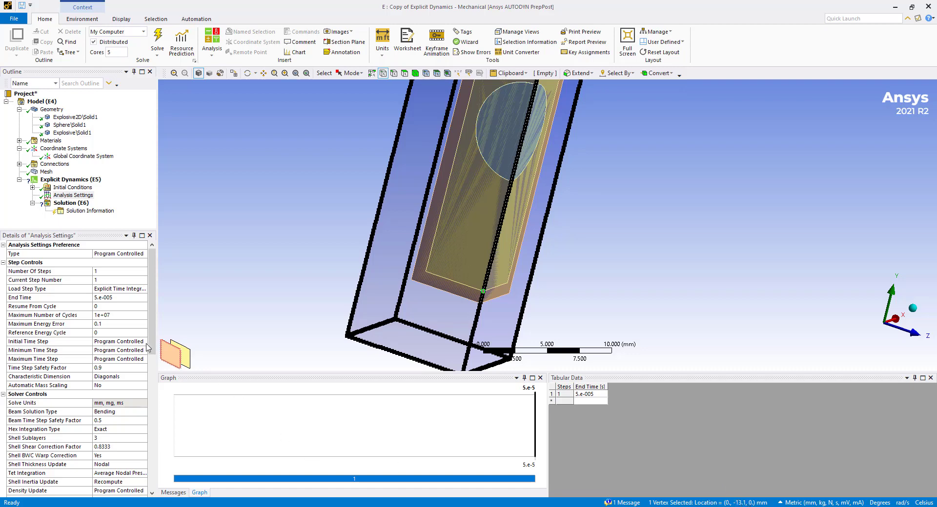
- Insert a Detonation Point at the selected vertex and adjust its Y coordinate
right_click(68, 179)
mouse_move(147, 185)
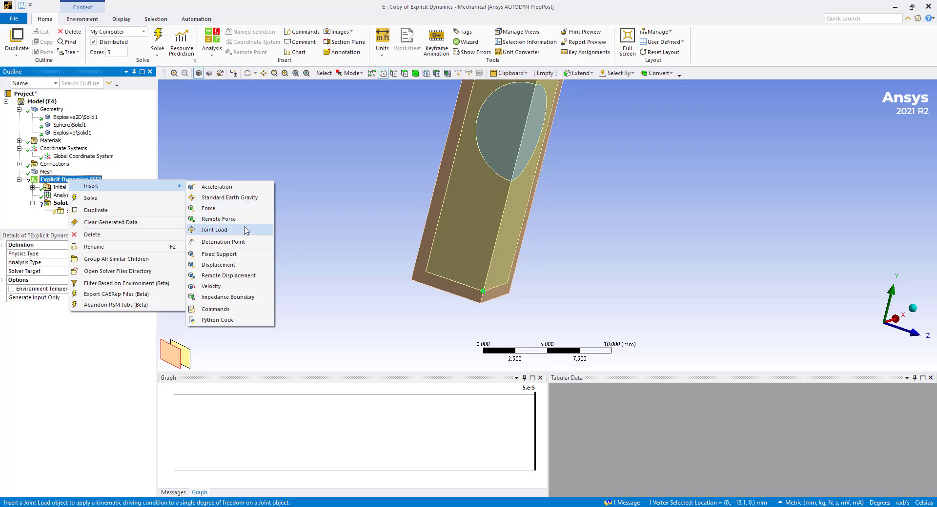
left_click(240, 242)
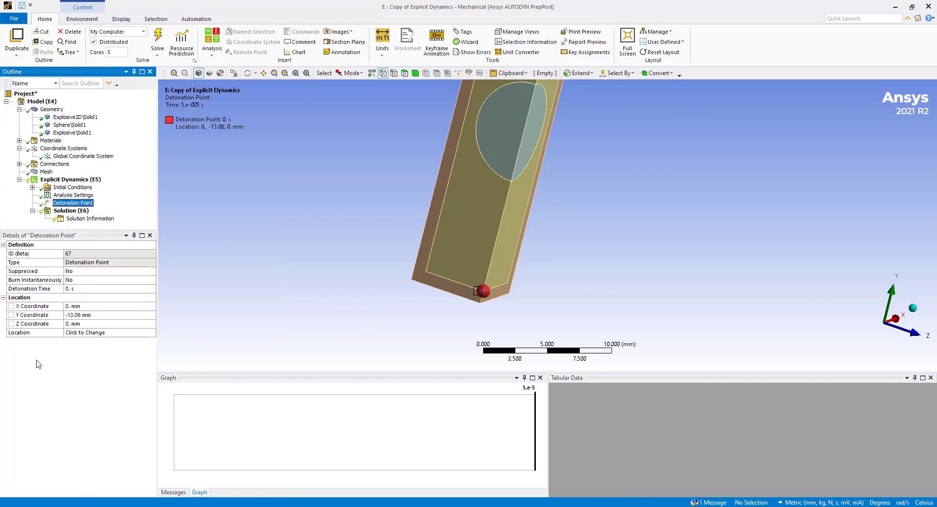
left_click(112, 316)
left_click(116, 316)
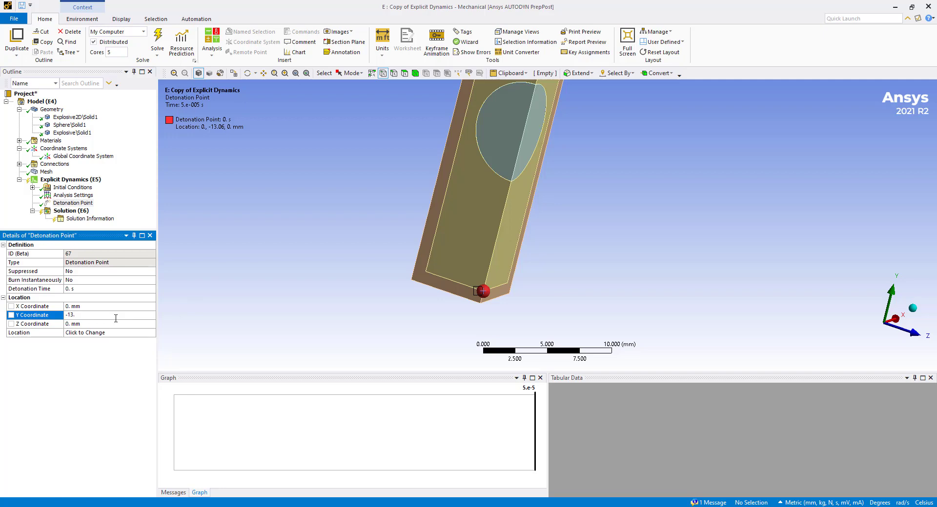
key("Return")
- Relocate the detonation point onto the explosive's side edge at Y = -12 mm
left_click(106, 335)
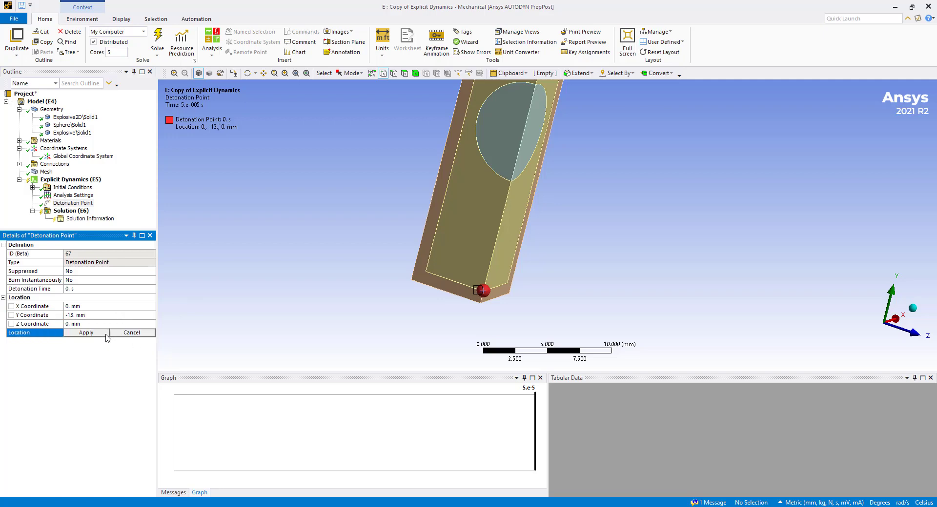
left_click(394, 73)
left_click(487, 276)
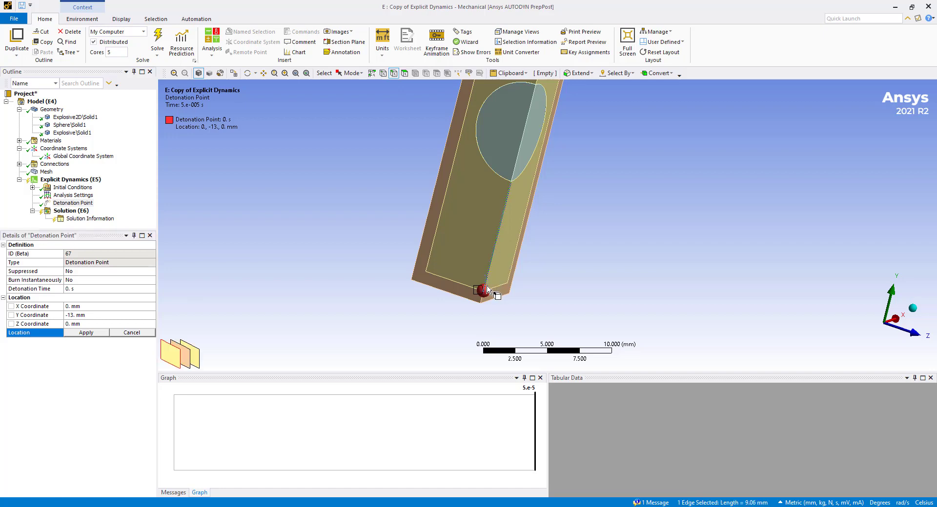
left_click(86, 333)
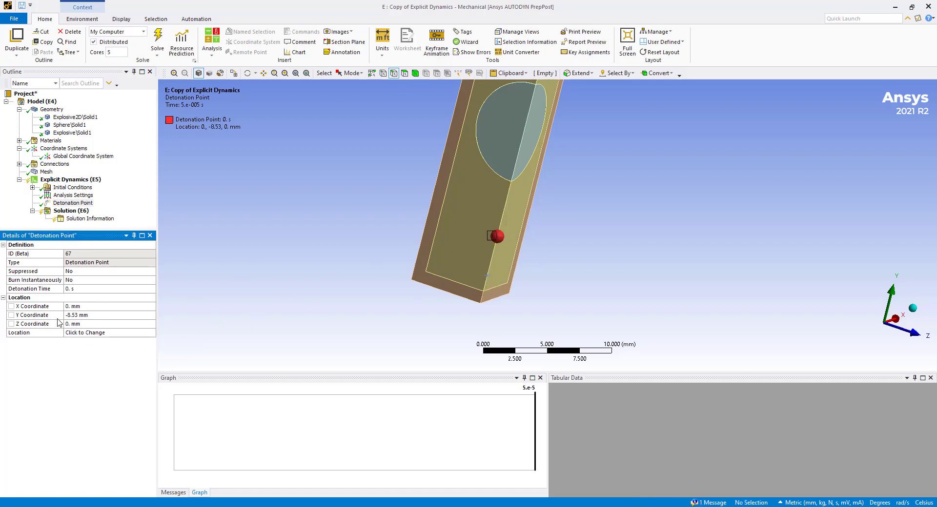
left_click(99, 316)
type("-8.5")
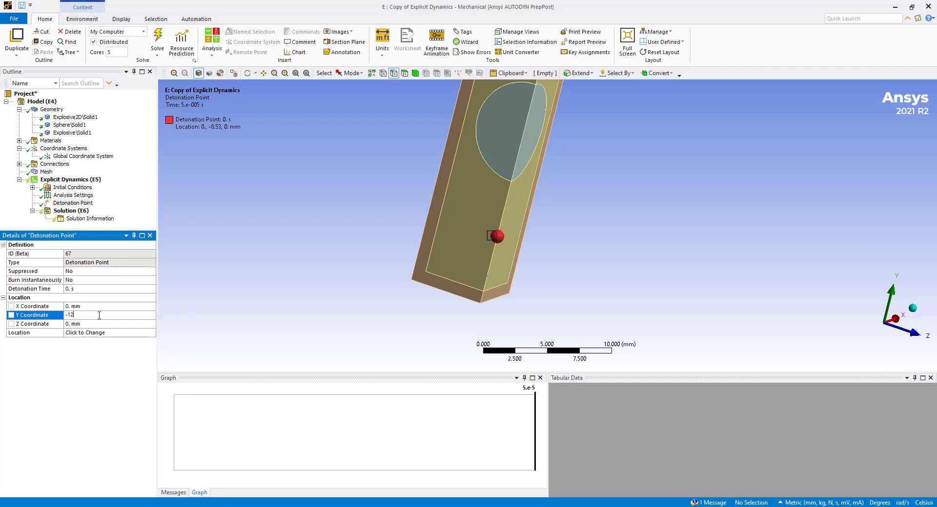
key("Return")
mouse_move(483, 276)
middle_mouse_down()
mouse_move(502, 266)
mouse_move(504, 288)
mouse_move(494, 288)
middle_mouse_up()
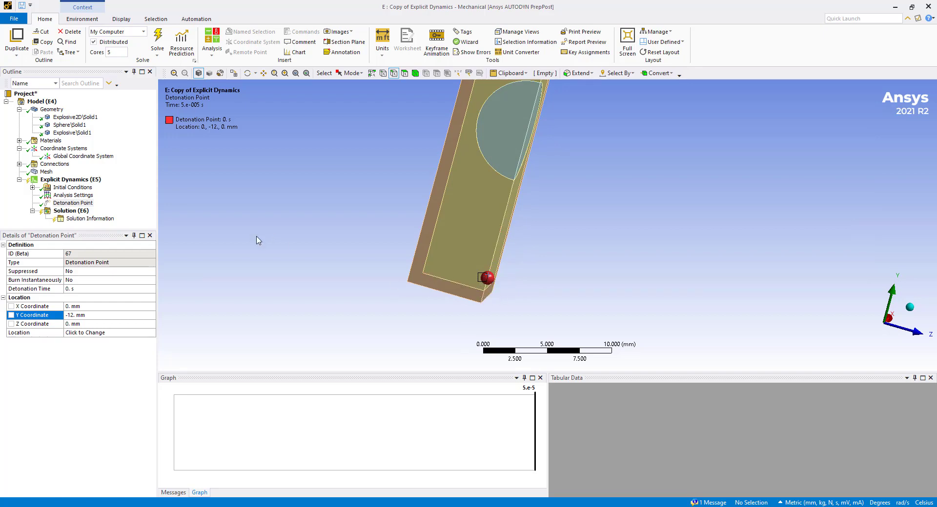
scroll(410, 268, "down", 5)
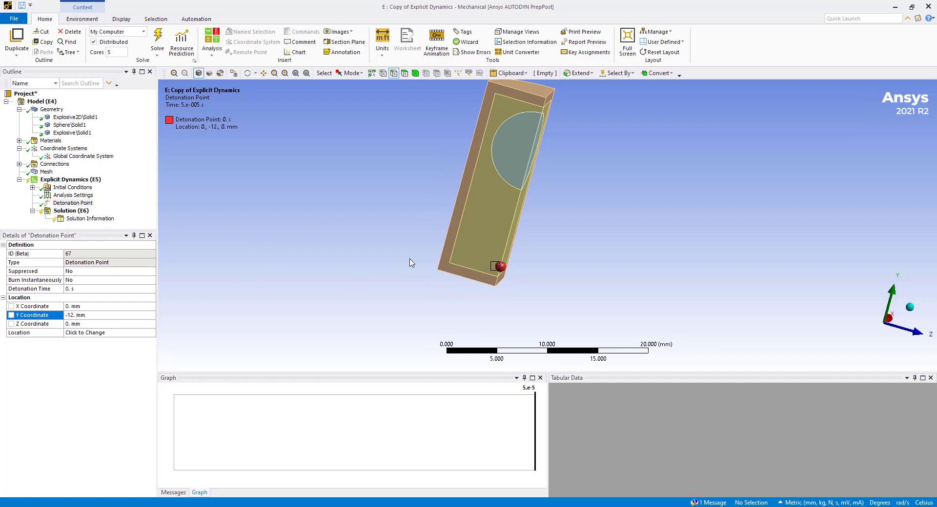
- Zoom out and rotate the model to see the Euler domain and bodies
middle_click_drag(408, 294, 416, 267)
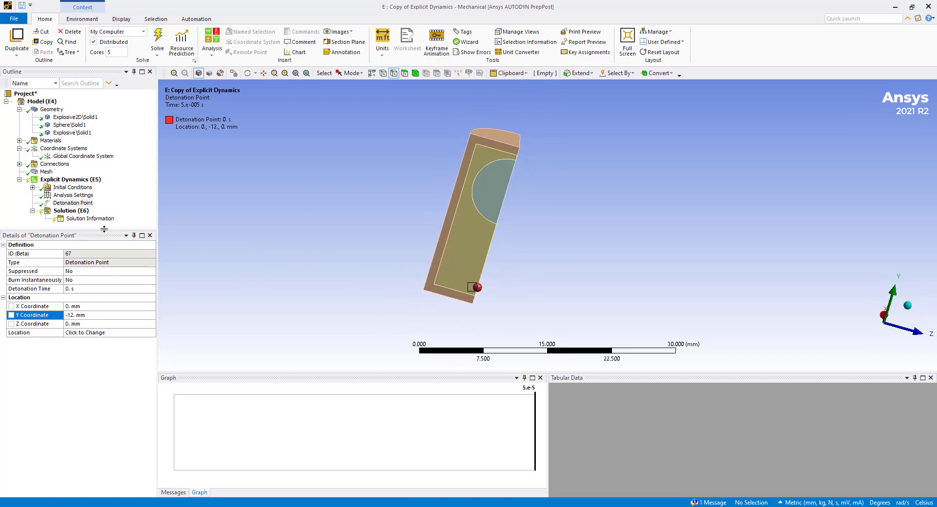
left_click(73, 195)
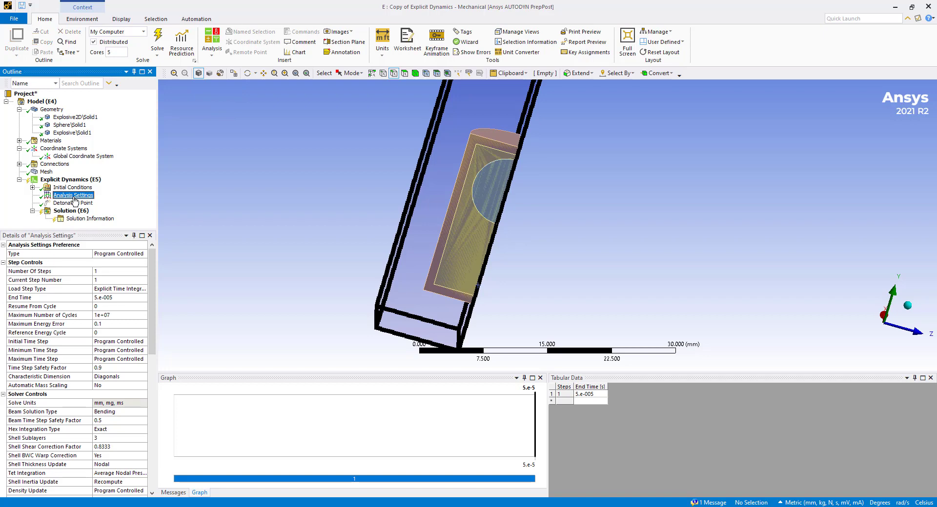
scroll(122, 343, "down", 9)
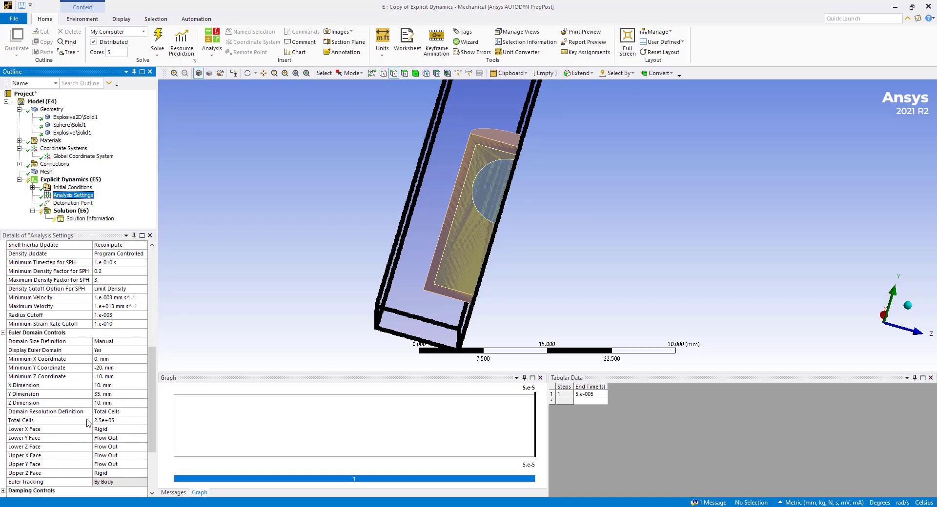
left_click_drag(466, 161, 442, 281)
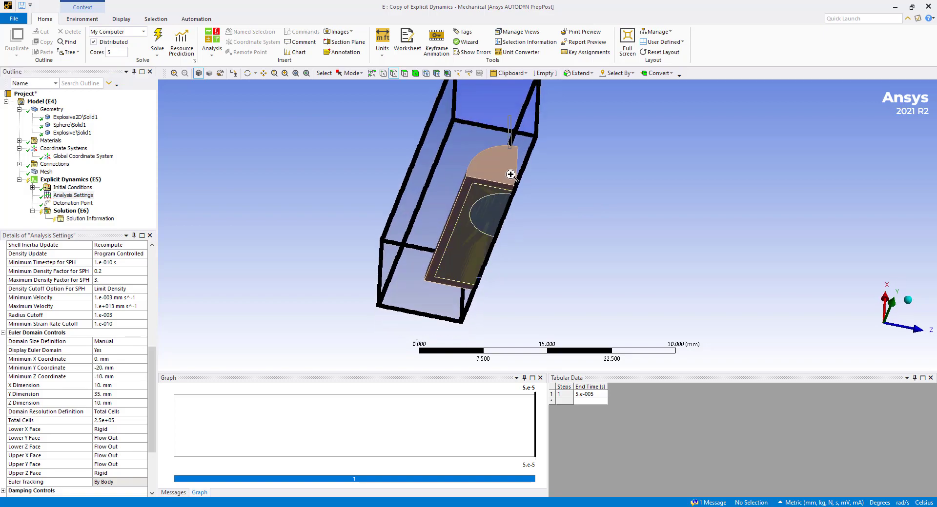
scroll(510, 174, "up", 15)
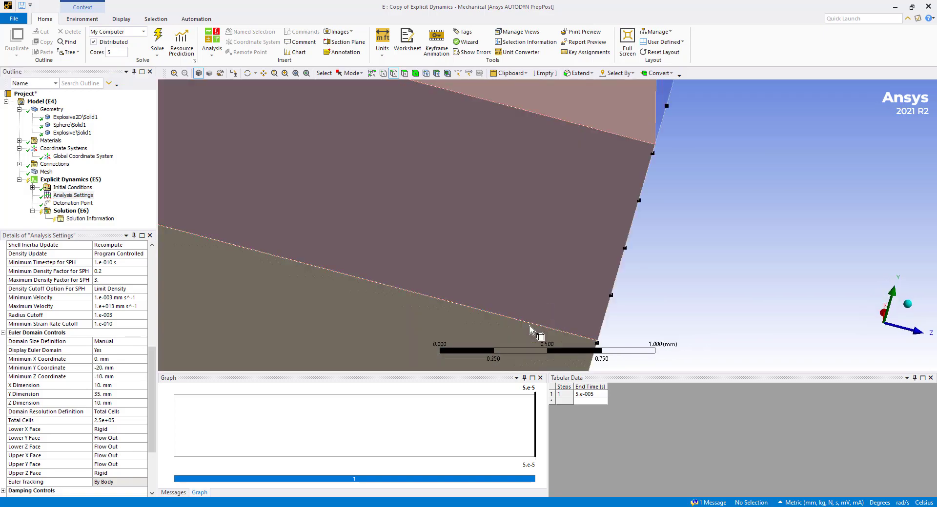
scroll(531, 330, "down", 7)
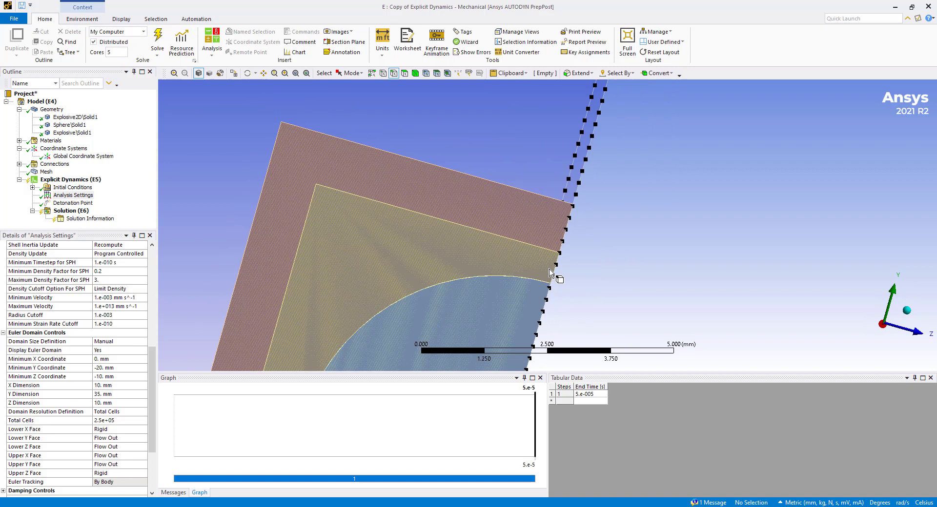
scroll(544, 293, "down", 1)
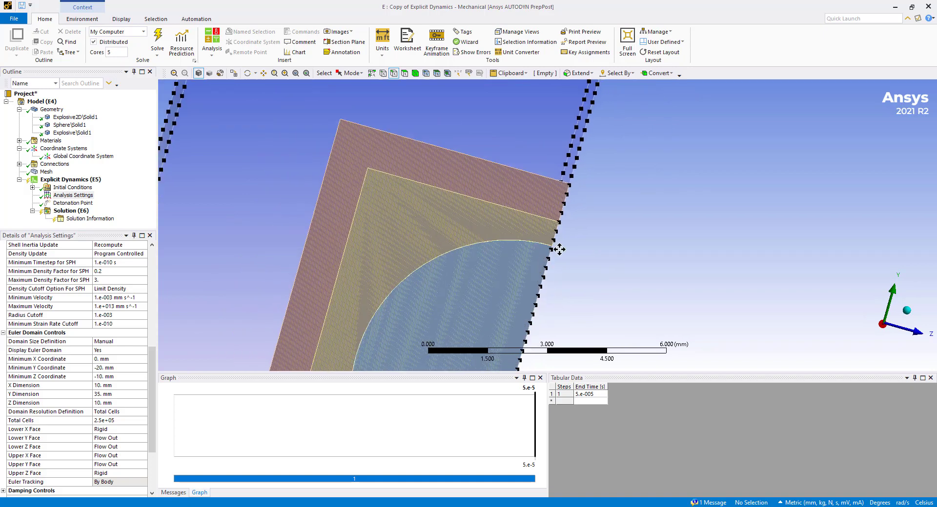
middle_click_drag(559, 249, 560, 217, "ctrl")
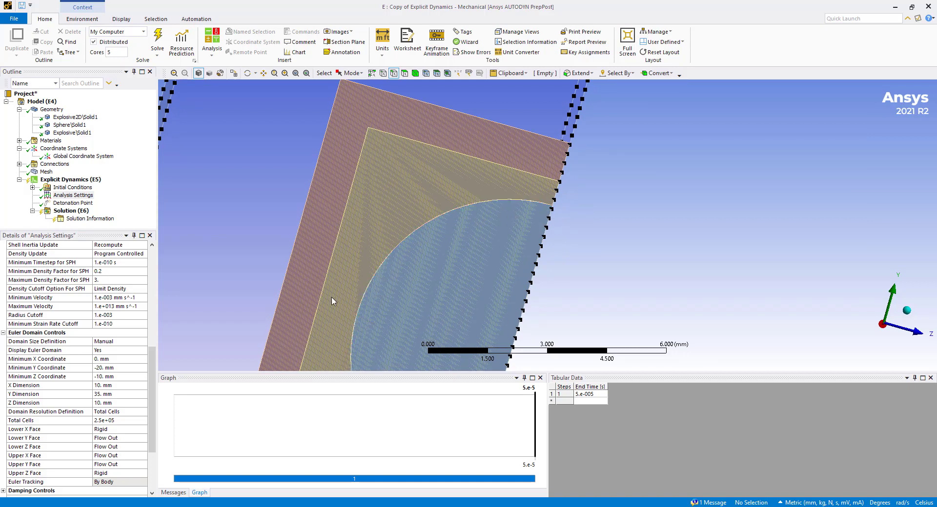
- Set the Euler domain total cells to 750000 and orbit to view the box in depth
left_click(131, 421)
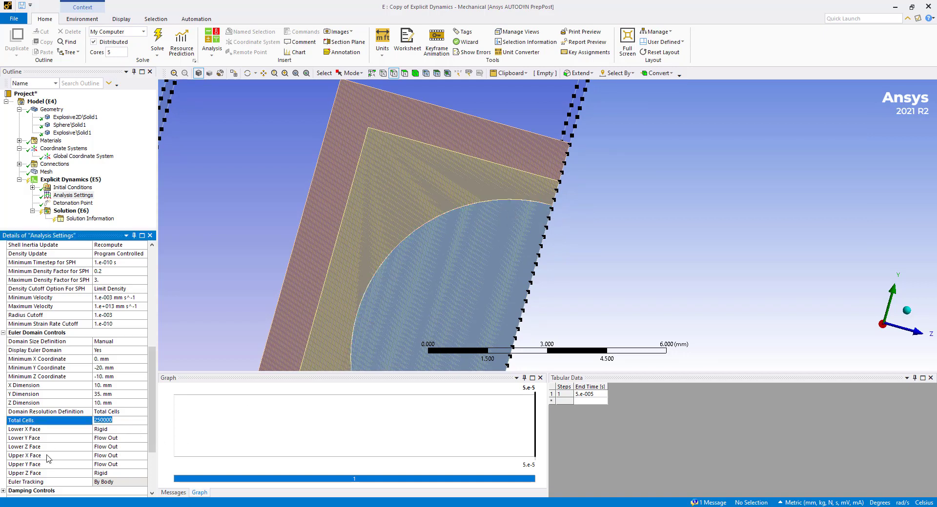
type("75")
key("Return")
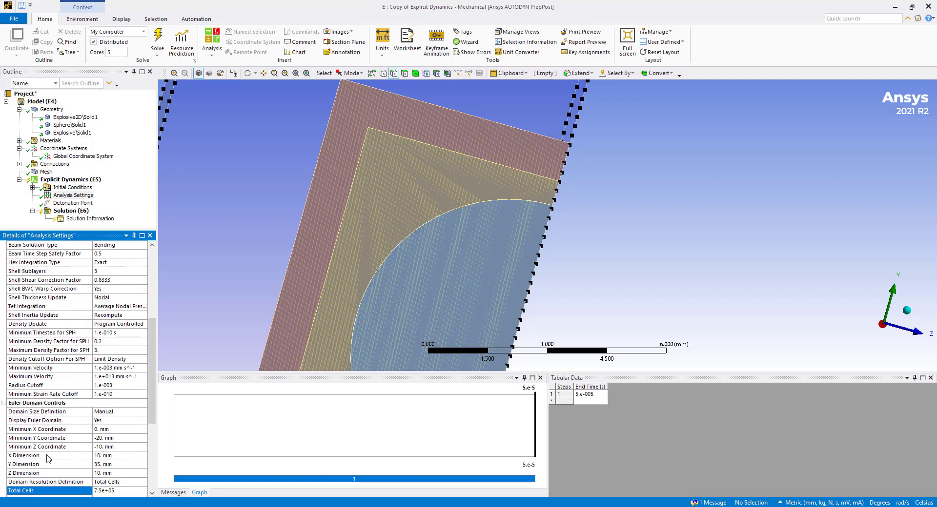
left_click(73, 195)
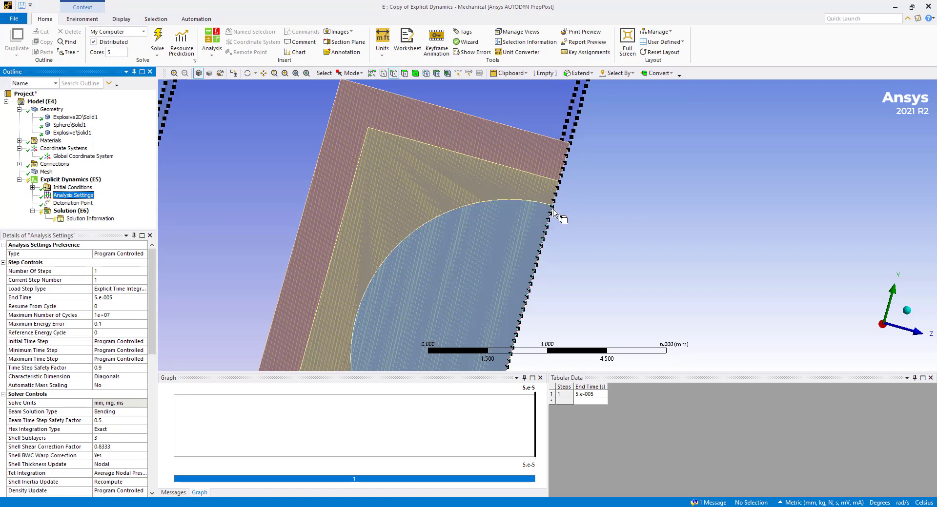
scroll(555, 318, "down", 5)
middle_click_drag(554, 317, 483, 265)
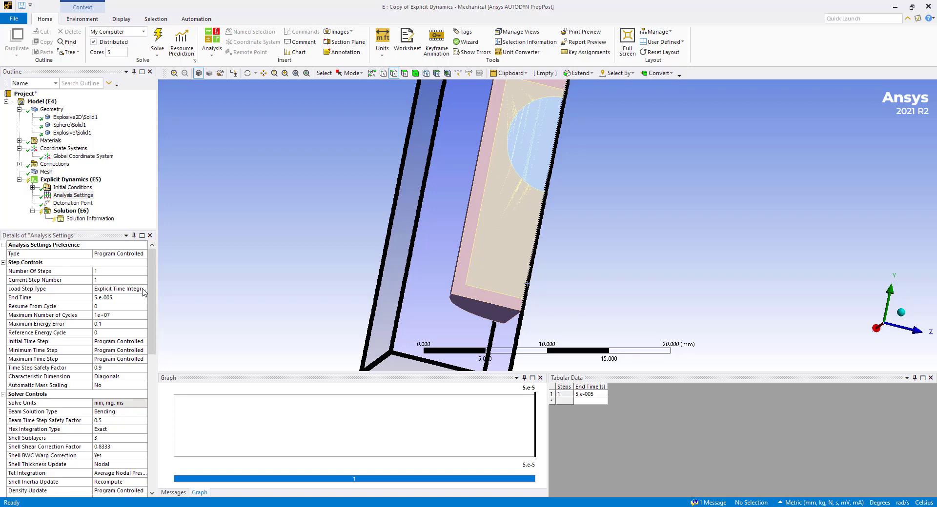
- Set Result Number Of Points to 200 under Output Controls and start the solve
scroll(145, 292, "down", 10)
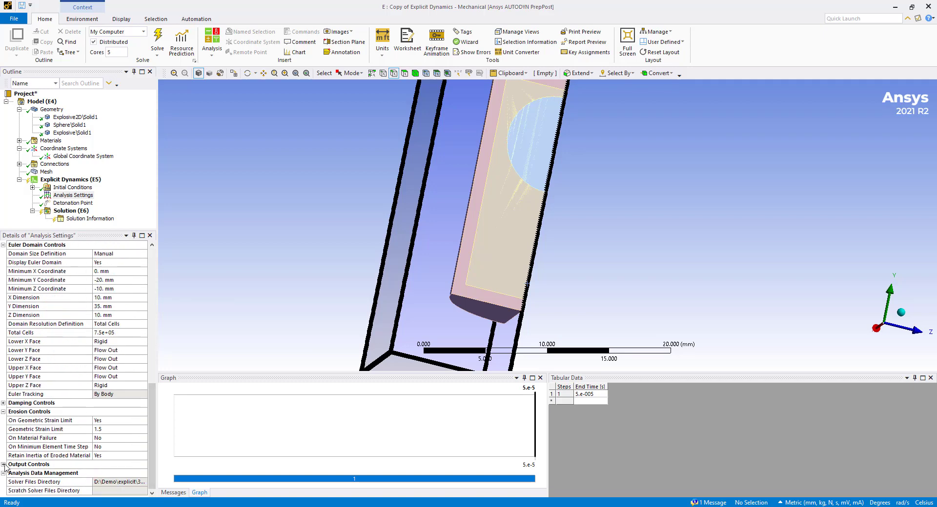
left_click(3, 465)
left_click(124, 420)
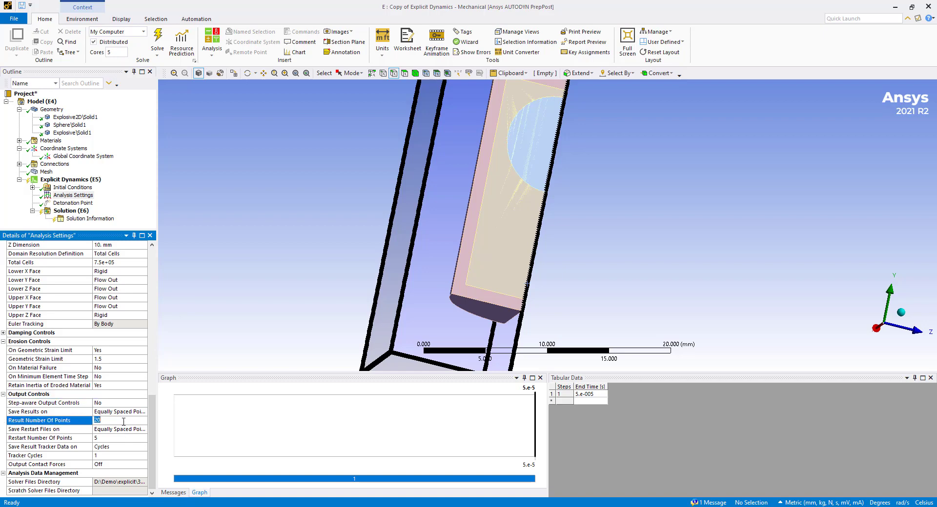
type("200")
key("Return")
left_click(157, 43)
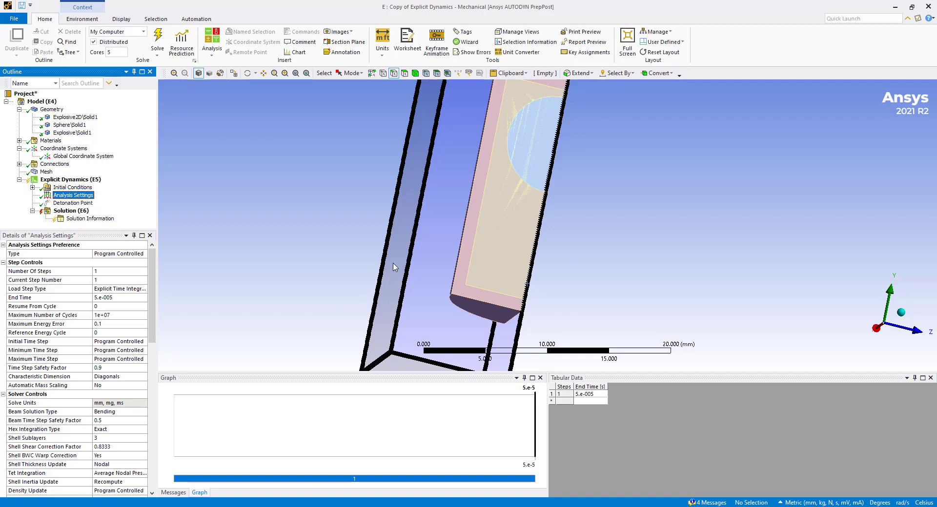
- Switch the unit system to Metric (m, kg, N, s, V, A)
scroll(484, 209, "down", 2)
mouse_move(507, 205)
middle_mouse_down()
mouse_move(512, 197)
mouse_move(502, 203)
middle_mouse_up()
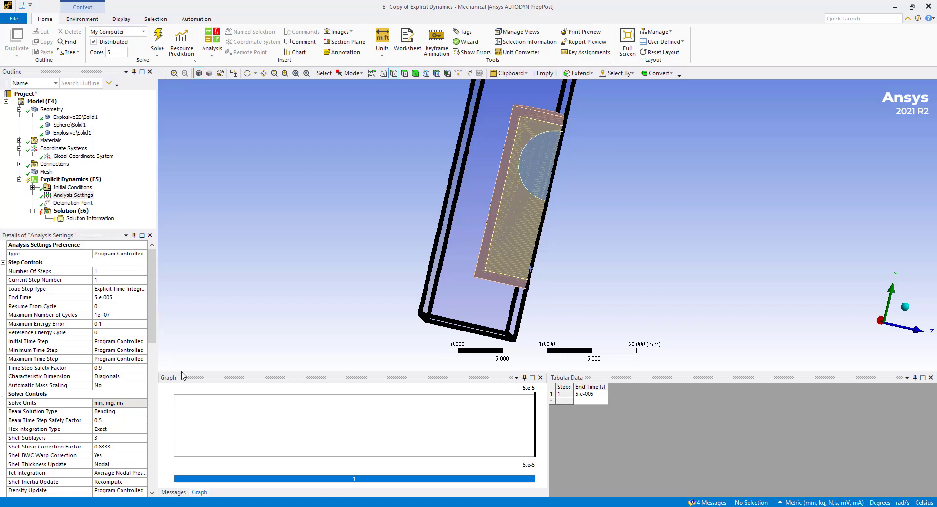
scroll(119, 358, "down", 5)
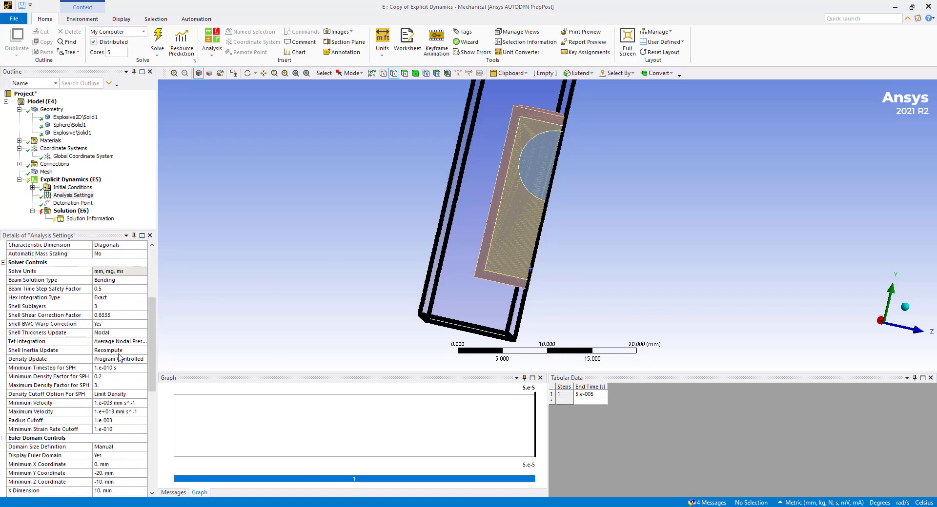
left_click(381, 54)
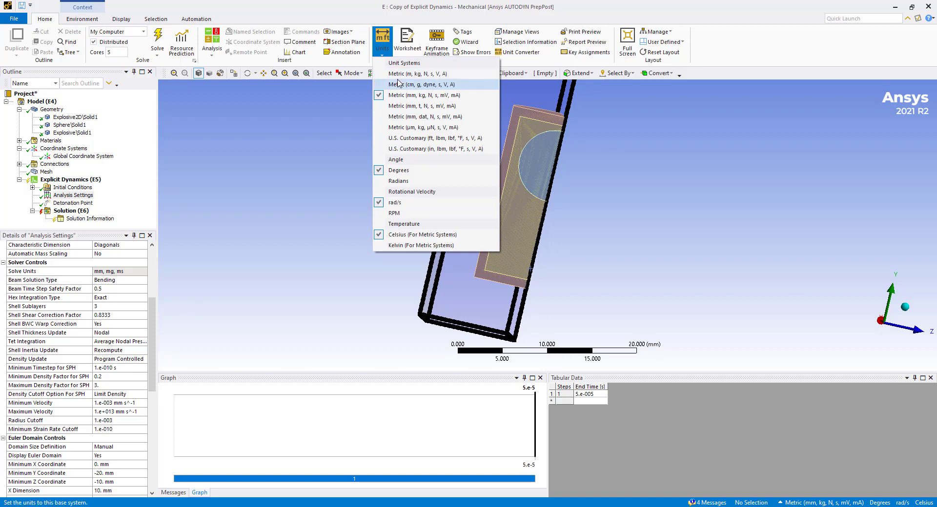
left_click(398, 74)
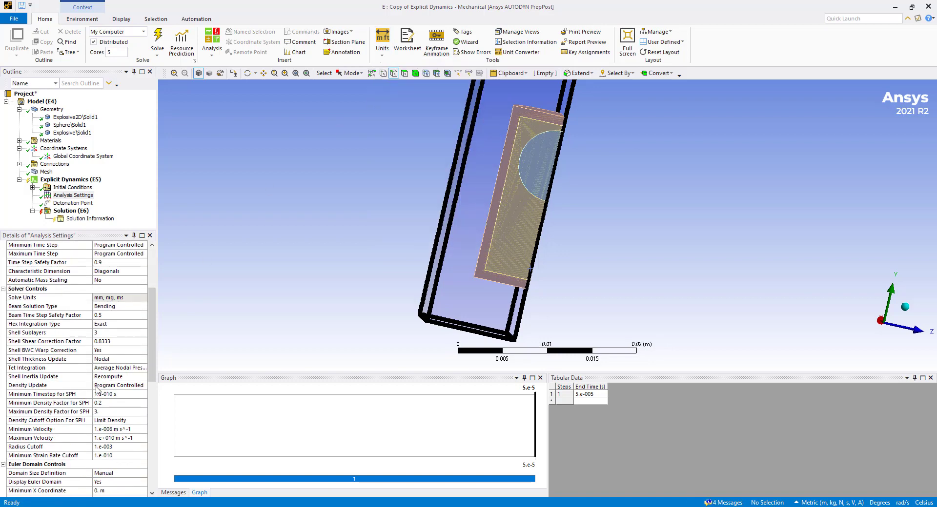
- Look up C4's detonation speed in Chrome and return to Mechanical
scroll(97, 389, "down", 1)
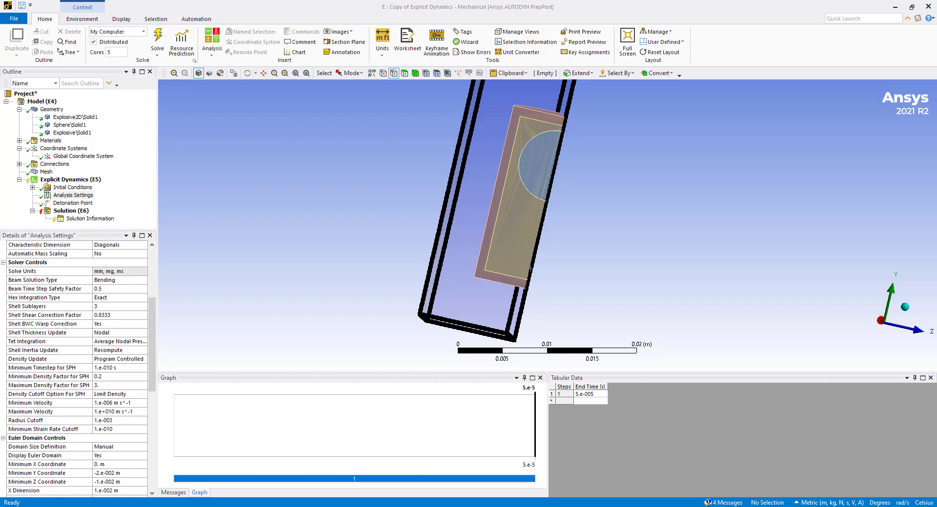
key("alt+Tab")
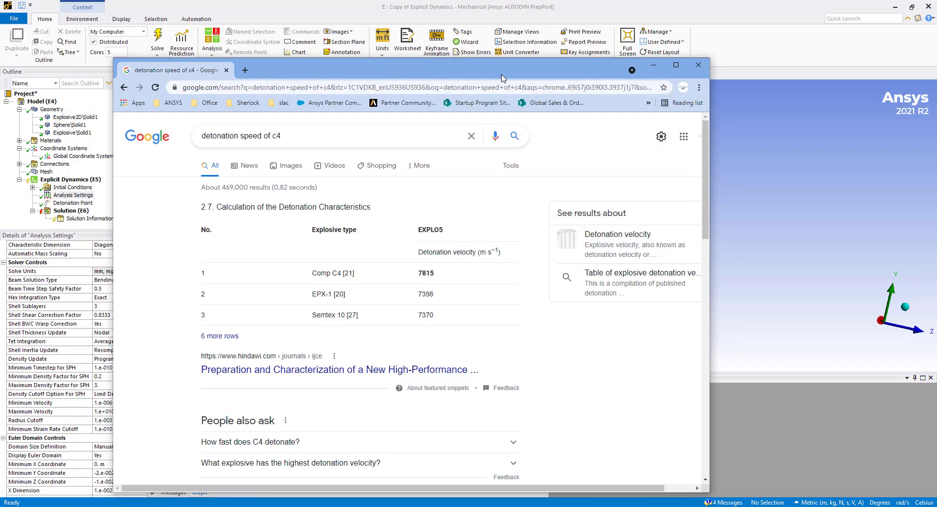
key("alt+Tab")
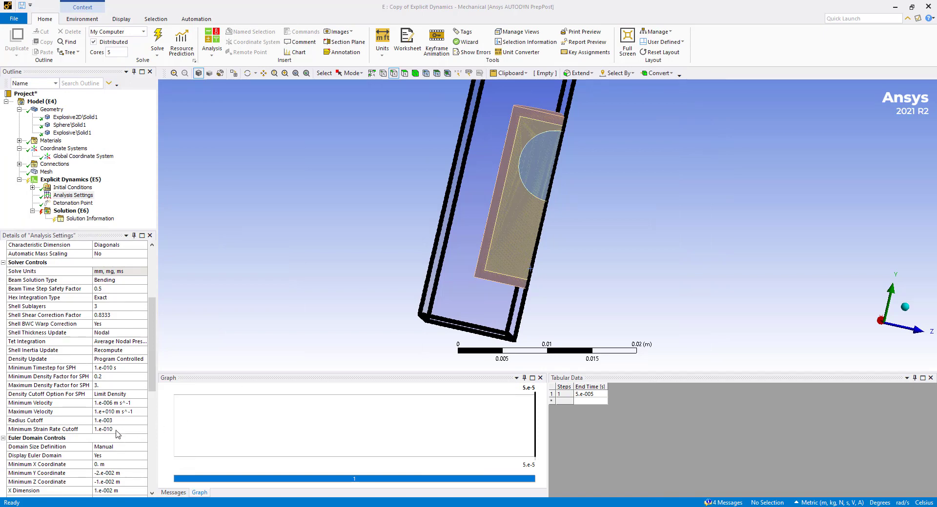
- Cap Maximum Velocity at 16000 m/s, rerun the solve, and switch units back to Metric (mm, kg, N, s, mV, mA)
left_click(131, 412)
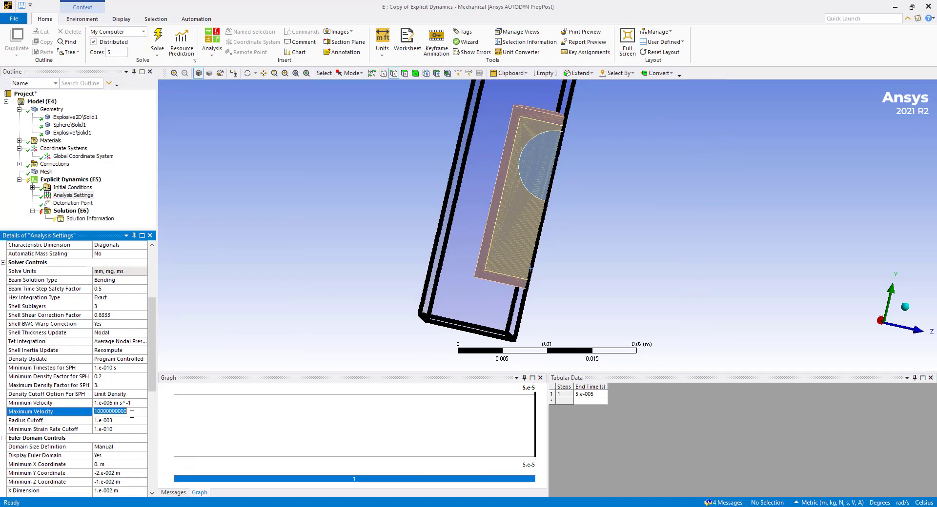
type("16000")
key("Return")
scroll(126, 432, "up", 2)
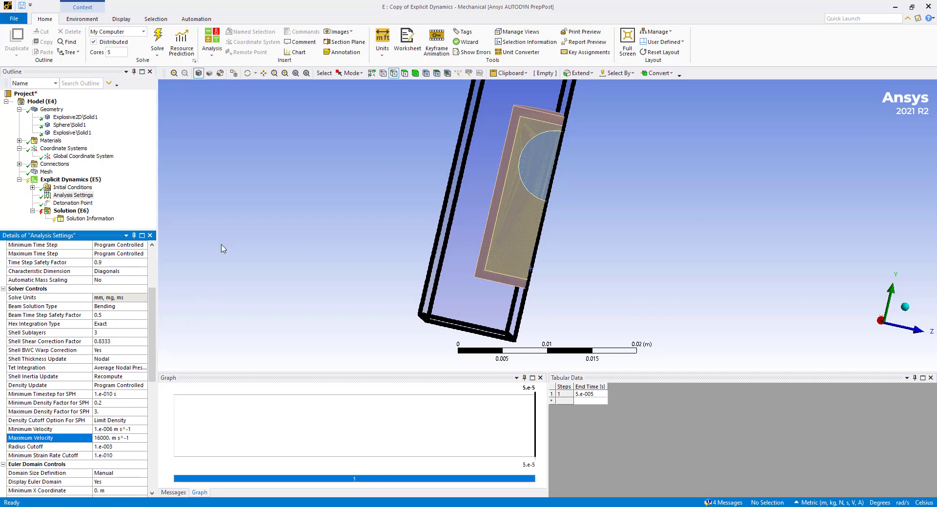
left_click(157, 38)
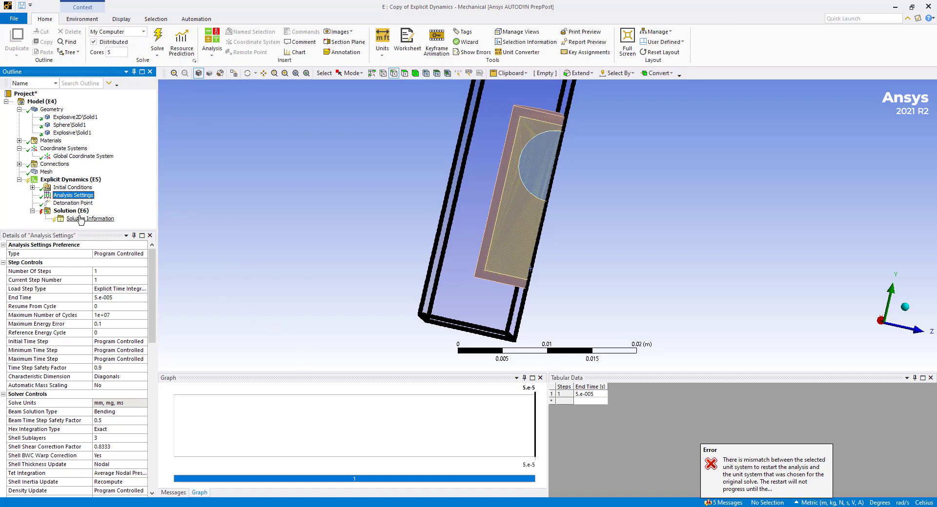
left_click(384, 54)
left_click(423, 95)
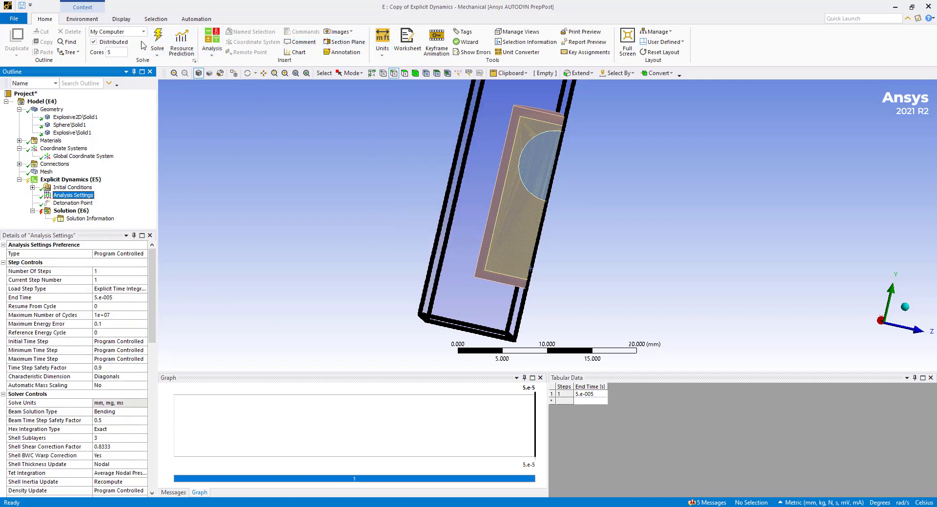
- Rerun the solve and view Solution Information's solver output reaching 100% after 2614 cycles
left_click(158, 37)
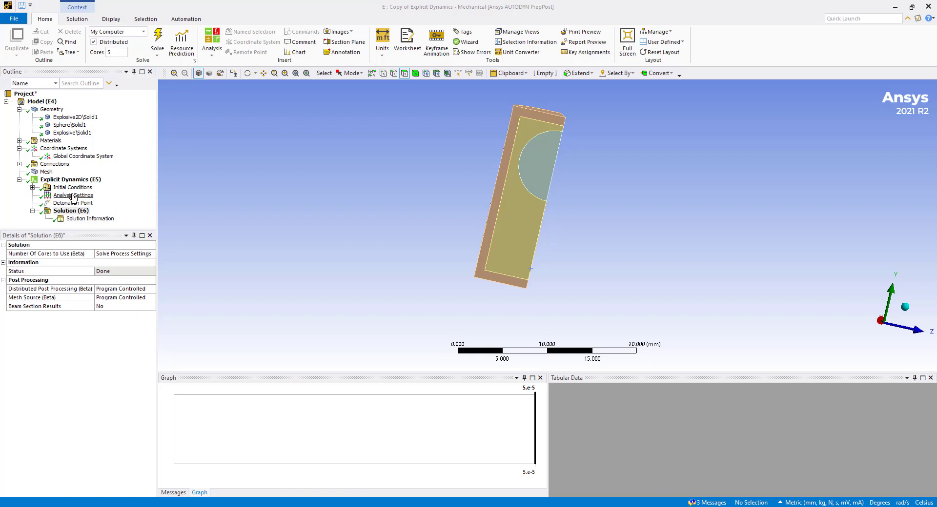
left_click(73, 196)
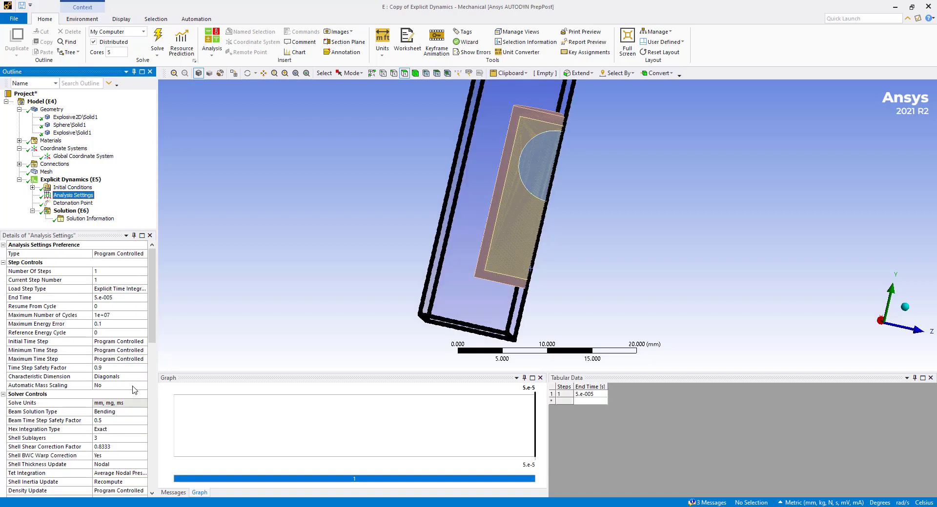
scroll(135, 390, "down", 6)
scroll(135, 400, "down", 3)
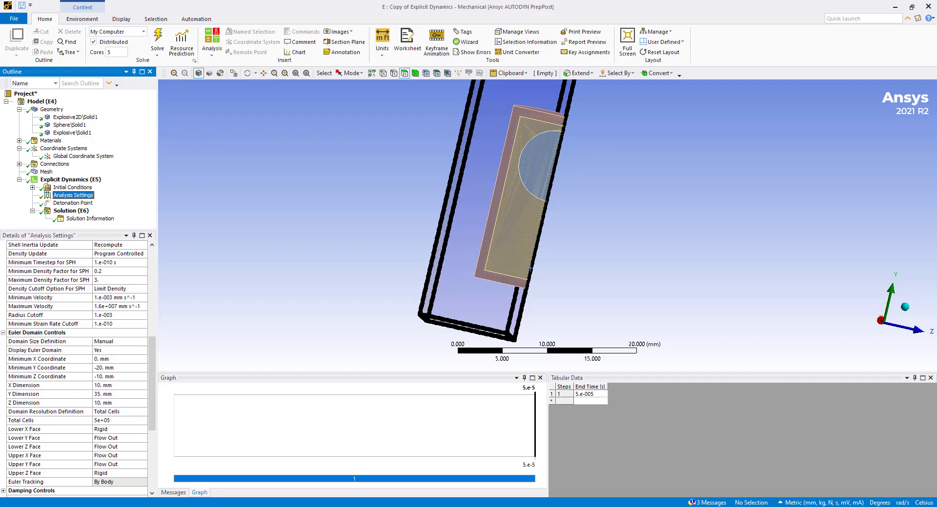
left_click(98, 218)
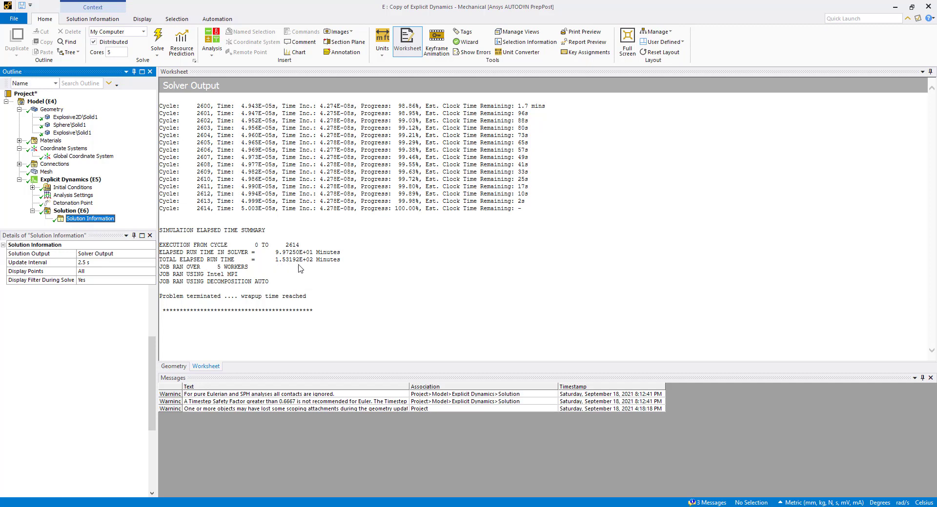
- Insert a Deformation > Total result under Solution (E6) in the Outline
right_click(71, 210)
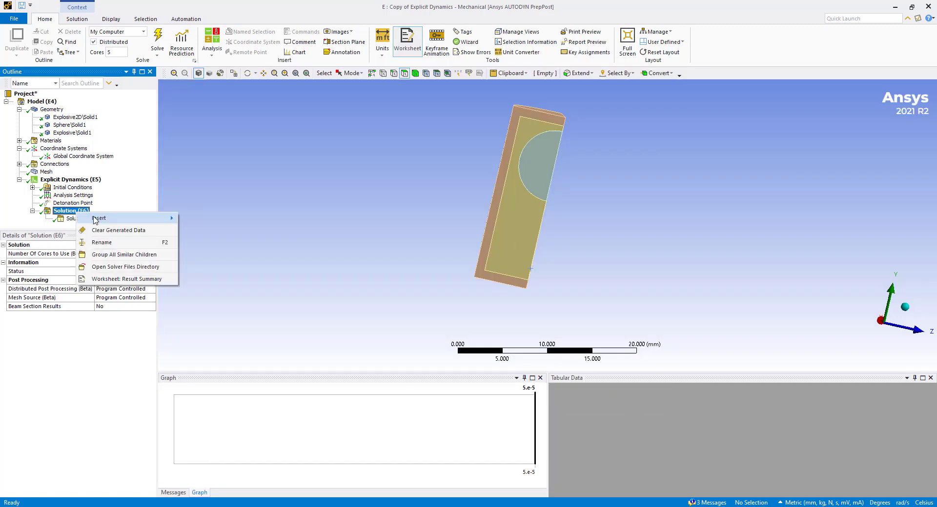
mouse_move(119, 218)
mouse_move(206, 221)
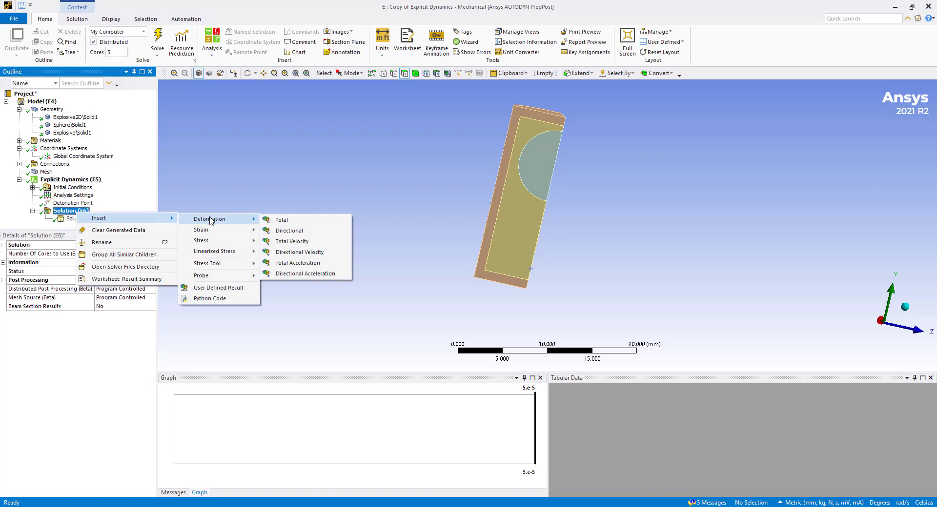
left_click(279, 220)
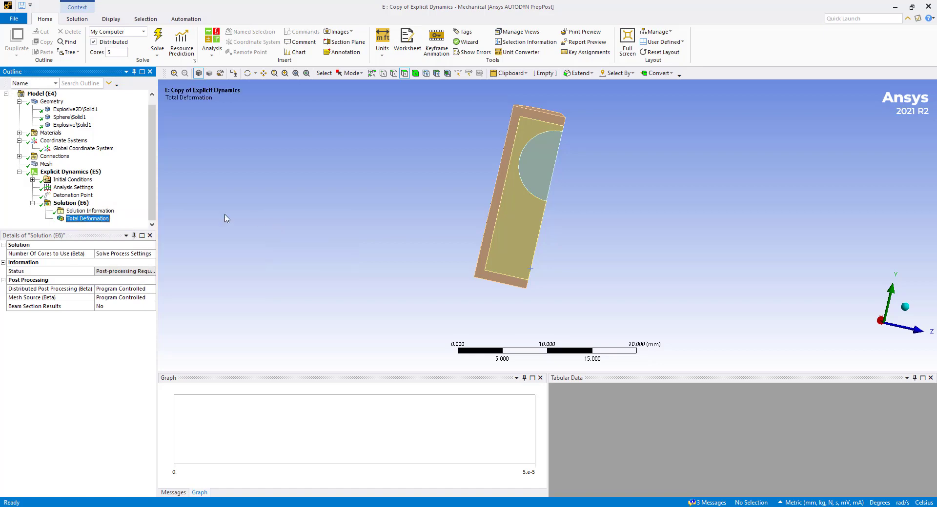
right_click(94, 219)
right_click(76, 203)
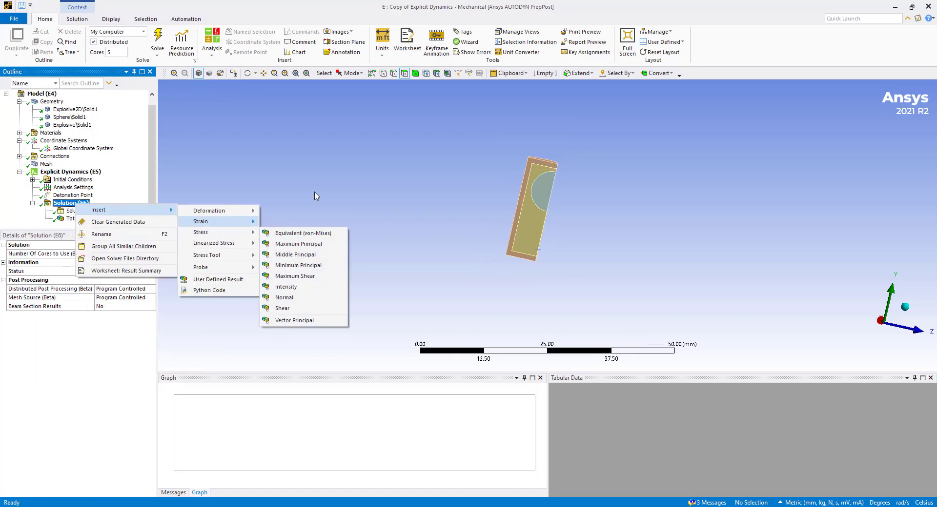
left_click(391, 146)
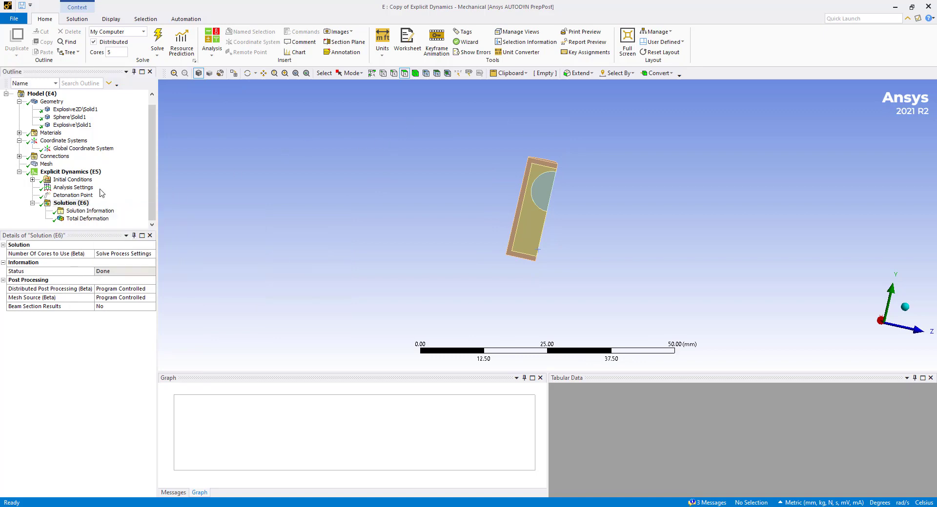
left_click(71, 203)
left_click(77, 19)
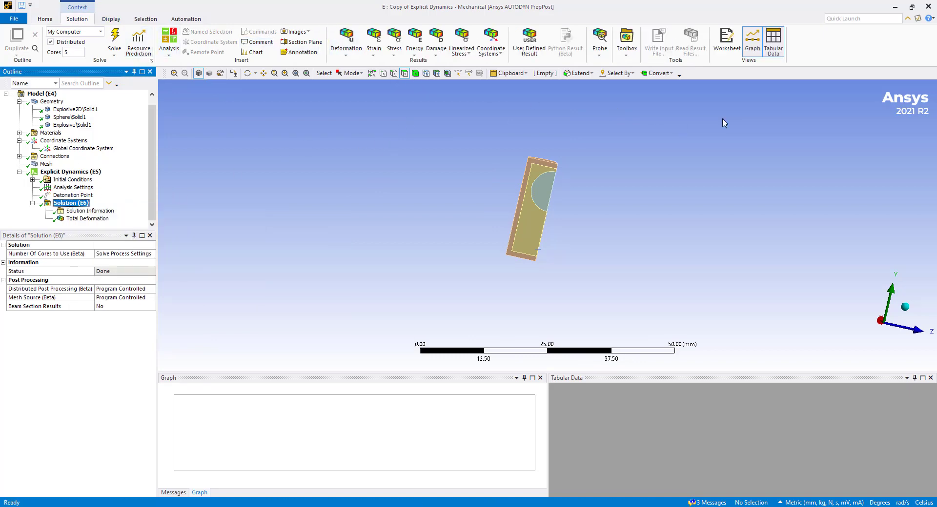
- From the Worksheet's solution quantities, create a user-defined PRESSURE result
left_click(723, 39)
scroll(808, 306, "down", 3)
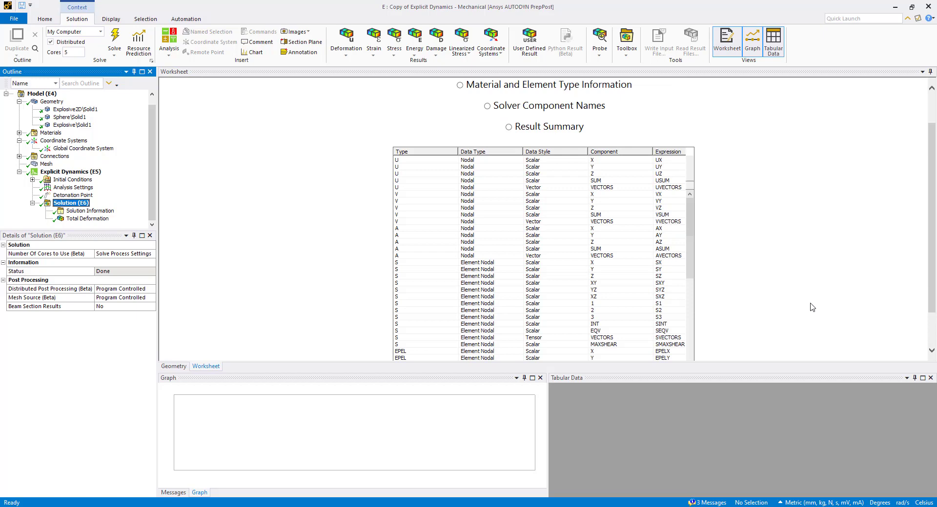
scroll(605, 276, "down", 15)
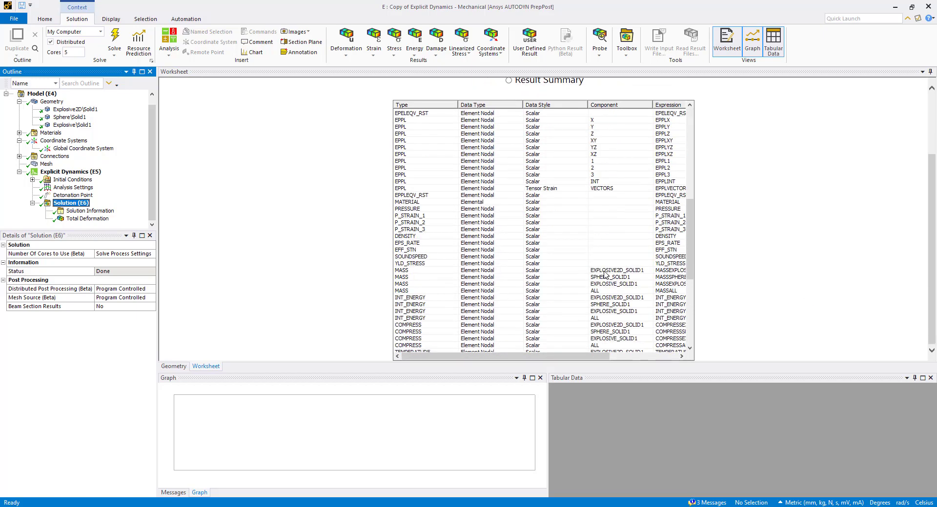
right_click(511, 210)
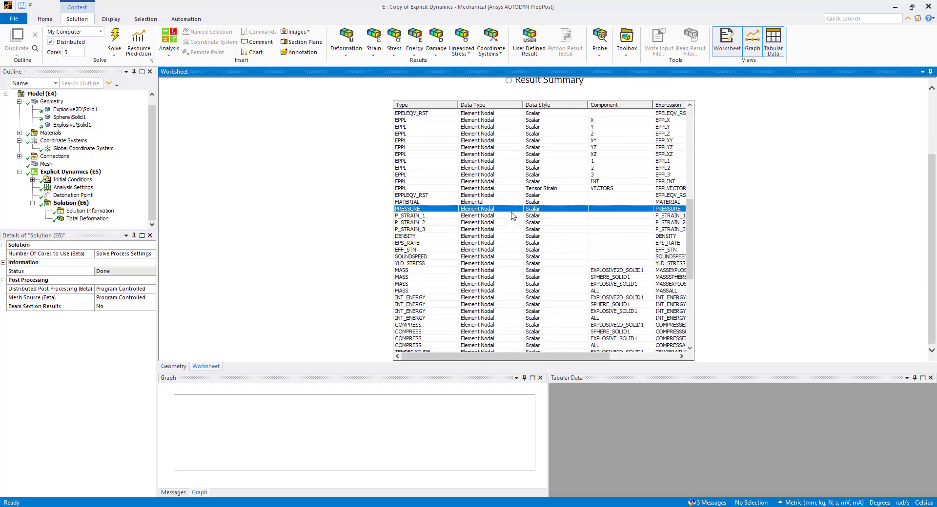
left_click(538, 218)
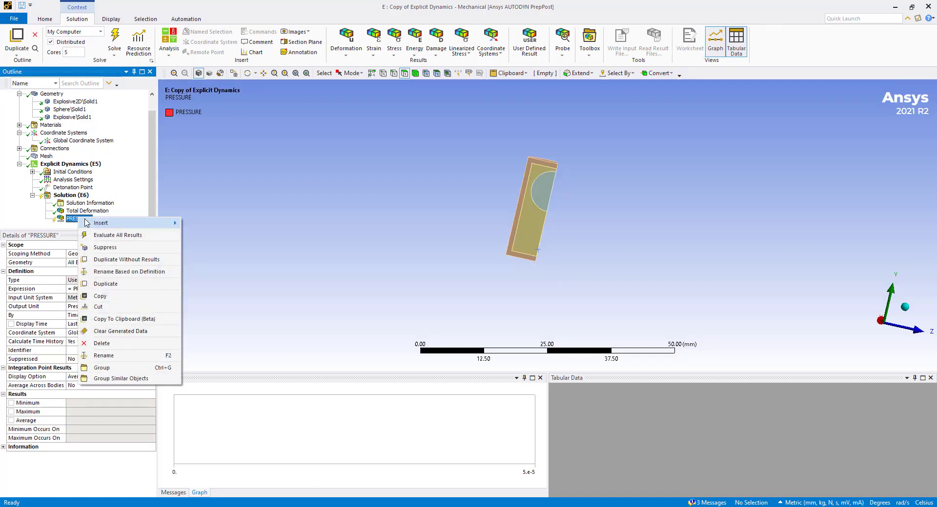
- Evaluate all results, then browse the Result Summary and select the ALPHA/ALL row
right_click(78, 218)
left_click(96, 232)
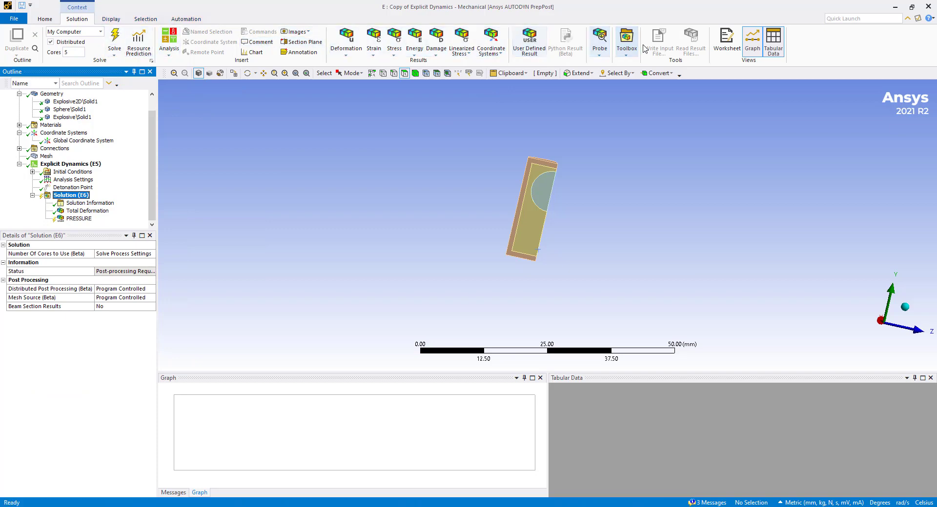
left_click(722, 52)
scroll(684, 244, "down", 10)
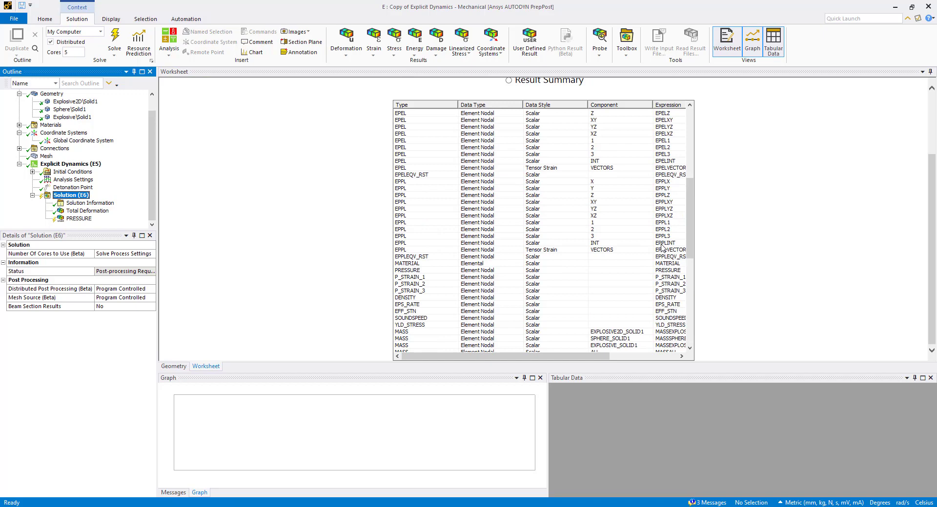
scroll(662, 246, "down", 1)
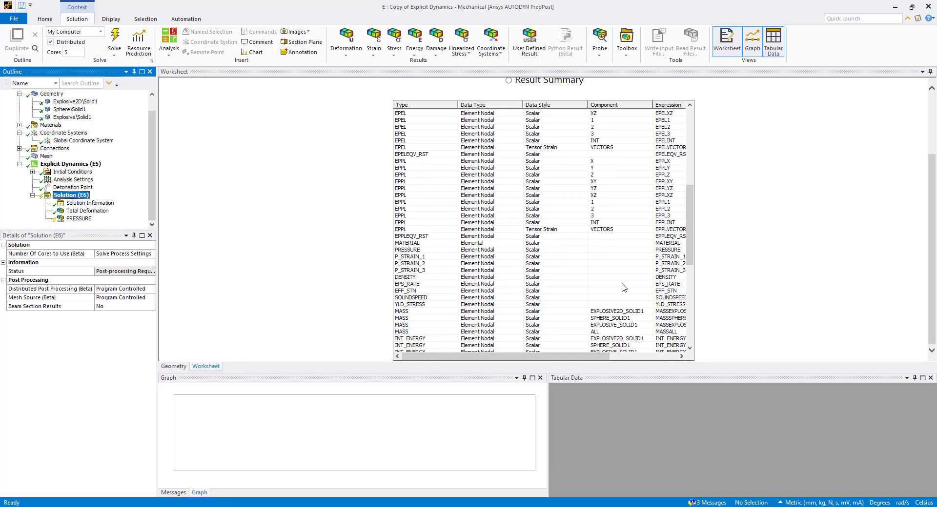
scroll(621, 289, "down", 1)
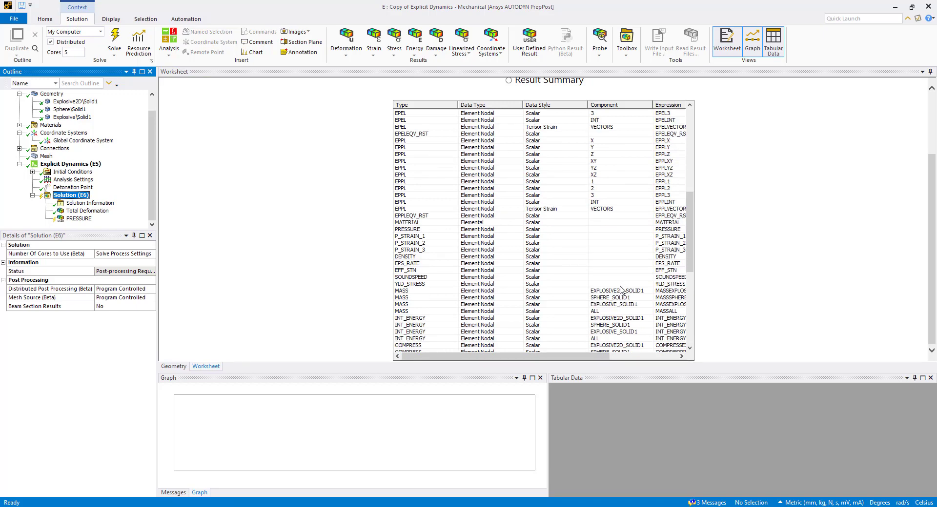
scroll(626, 290, "up", 12)
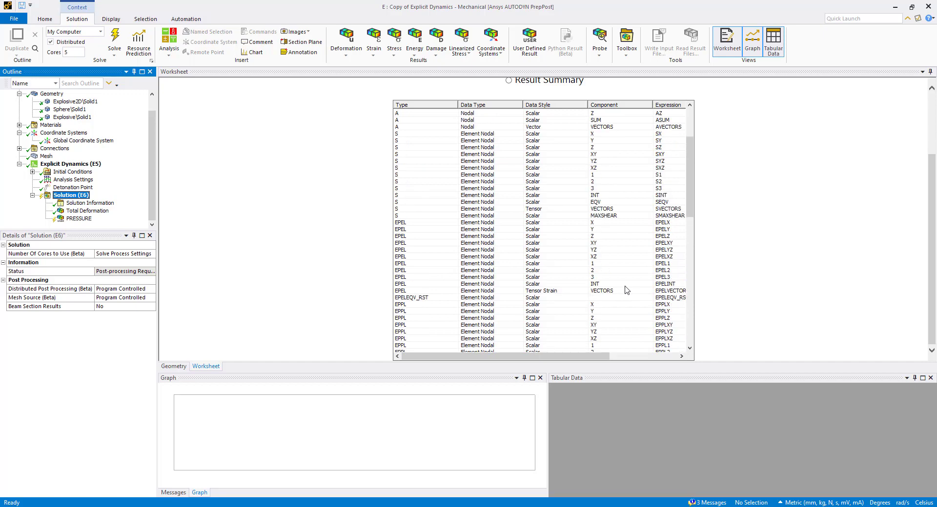
scroll(626, 290, "down", 20)
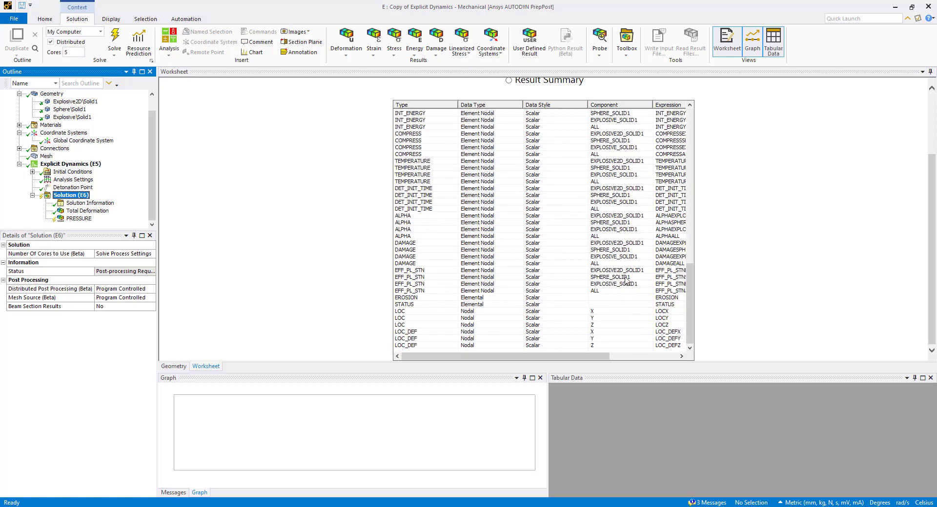
left_click(607, 237)
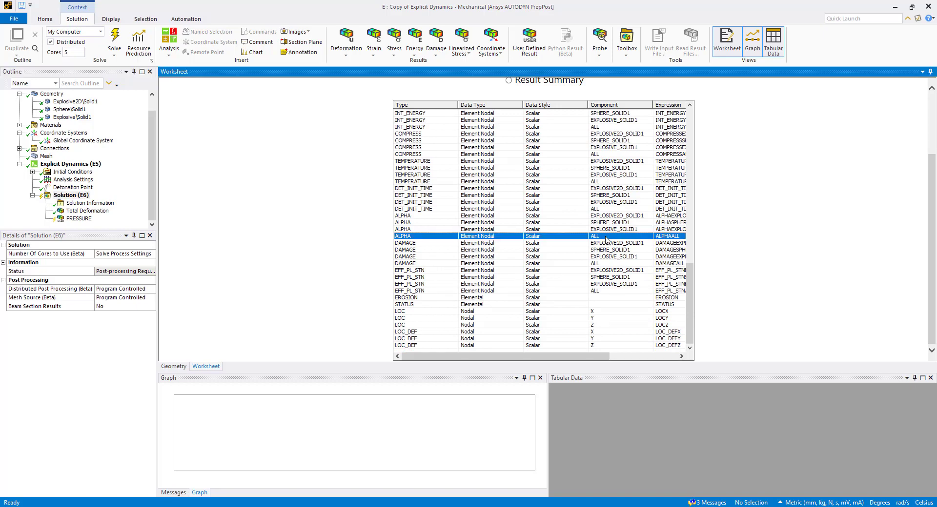
- Create user-defined results ALPHAALL and EFF_PL_STNALL from the ALPHA/ALL and EFF_PL_STN/ALL rows
right_click(606, 237)
left_click(624, 243)
scroll(631, 260, "up", 6)
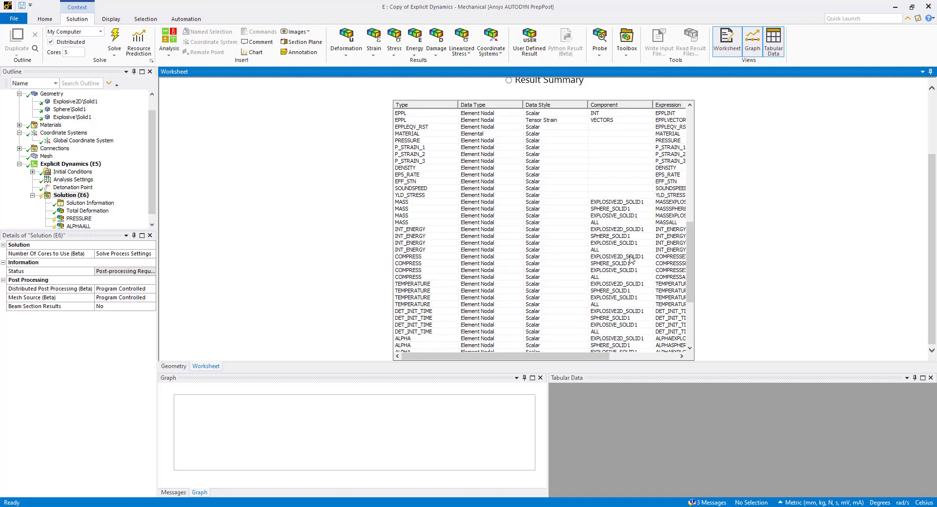
scroll(631, 260, "up", 2)
scroll(631, 260, "down", 8)
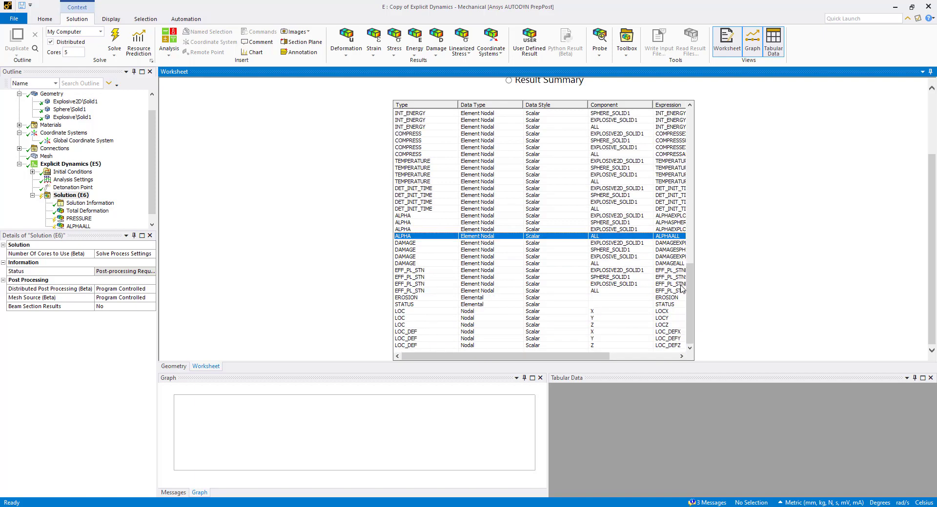
left_click_drag(609, 360, 585, 358)
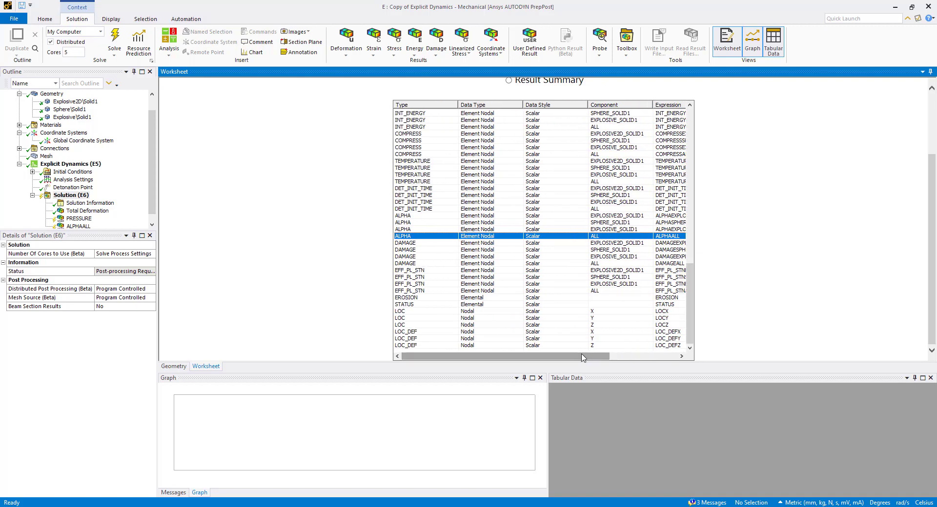
left_click(584, 290)
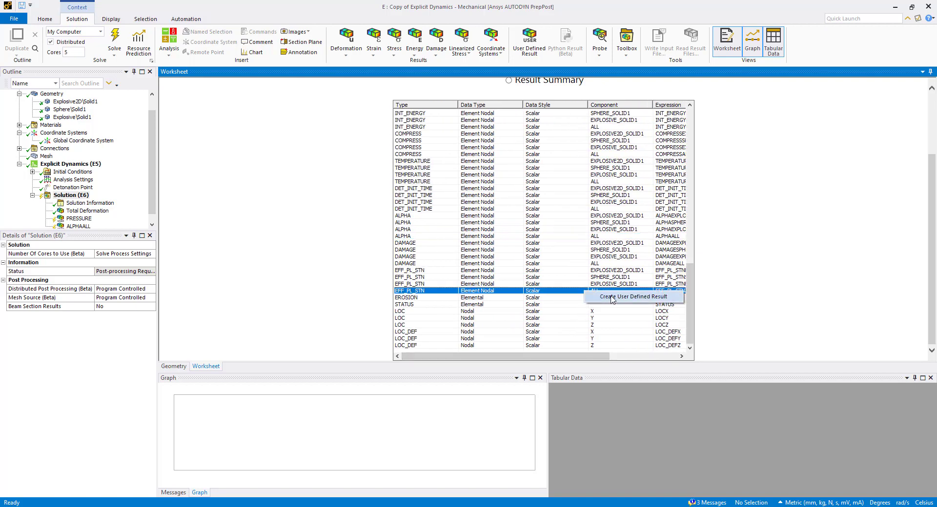
scroll(135, 207, "down", 1)
right_click(66, 179)
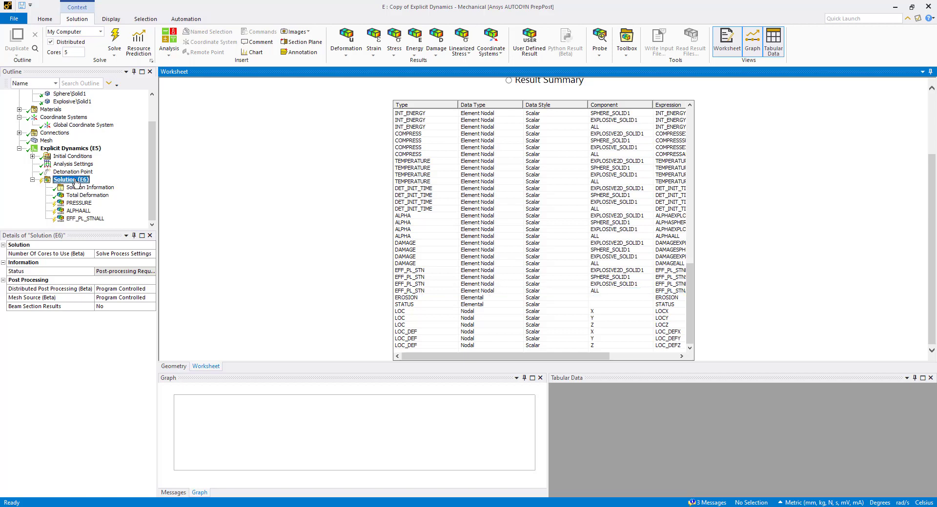
- Evaluate All Results on Solution (E6) to compute ALPHAALL and EFF_PL_STNALL
left_click(95, 196)
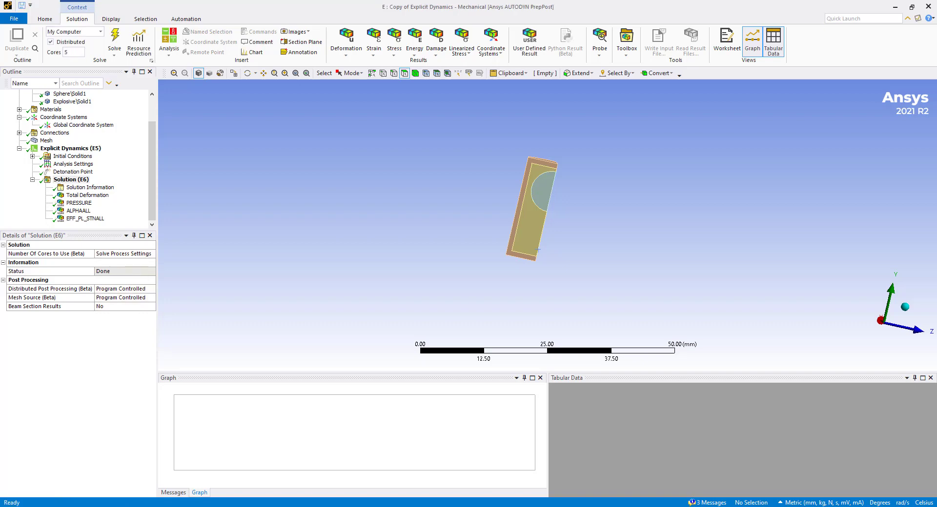
- Display the PRESSURE result with No WireFrame edges and rotate the model
left_click(79, 202)
left_click(373, 40)
left_click(390, 63)
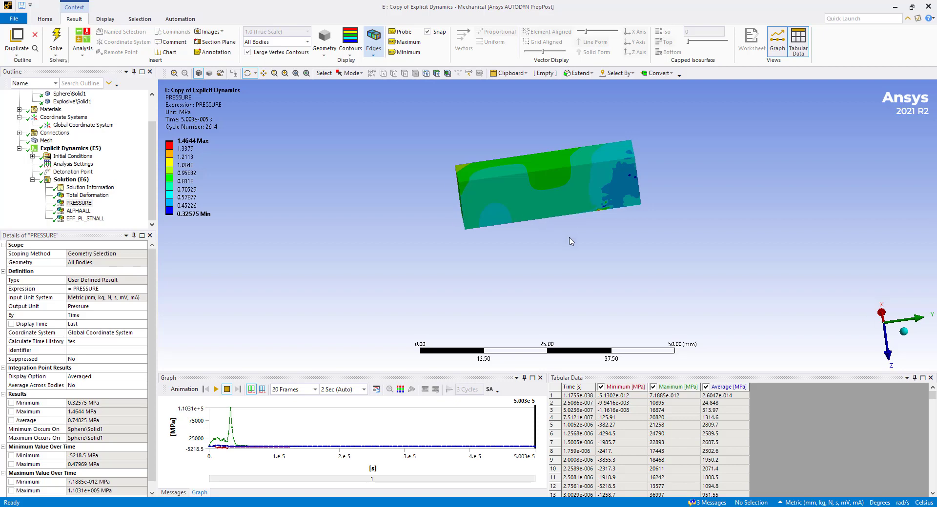
left_click_drag(571, 241, 607, 204)
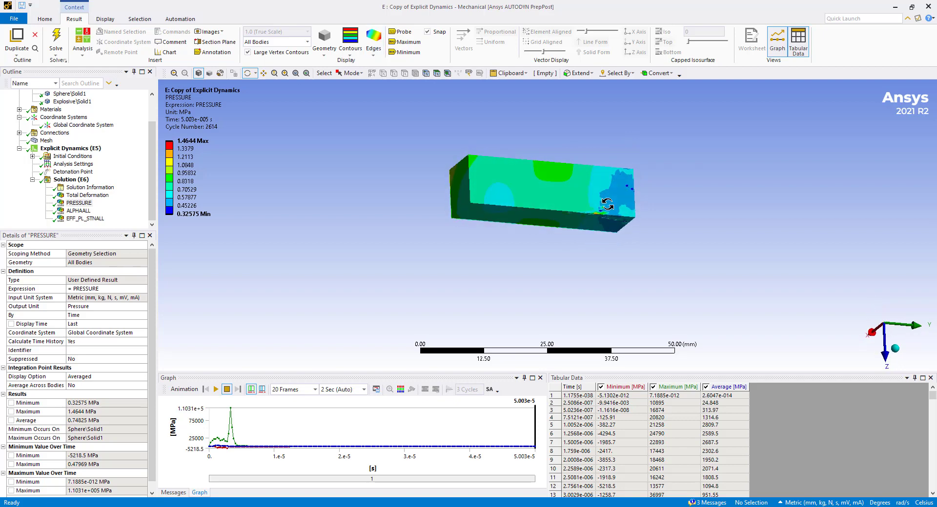
- Retrieve PRESSURE at 1.0052e-6, 2.0008e-6, 3.2595e-6 and finally 1.05e-5 s
right_click(216, 440)
left_click(240, 442)
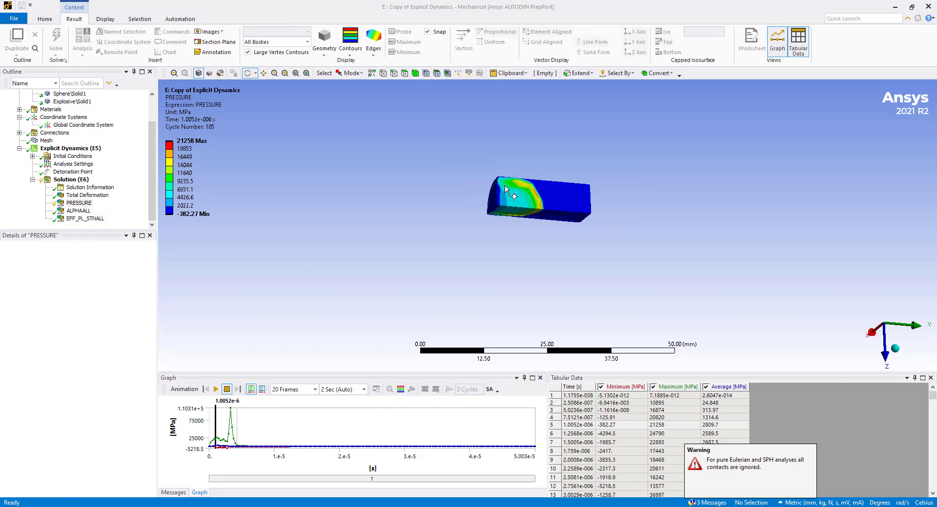
scroll(505, 189, "up", 5)
scroll(577, 246, "down", 1)
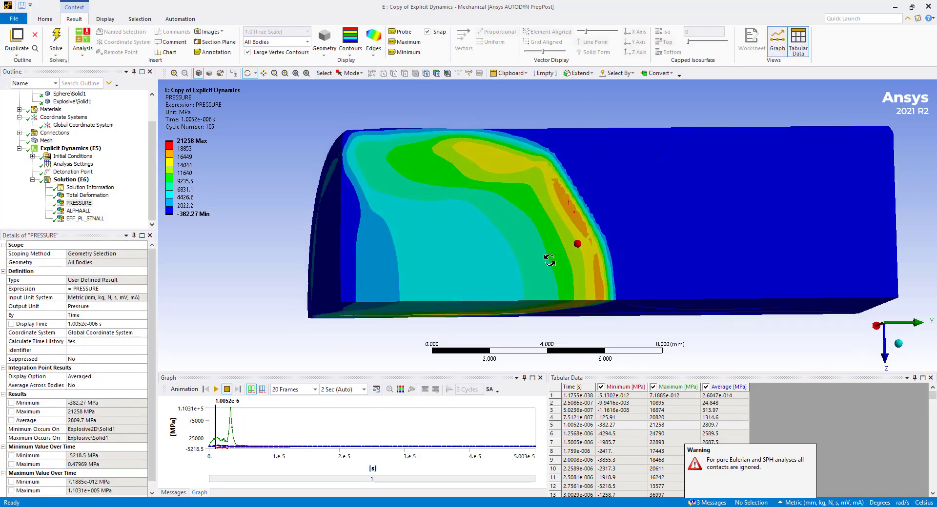
right_click(222, 439)
left_click(241, 442)
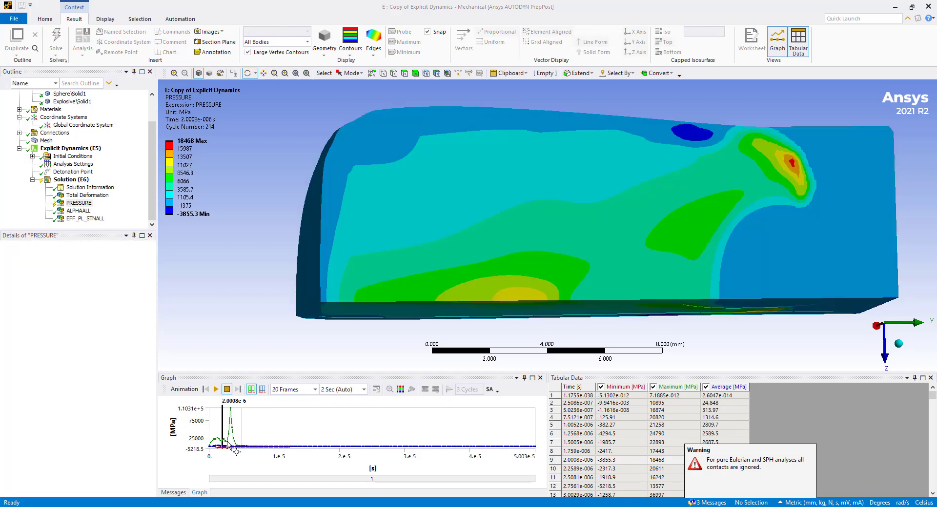
left_click(231, 445)
right_click(244, 442)
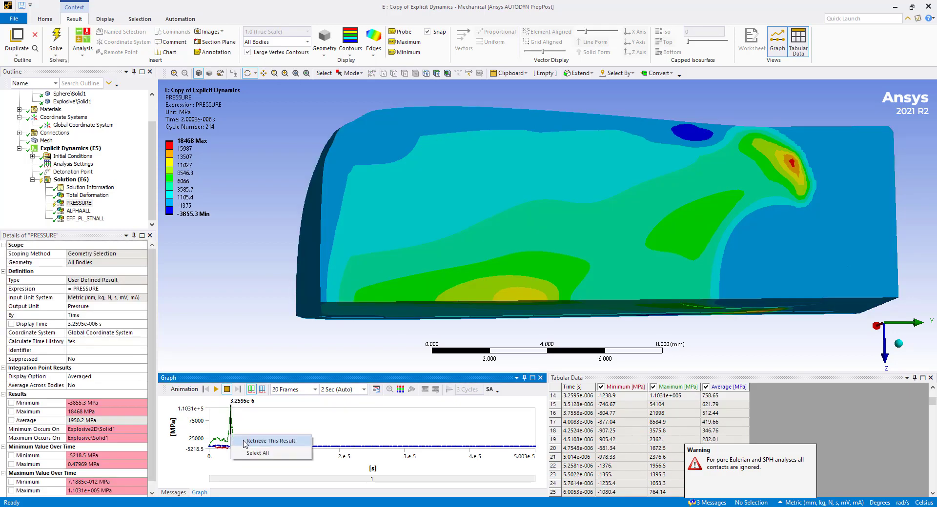
left_click(245, 441)
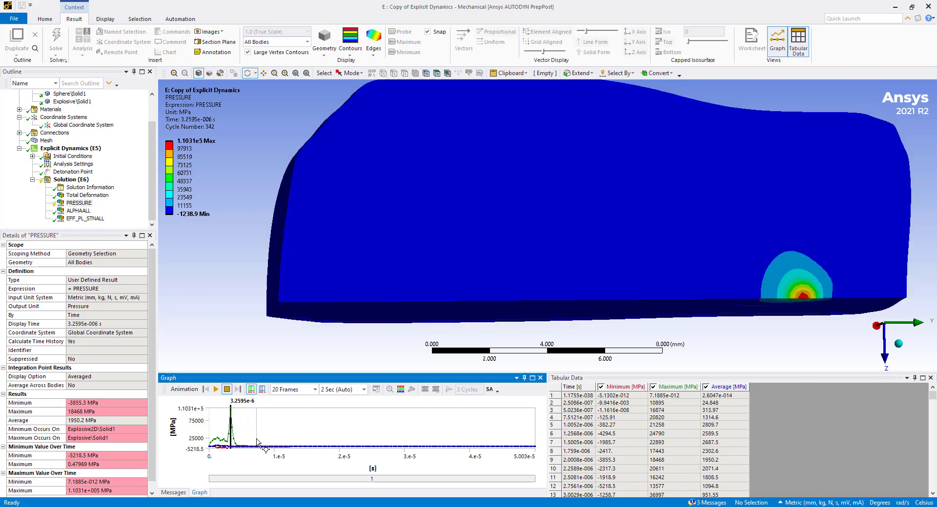
left_click(278, 436)
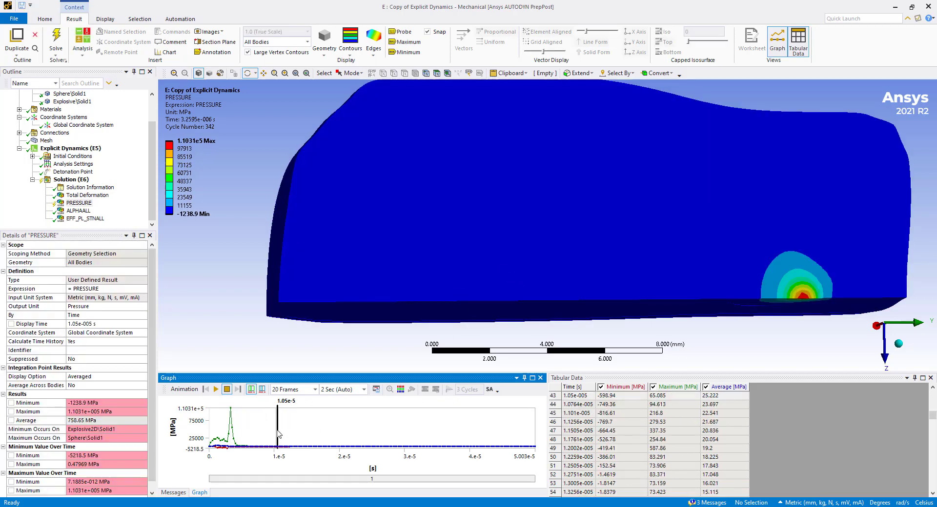
right_click(278, 433)
left_click(331, 436)
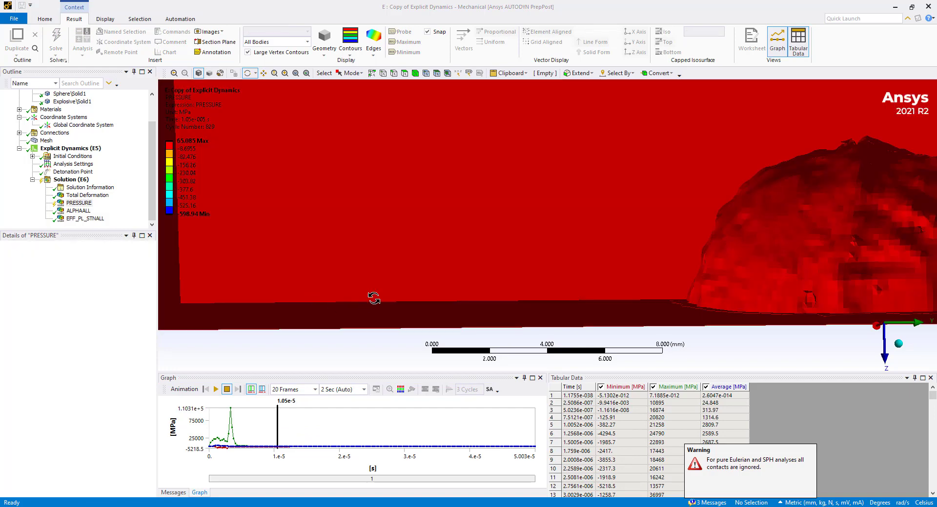
- Show ALPHAALL and retrieve it at 5.5022e-6, 1.0052e-6 and 2.7561e-6 s
left_click(80, 210)
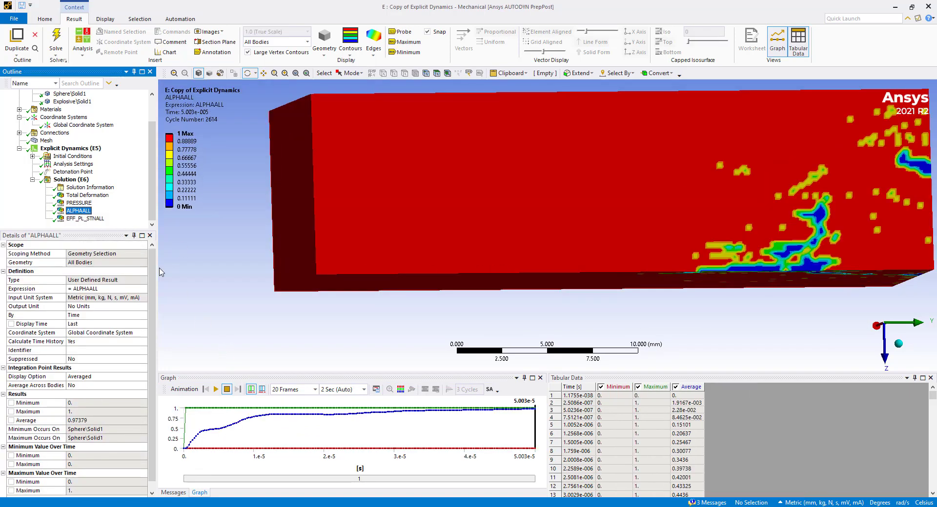
right_click(223, 429)
left_click(233, 435)
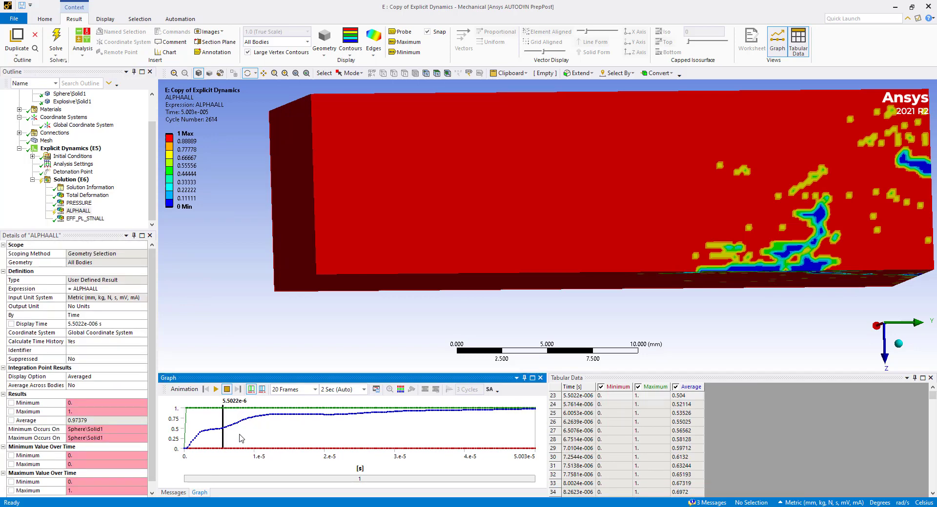
right_click(192, 441)
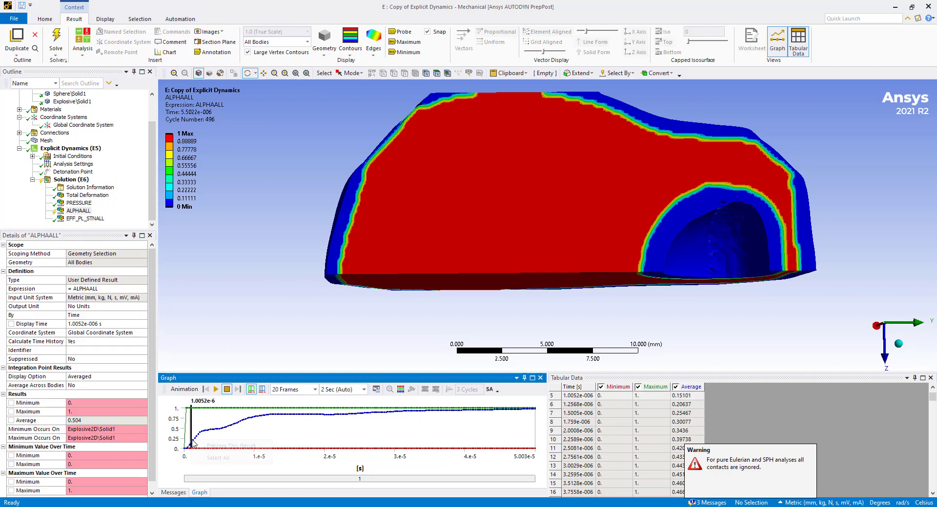
left_click(205, 447)
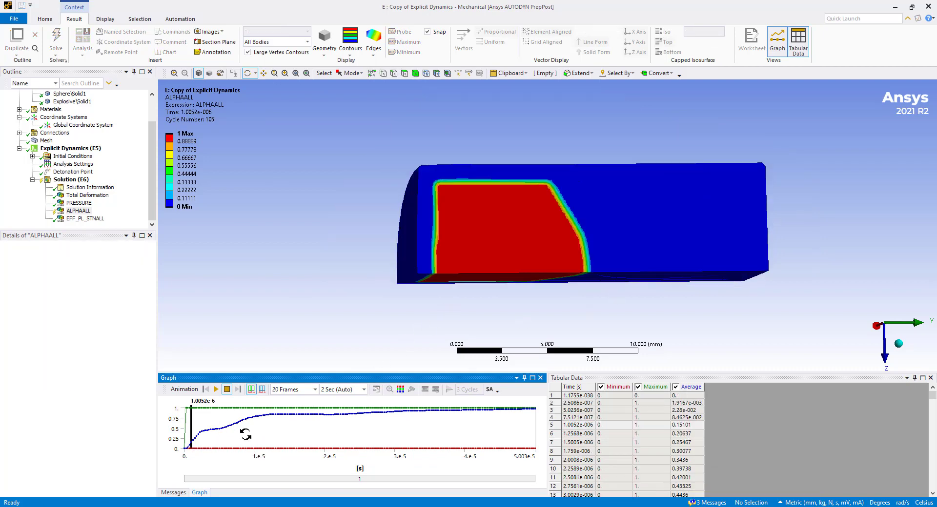
right_click(205, 434)
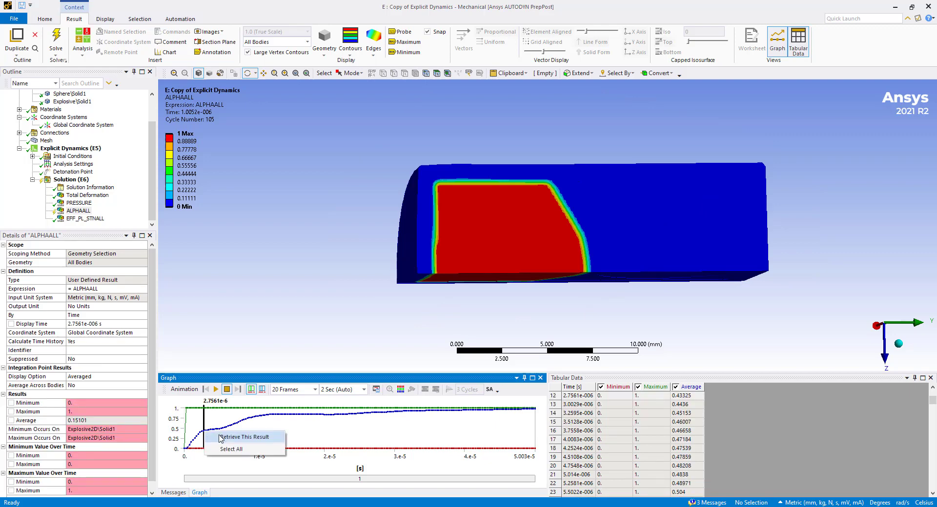
left_click(230, 439)
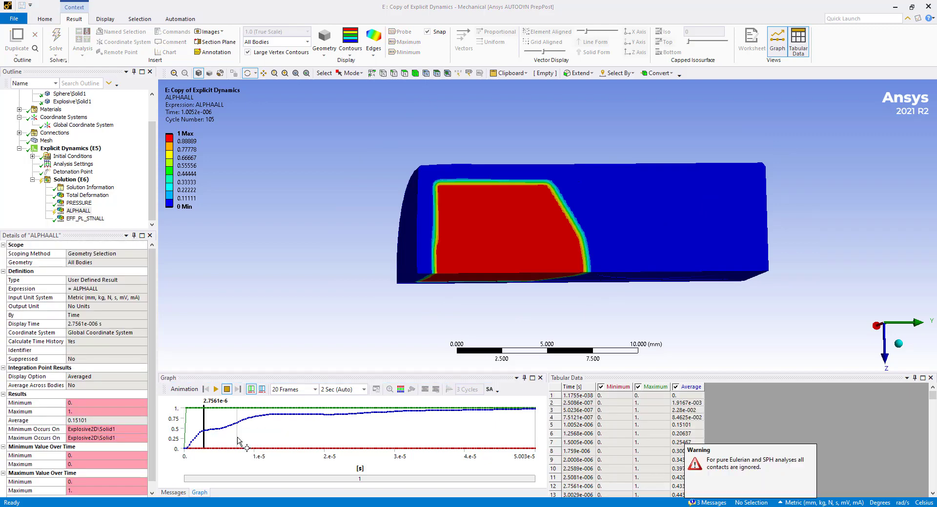
left_click(96, 220)
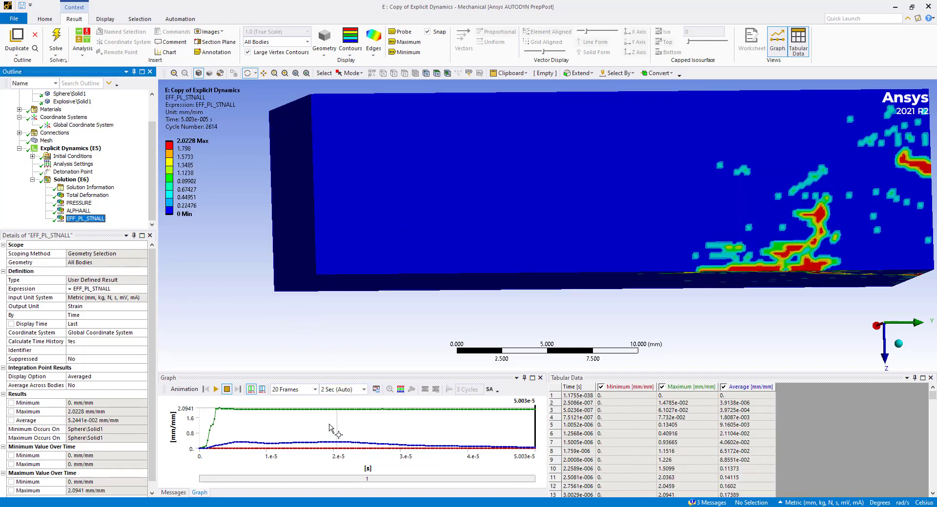
- Retrieve EFF_PL_STNALL at 9.7541e-6 s, orbit to the top face, then return to Workbench
left_click(264, 429)
right_click(266, 425)
left_click(278, 430)
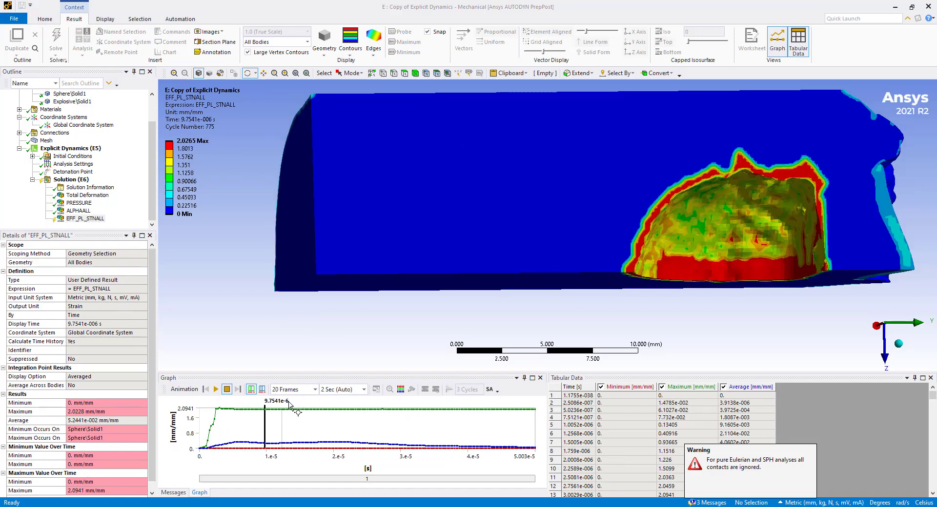
left_click_drag(644, 278, 534, 202)
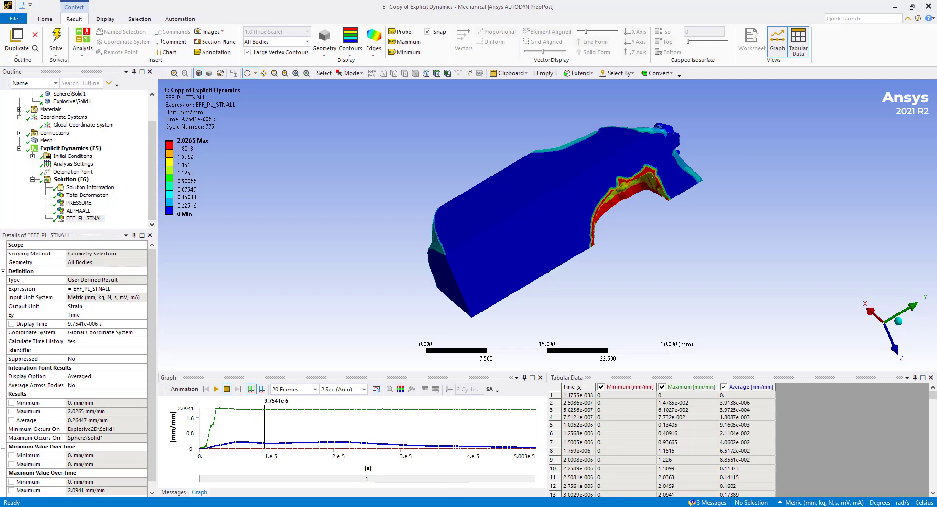
key("alt+Tab")
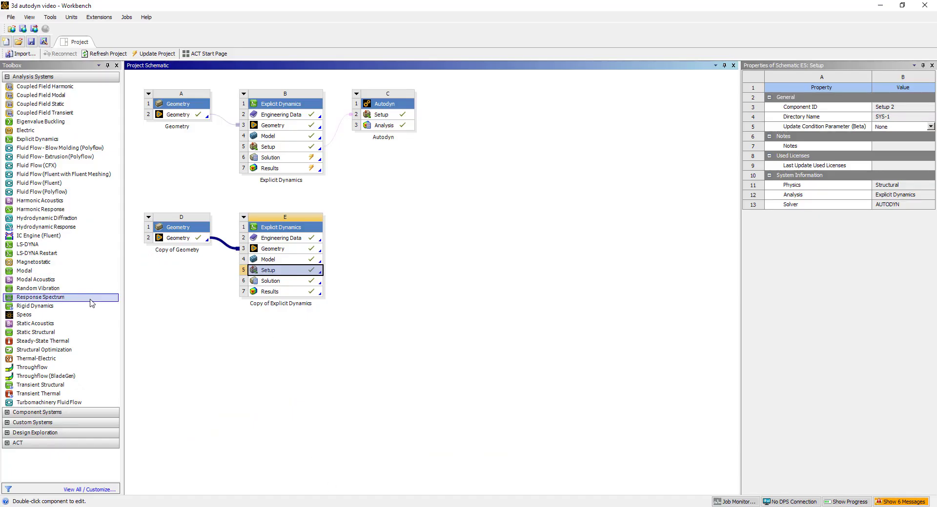
- Drop a standalone Autodyn system F from Component Systems beside system E
left_click(7, 413)
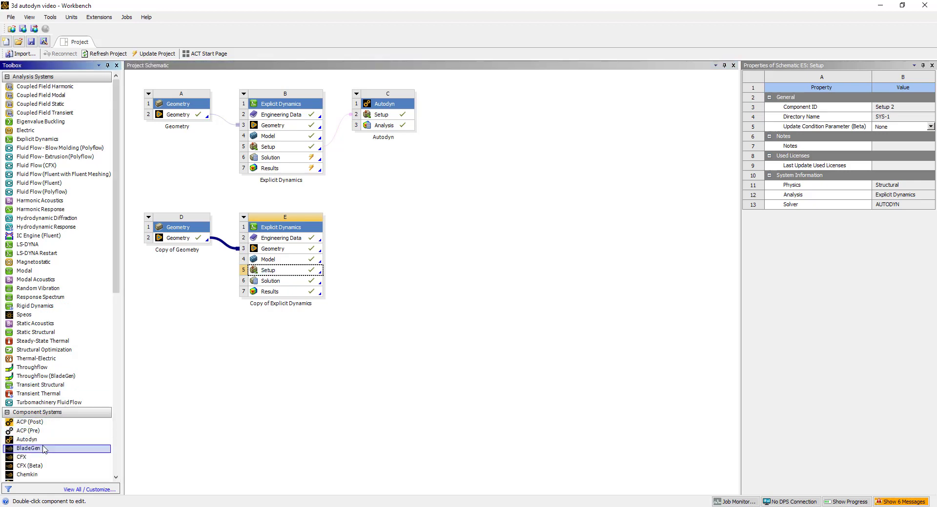
left_click_drag(32, 439, 363, 315)
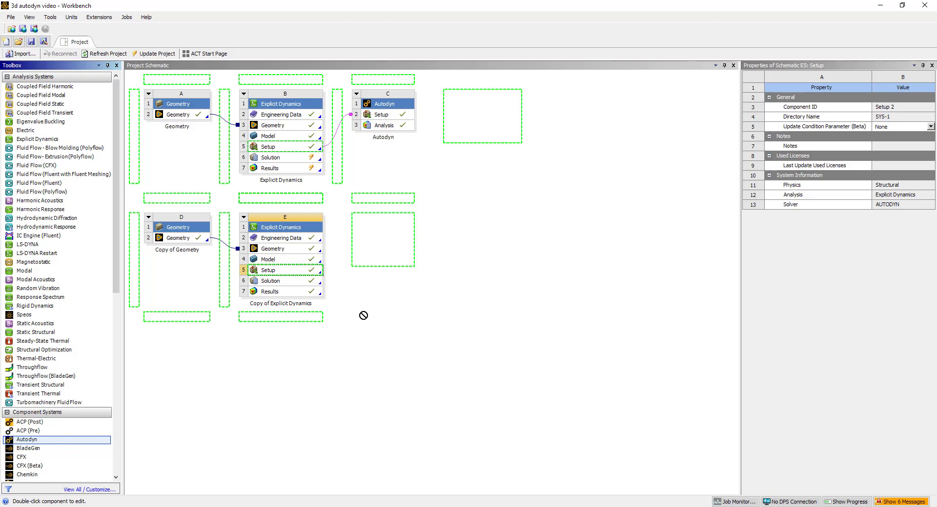
left_click_drag(364, 316, 380, 252)
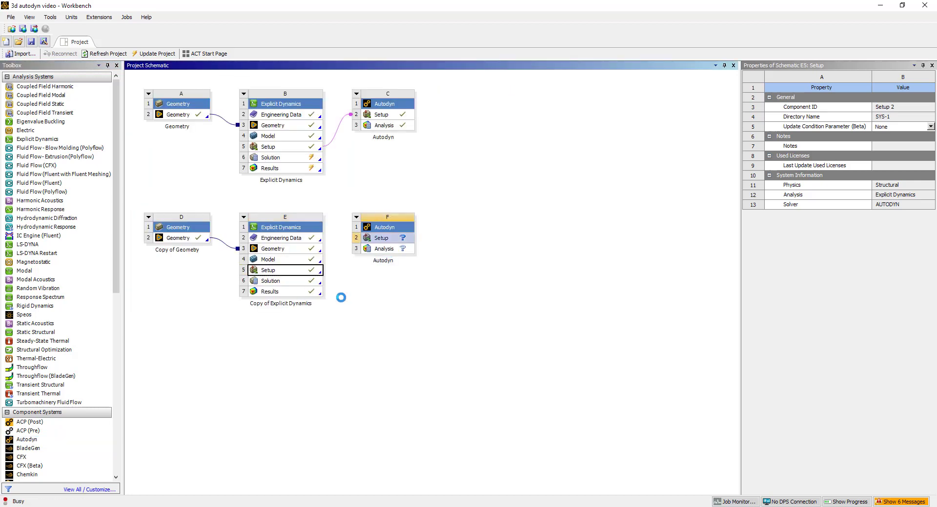
- Delete system F, confirm the removal, and save the project
left_click(315, 282)
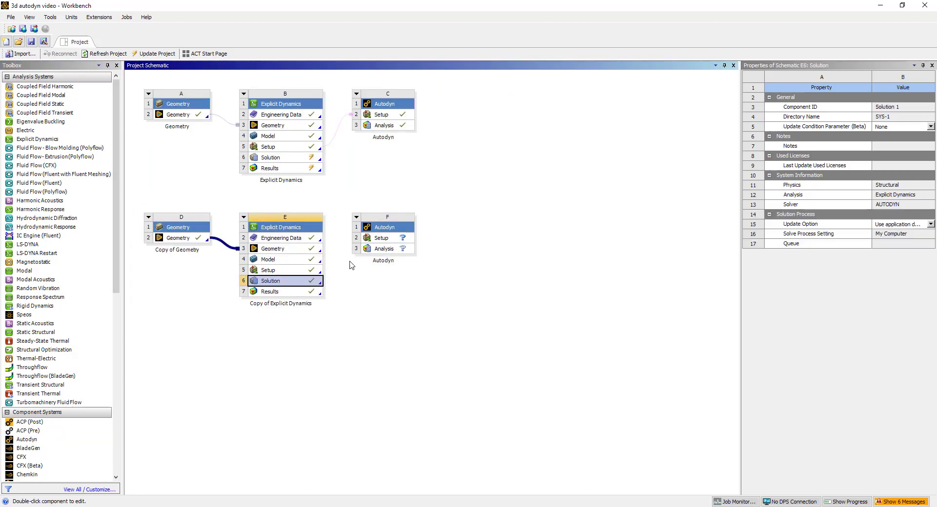
right_click(356, 220)
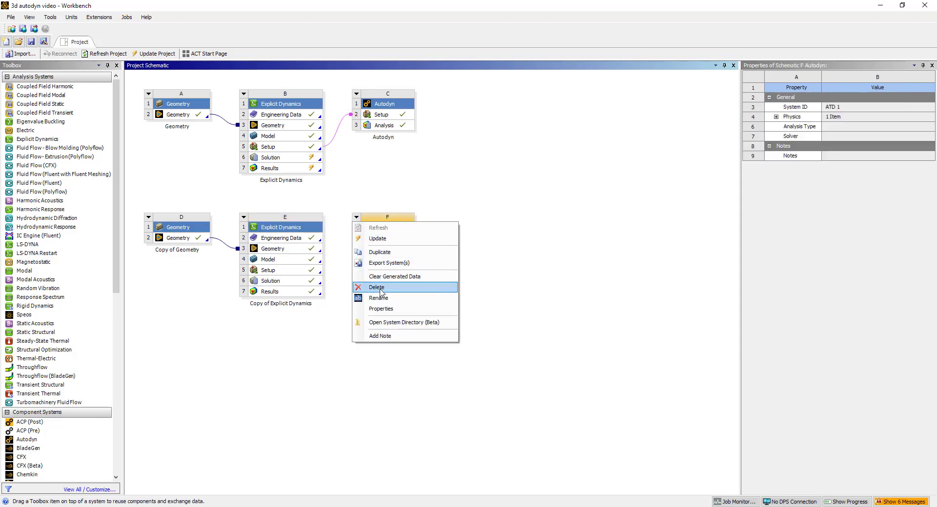
left_click(376, 287)
left_click(484, 276)
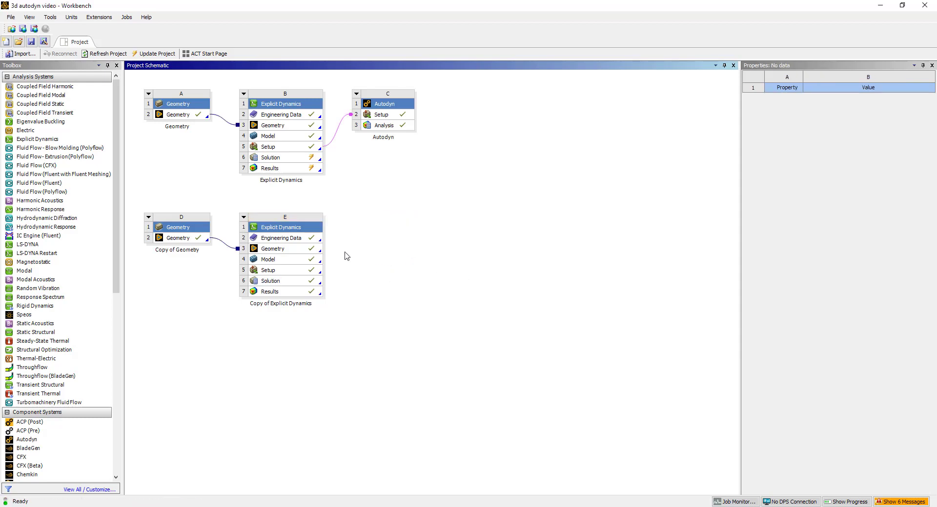
left_click(30, 41)
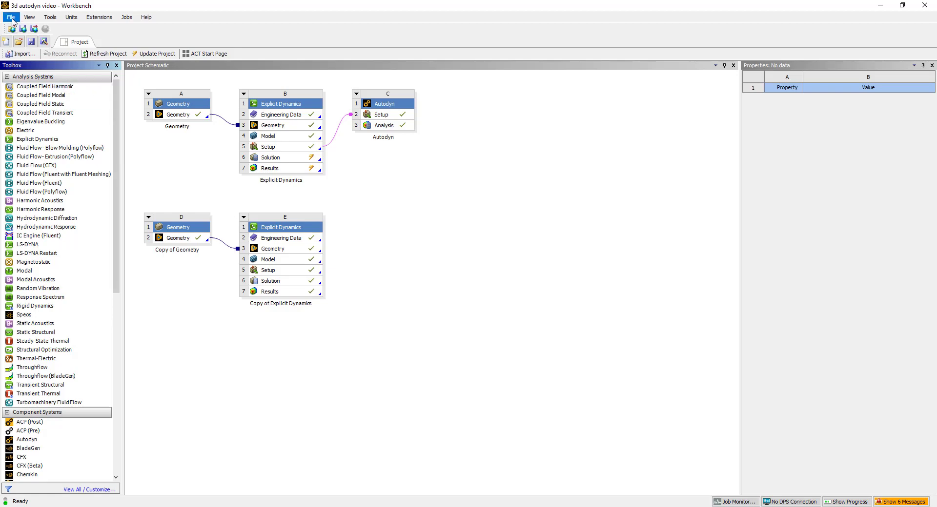
left_click(11, 17)
mouse_move(30, 17)
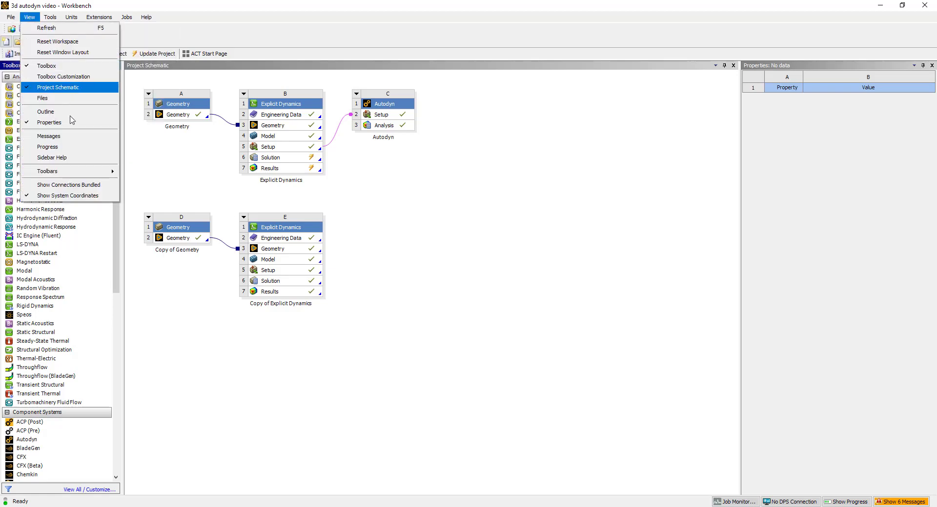
left_click(383, 297)
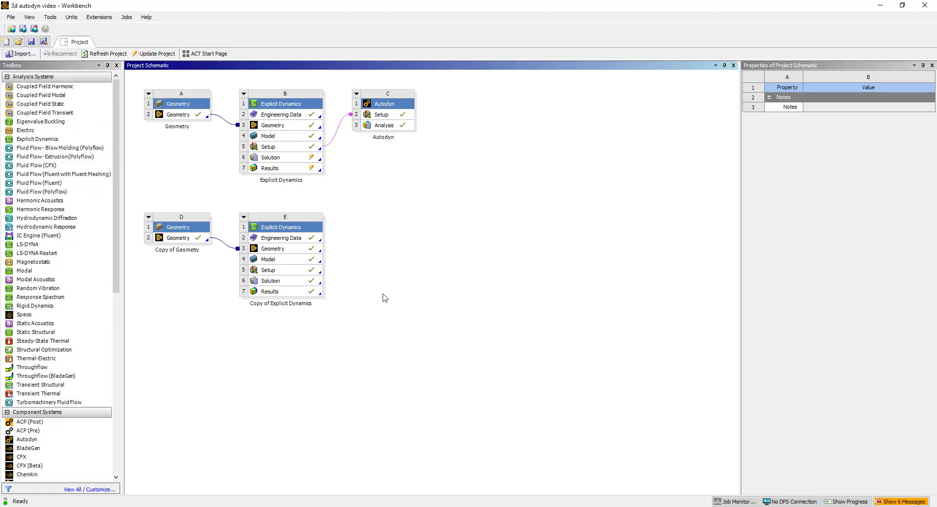
key("super")
type("aut")
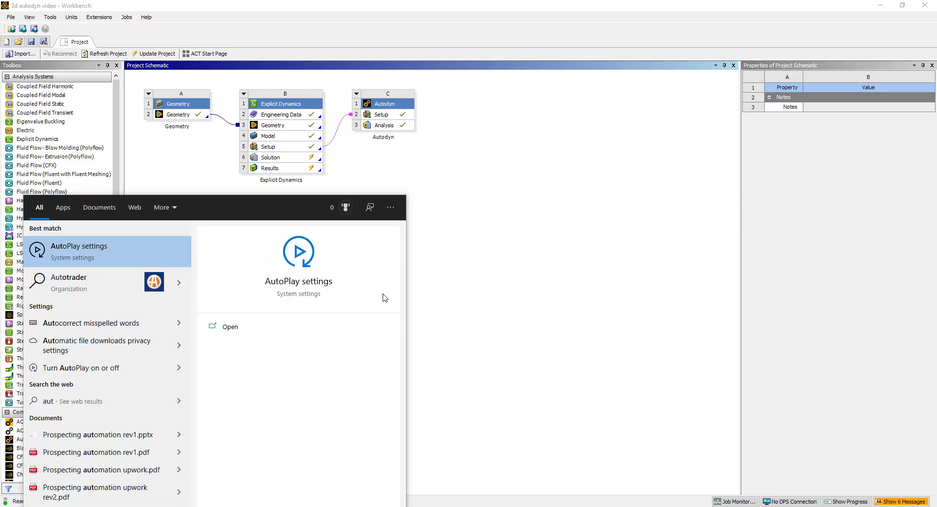
type("odyn")
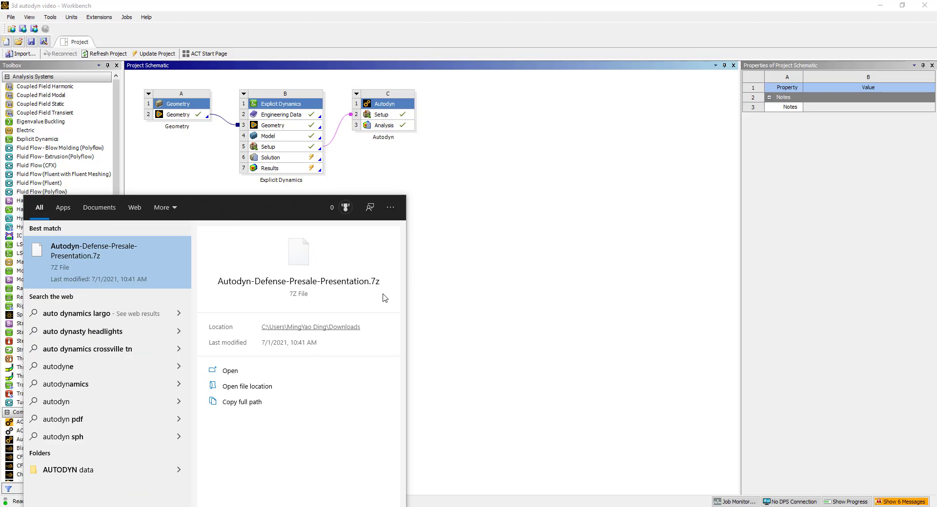
key("Escape")
key("super")
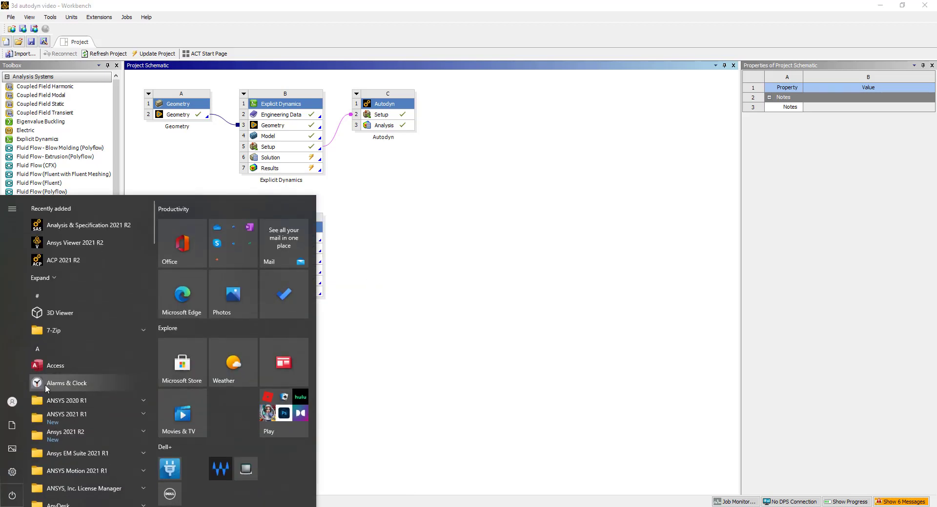
left_click(88, 435)
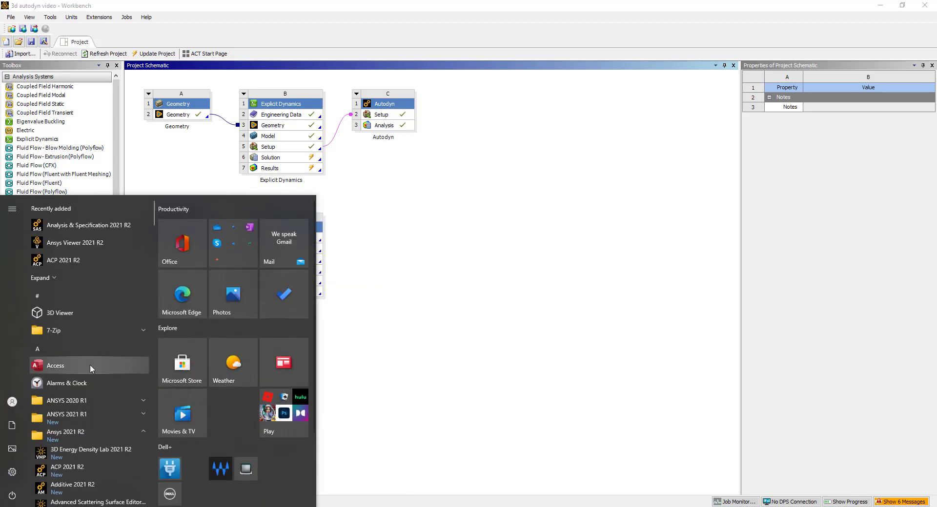
scroll(90, 364, "down", 3)
scroll(100, 364, "down", 6)
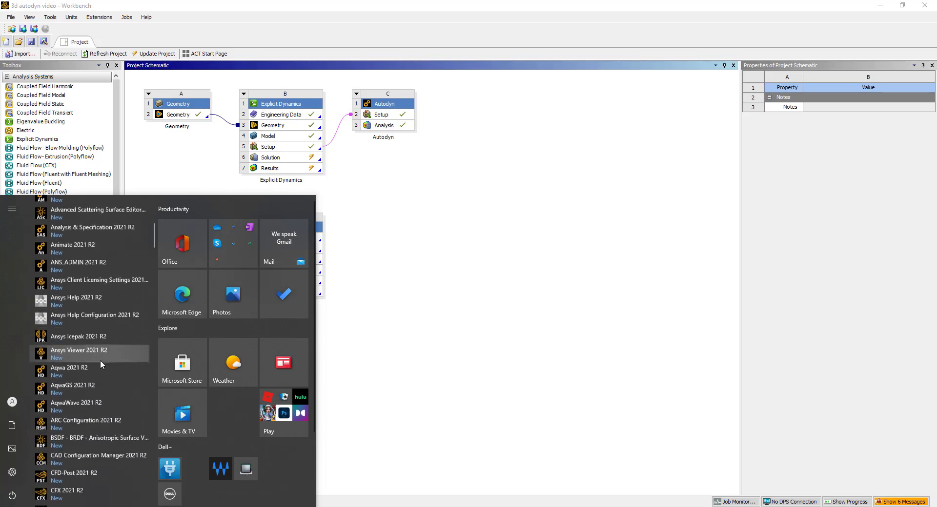
scroll(101, 361, "up", 2)
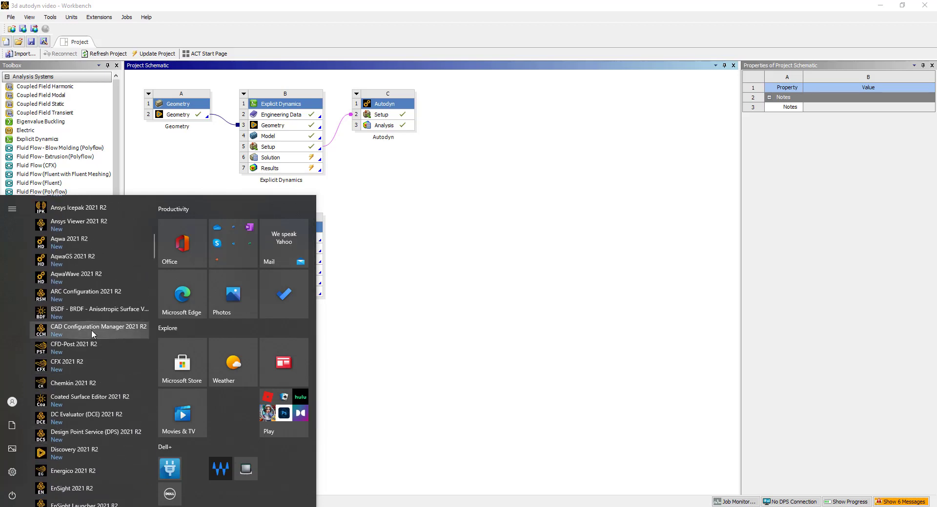
scroll(92, 332, "up", 1)
scroll(92, 332, "up", 2)
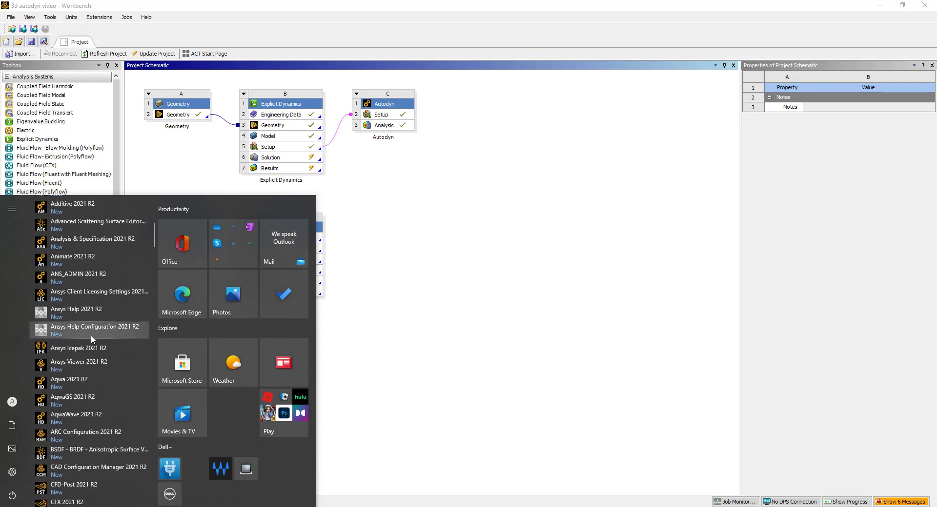
scroll(91, 338, "up", 2)
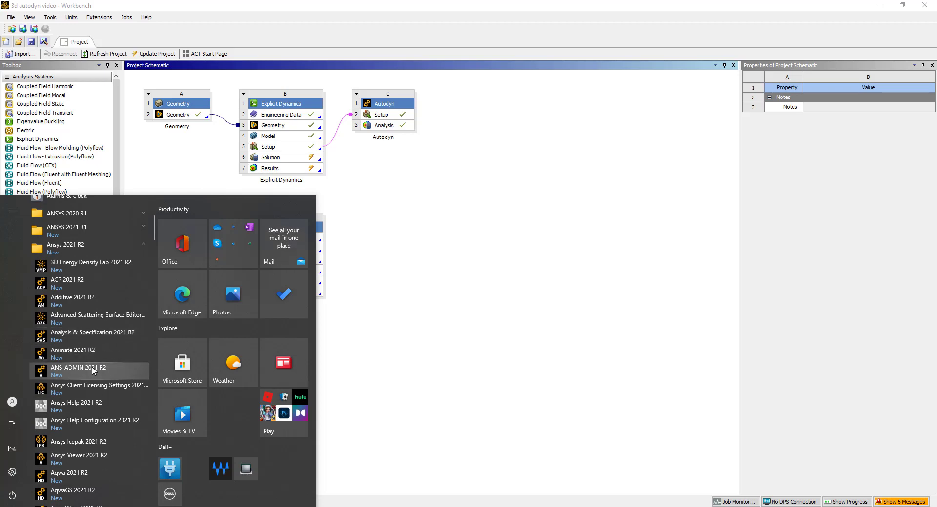
key("Escape")
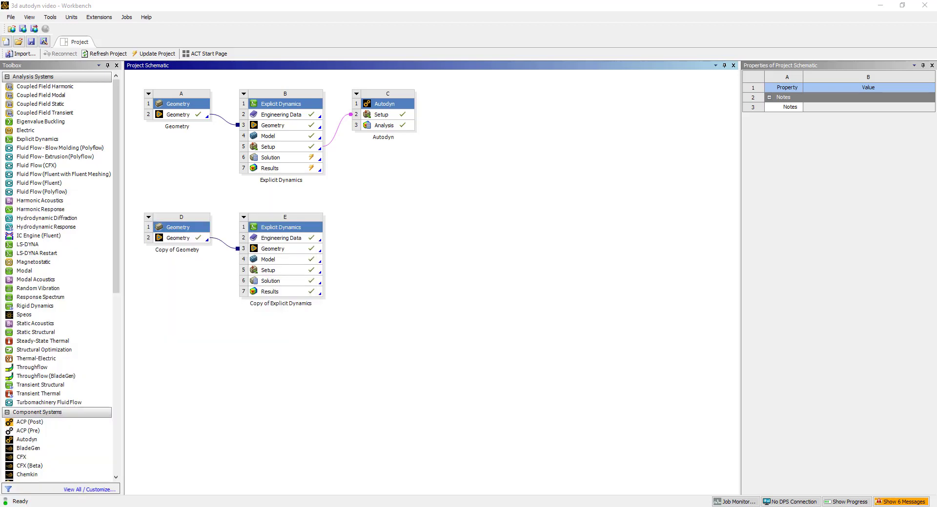
- Add standalone Autodyn system F, launch its Setup in Autodyn, and allow it through the firewall
left_click_drag(45, 441, 394, 252)
double_click(388, 241)
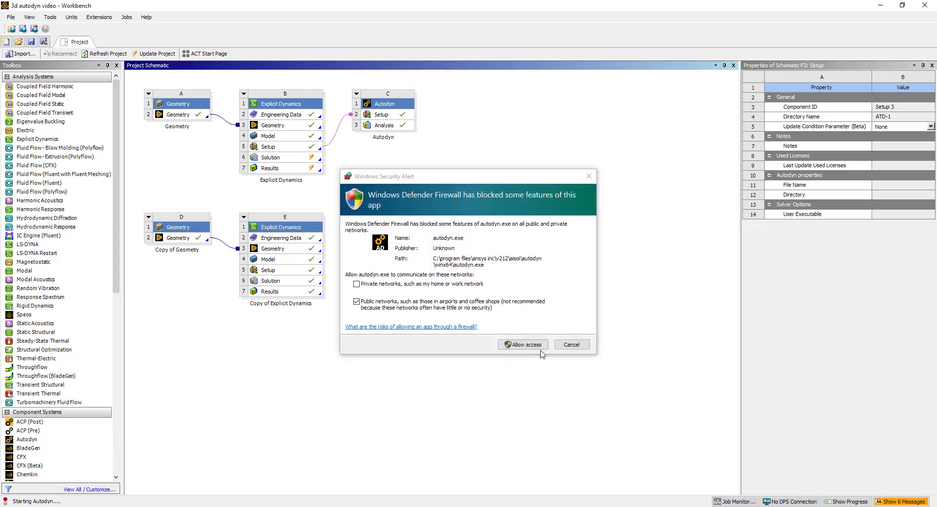
left_click(540, 345)
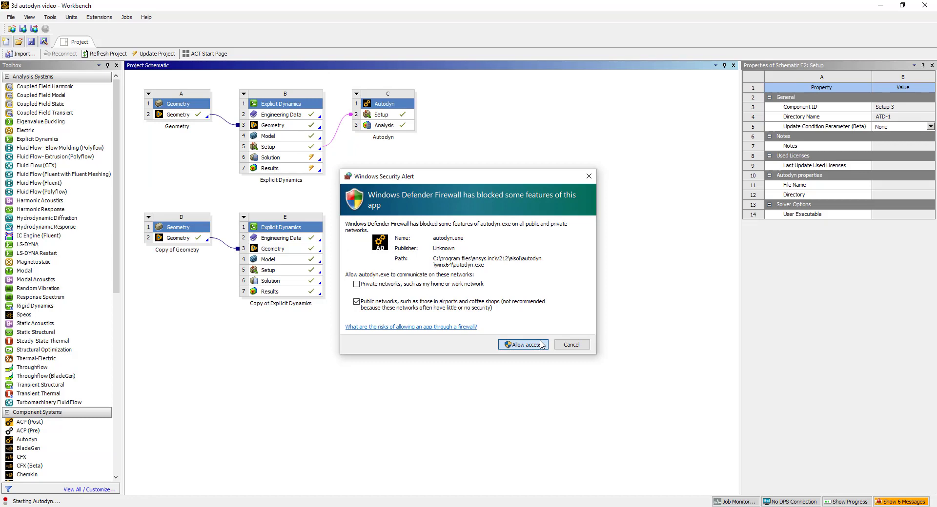
left_click(540, 345)
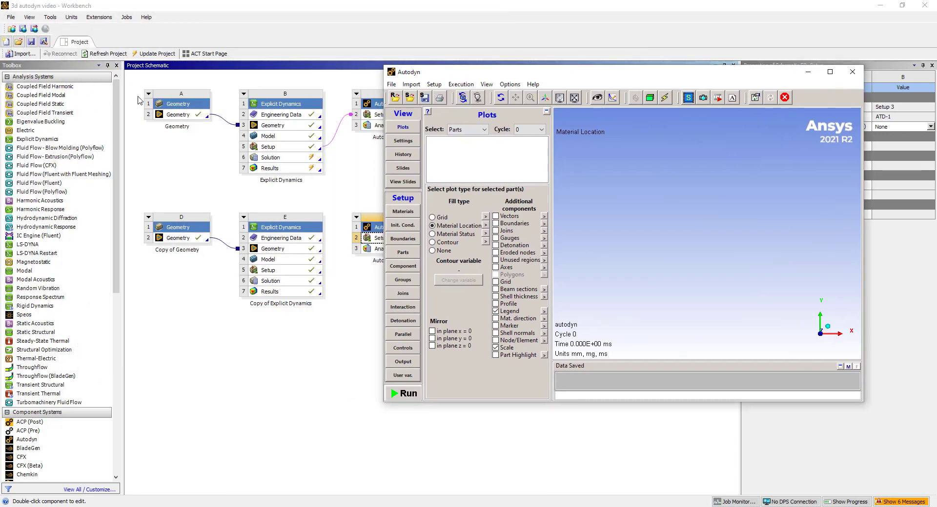
- Select system E's Solution cell and show the project Files panel
left_click(279, 282)
right_click(280, 282)
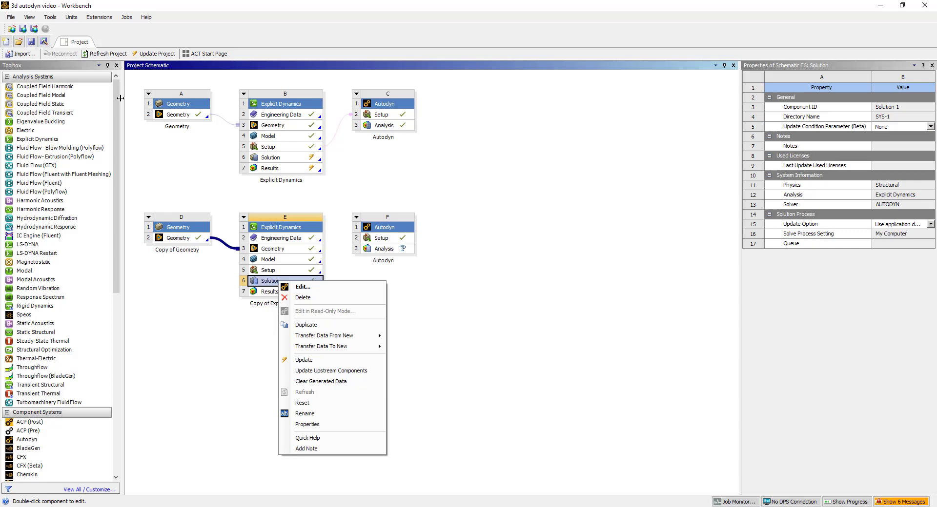
left_click(30, 17)
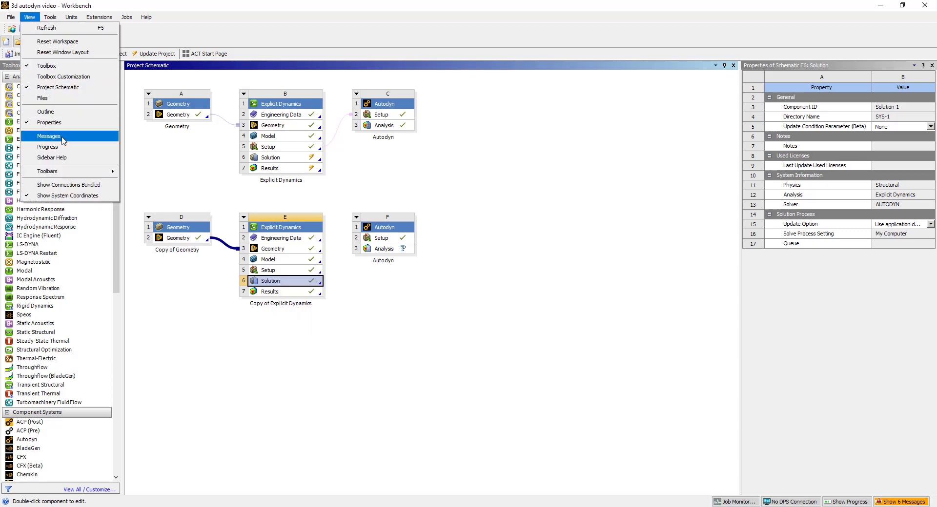
left_click(42, 98)
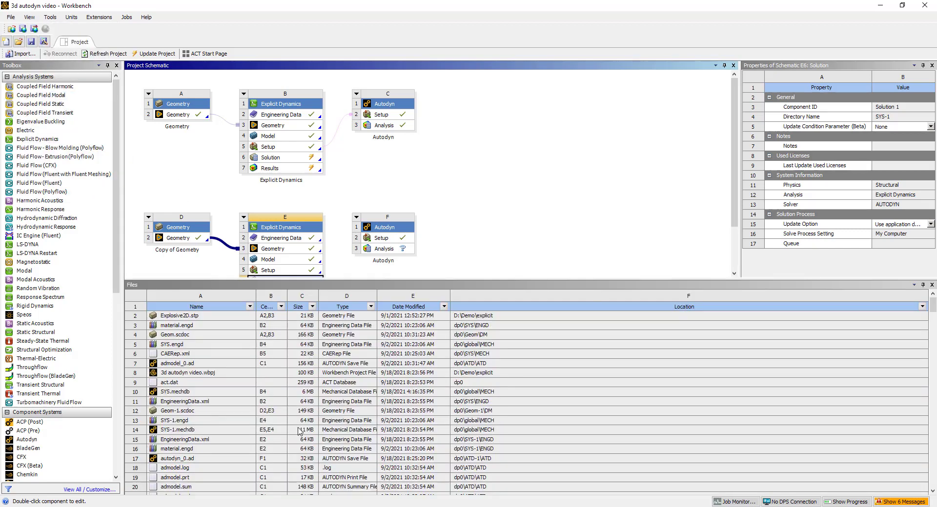
- Open the folder containing admodel_0_1302.adres and select its MECH path in Explorer
scroll(259, 444, "down", 4)
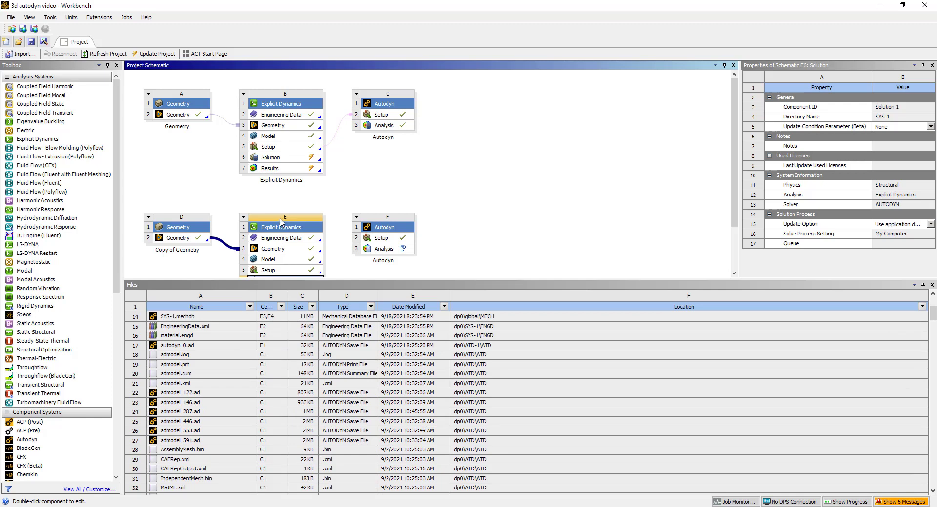
scroll(290, 437, "down", 11)
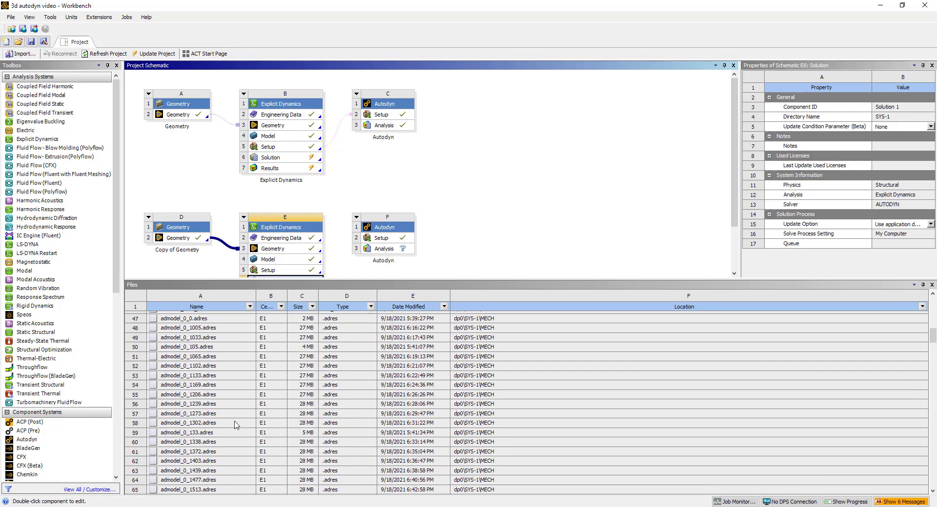
left_click(215, 423)
right_click(214, 423)
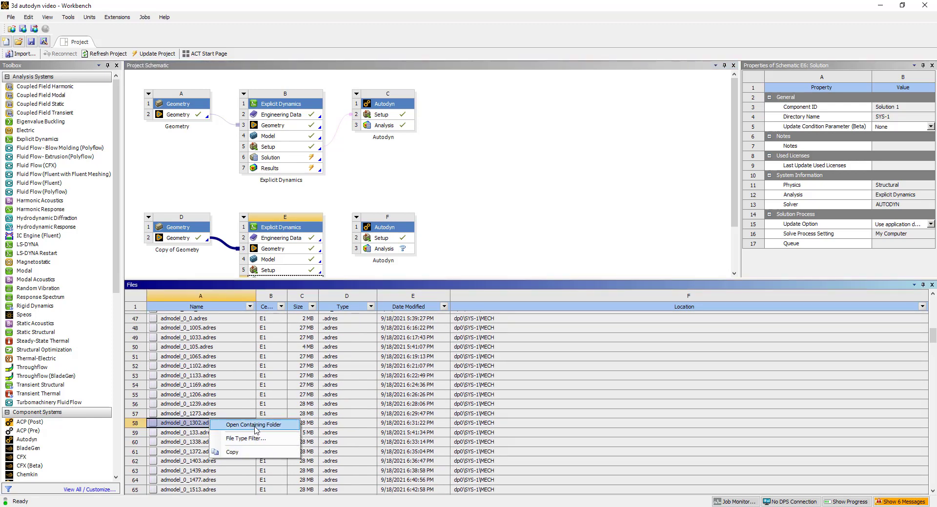
left_click(255, 426)
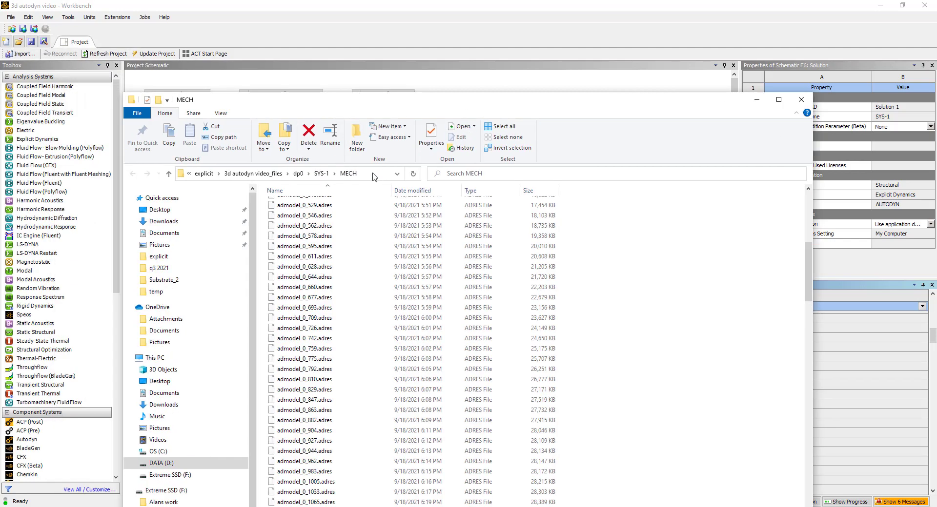
left_click(374, 174)
key("ctrl+c")
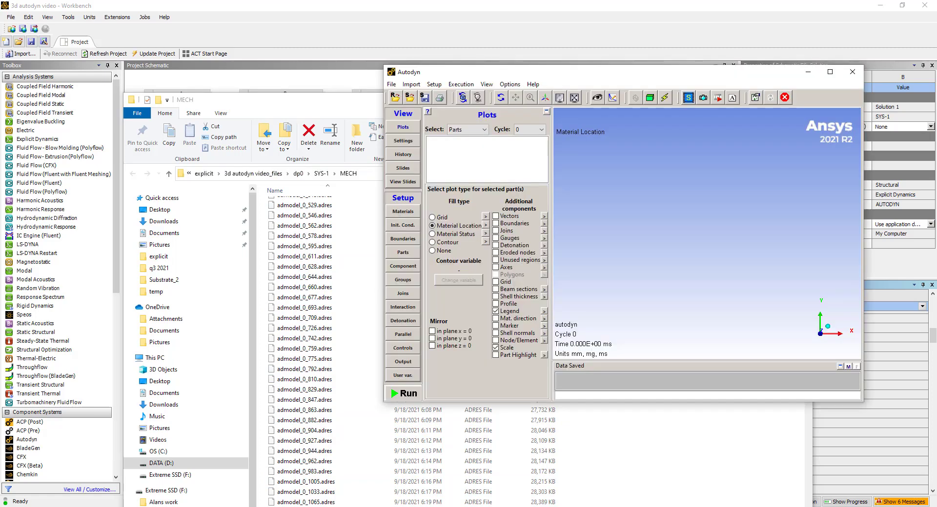
- Open admodel_0_2614.adres from the MECH folder to show material locations at cycle 2614
left_click(396, 98)
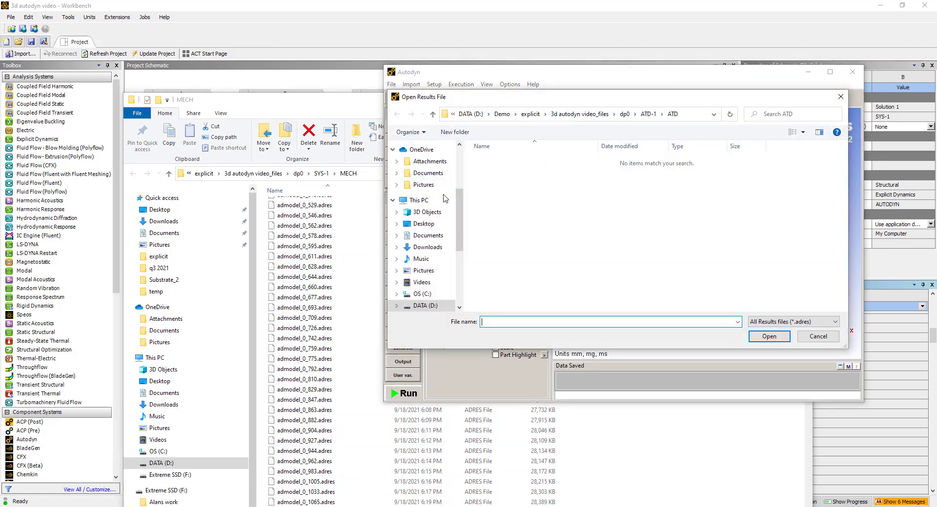
left_click(690, 117)
key("ctrl+v")
key("ctrl+a")
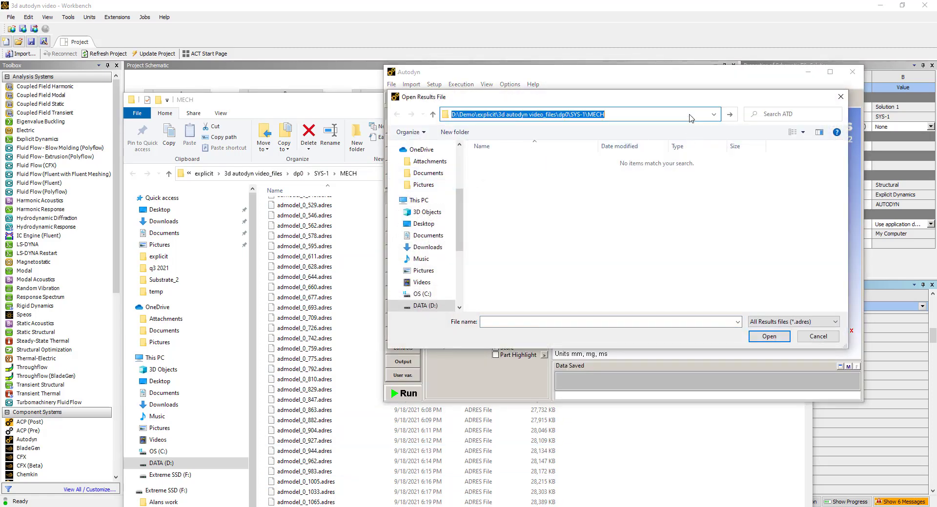
key("Return")
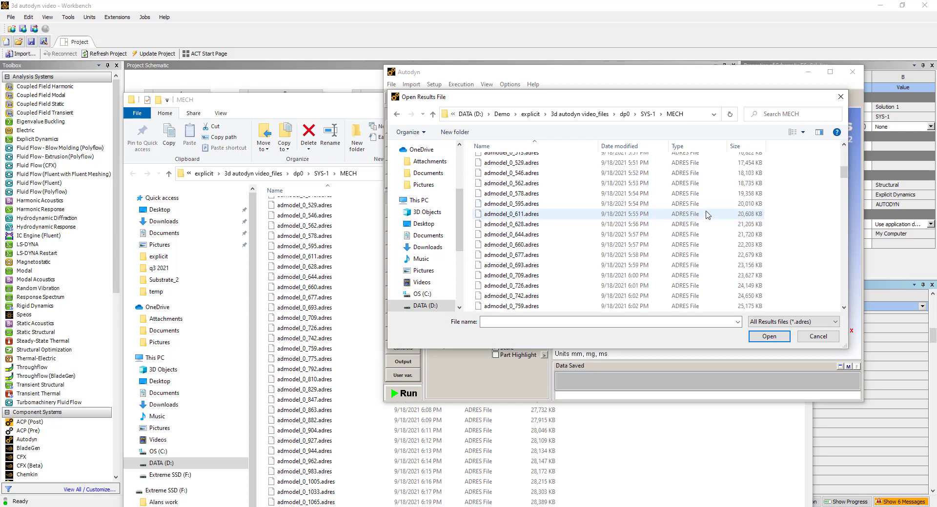
scroll(707, 215, "down", 20)
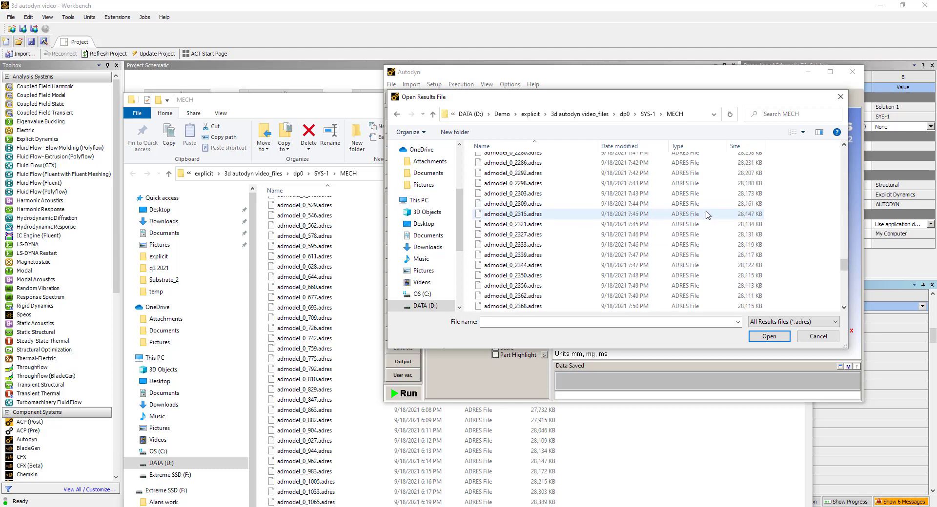
scroll(707, 215, "down", 14)
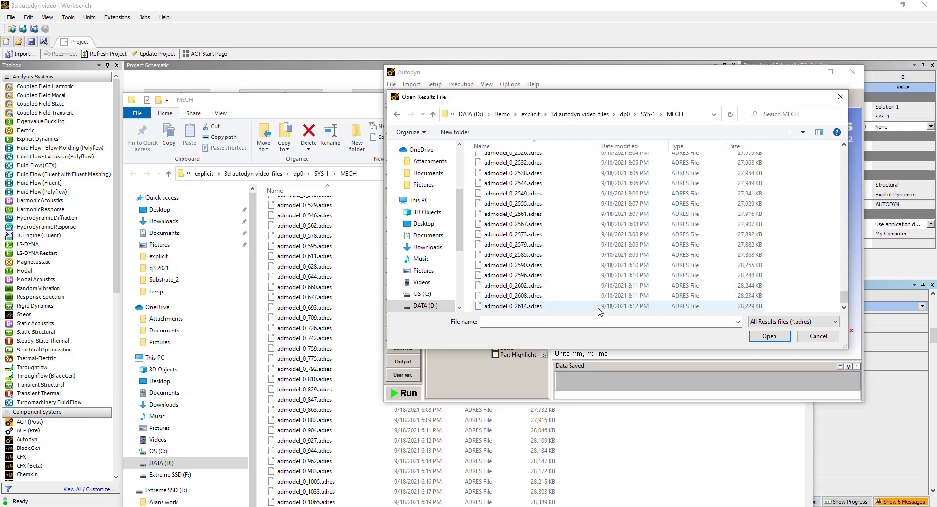
double_click(599, 307)
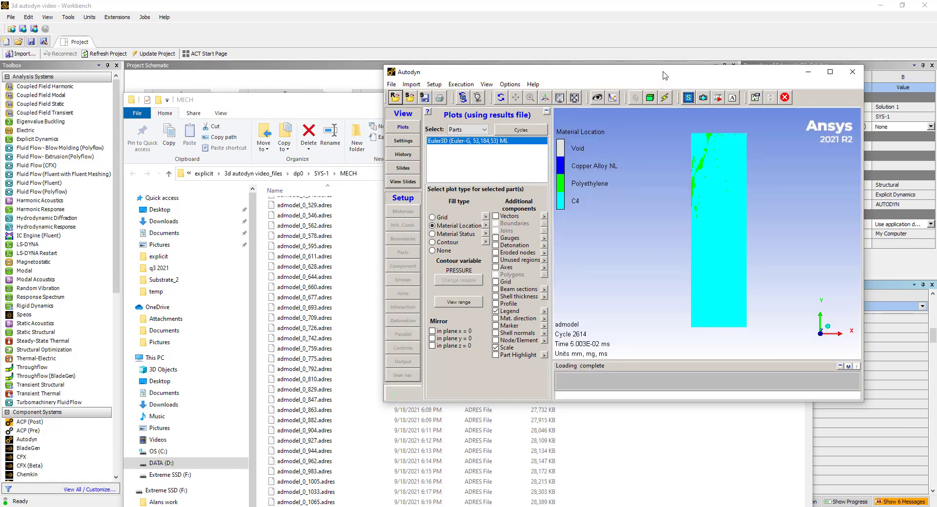
- Maximize Autodyn and plot a PRESSURE contour fill of the Euler3D part at cycle 50
double_click(664, 75)
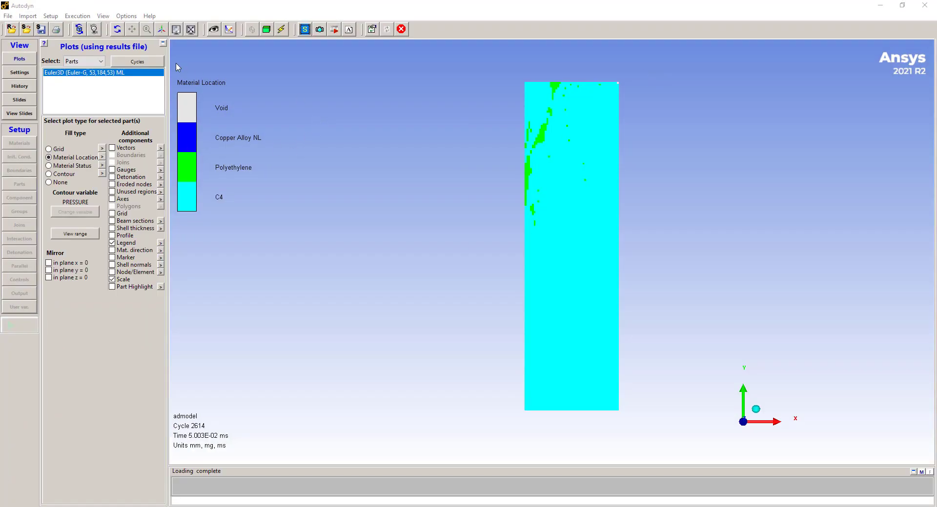
left_click(154, 64)
left_click_drag(183, 272, 184, 159)
left_click(123, 162)
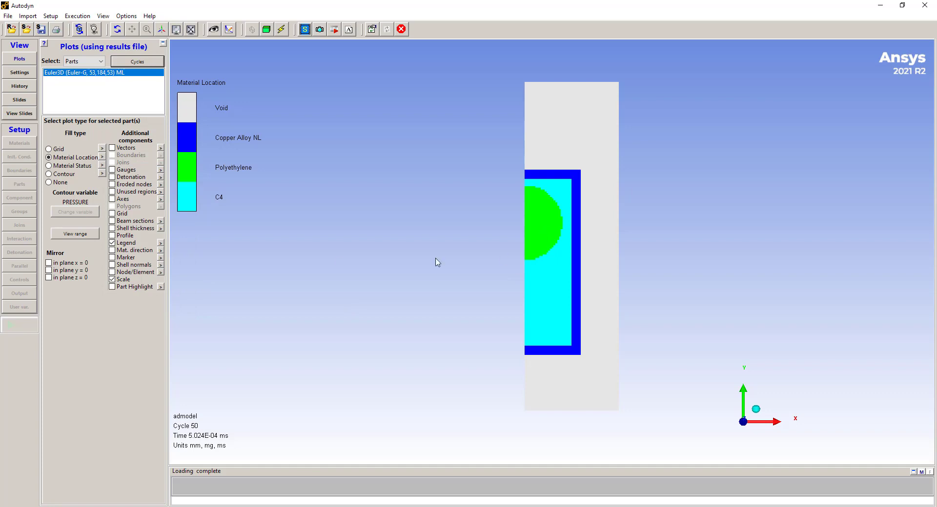
left_click(49, 174)
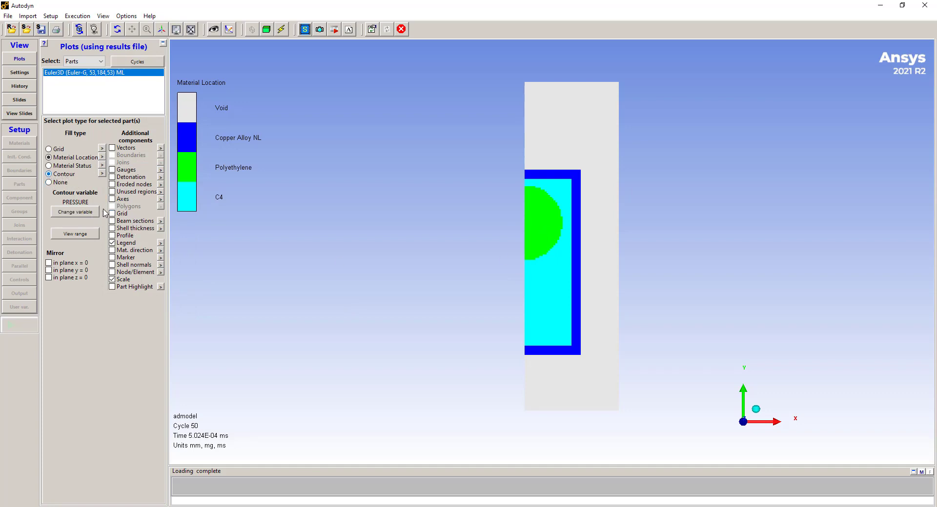
left_click(75, 212)
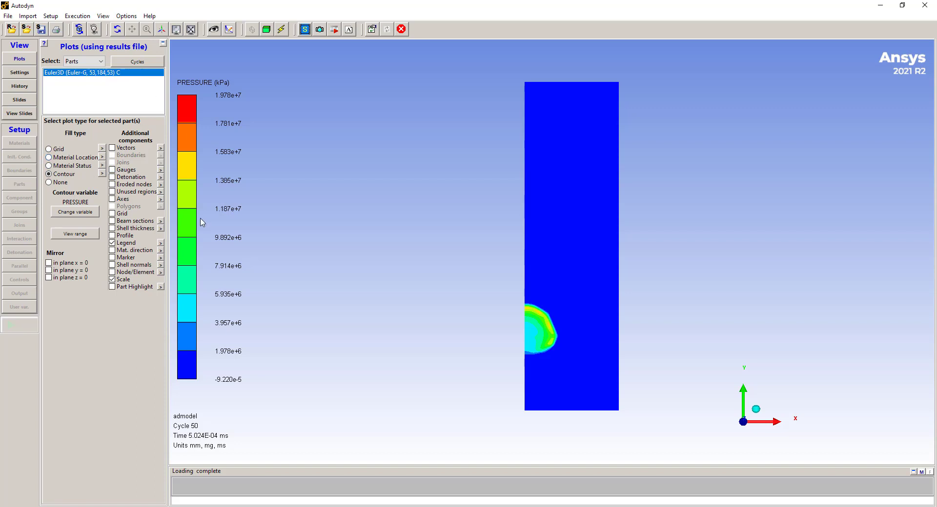
- Load cycle 361 and set the fill type back to Material Location
left_click(137, 62)
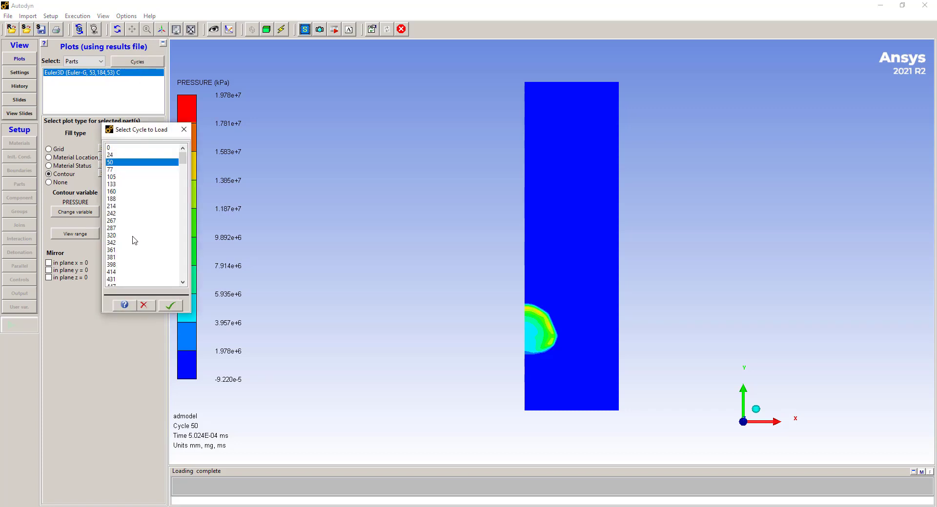
left_click(126, 251)
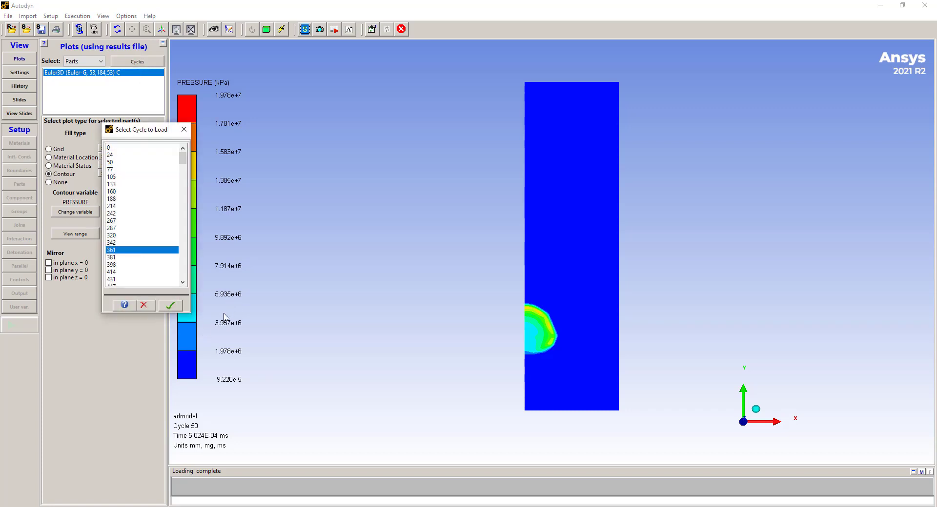
left_click(172, 306)
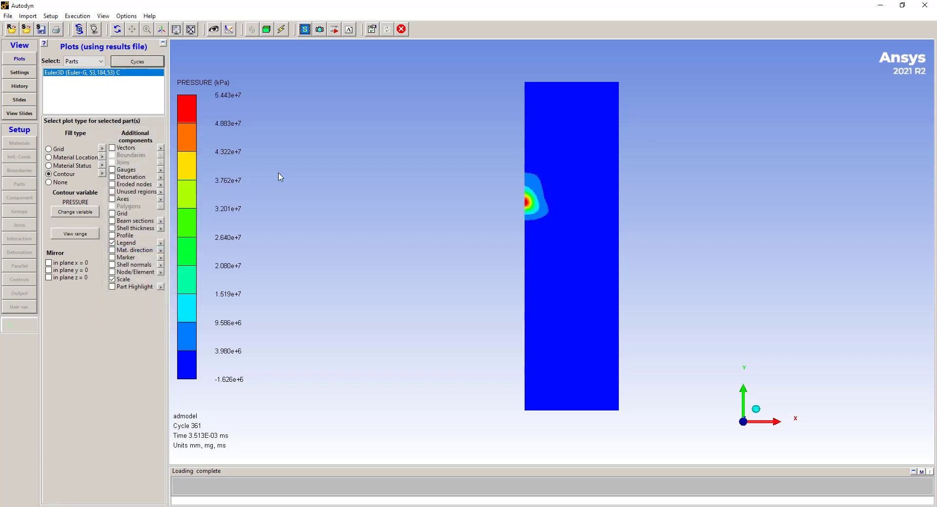
left_click(50, 167)
left_click(49, 165)
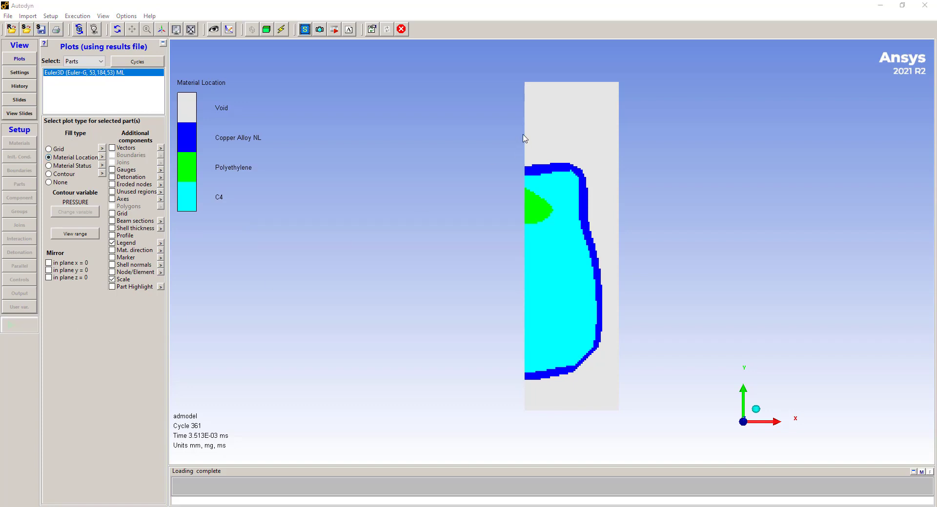
left_click(335, 30)
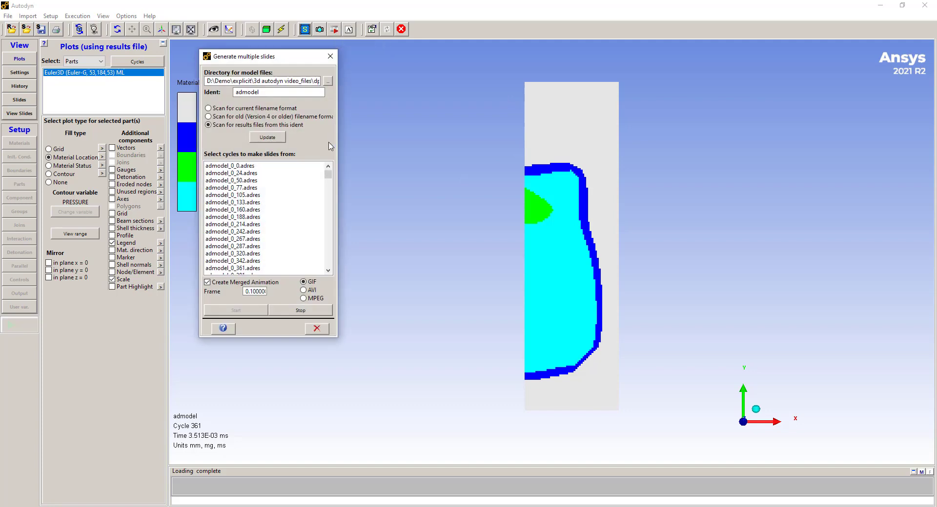
left_click(303, 282)
left_click(317, 330)
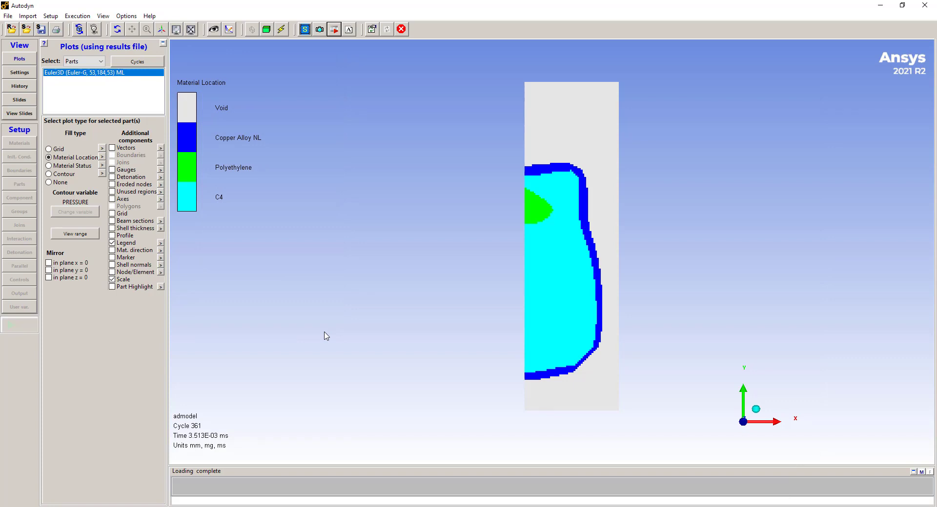
- Minimize Autodyn and close the Files pane in Workbench so the project schematic shows
left_click(880, 6)
left_click(503, 3)
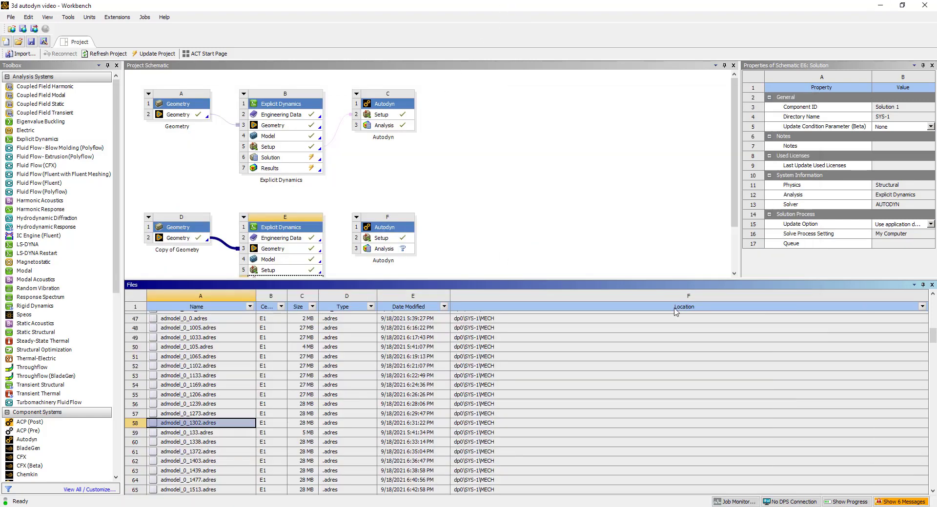
left_click(931, 286)
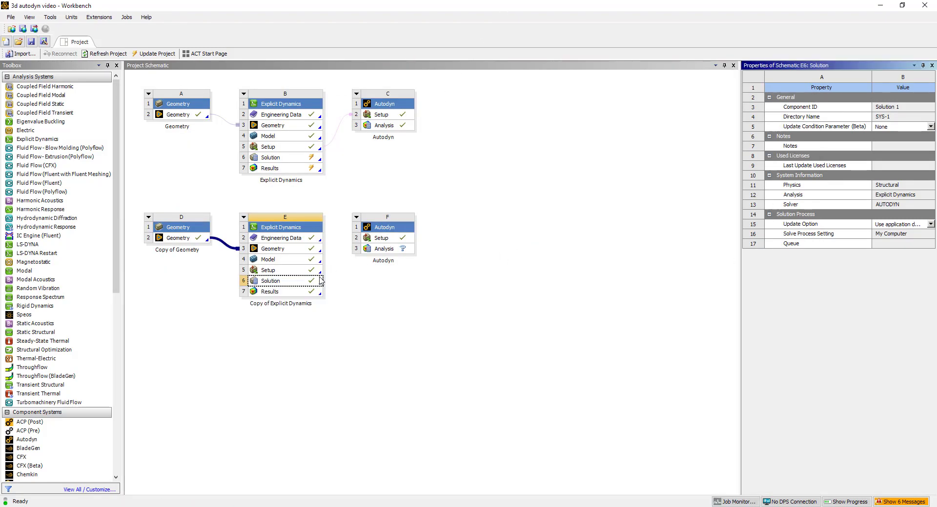